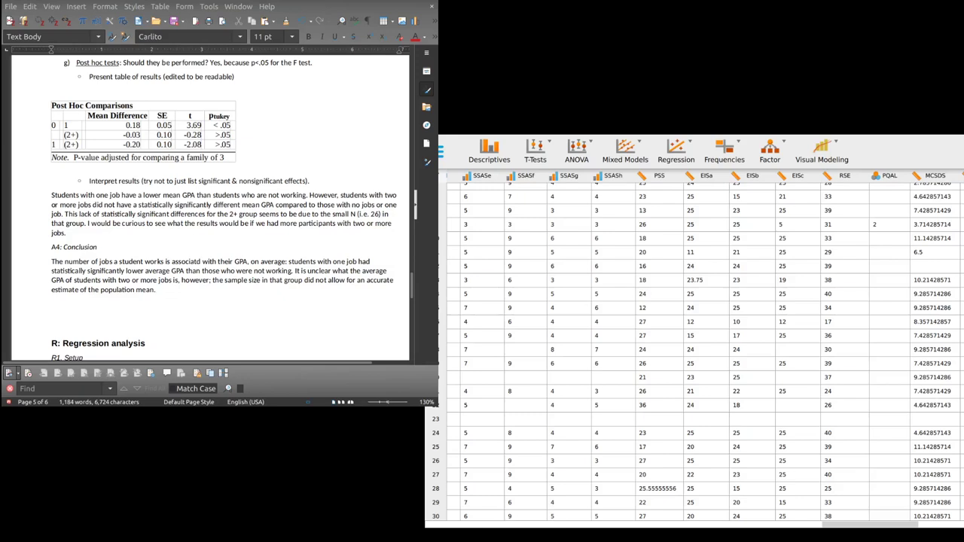
Step: Insert a page break before the 'R: Regression analysis' heading so it starts a new page
scroll(364, 130, down, 7)
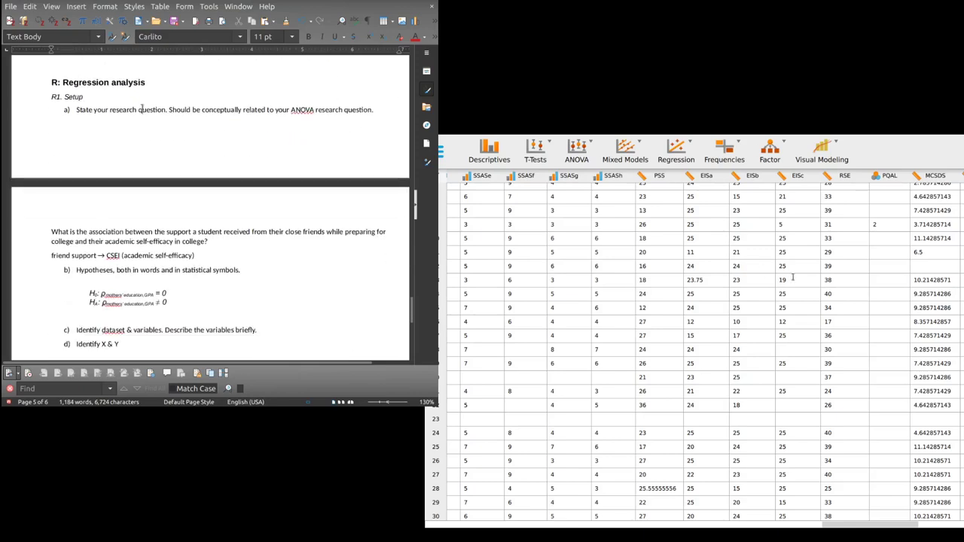
click(139, 110)
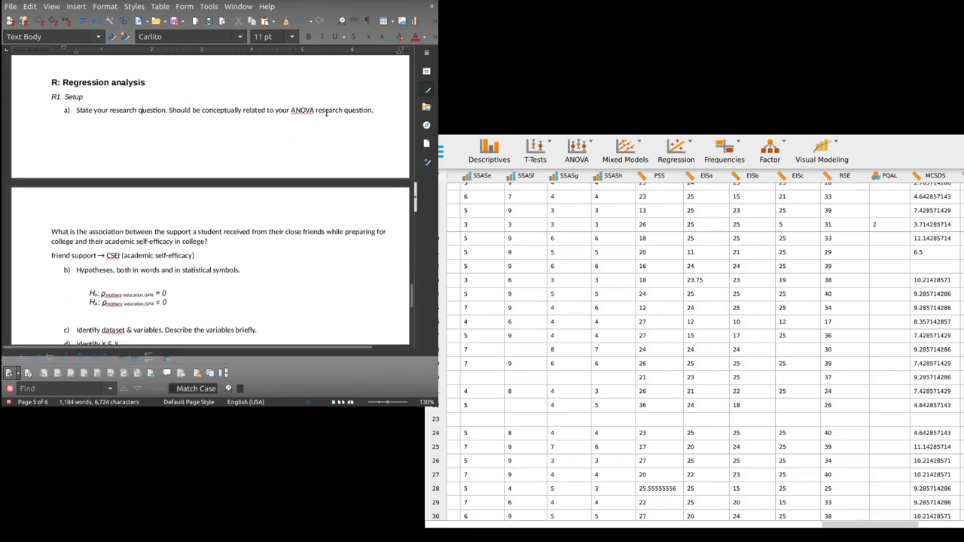
scroll(131, 235, down, 2)
scroll(125, 205, up, 3)
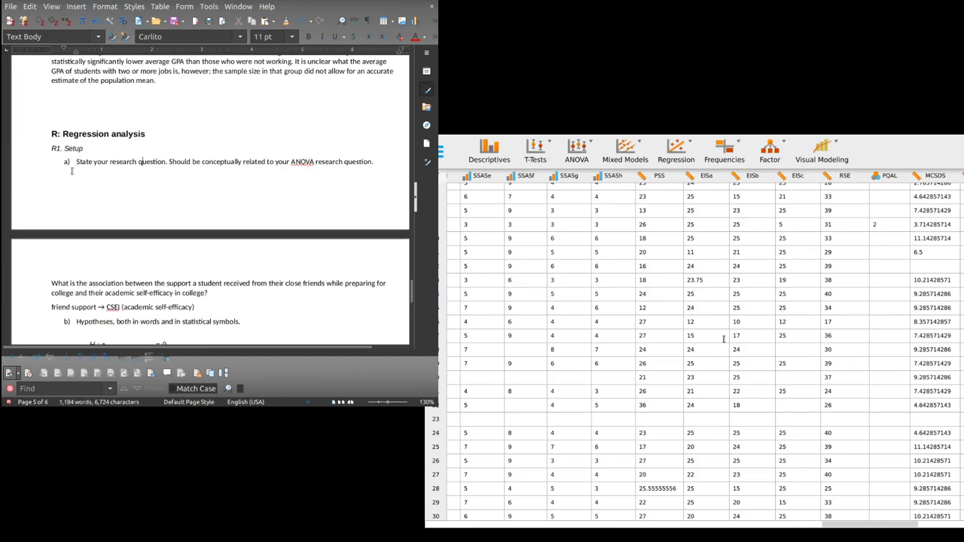
key(Up)
key(Up)
key(Home)
key(ctrl+Return)
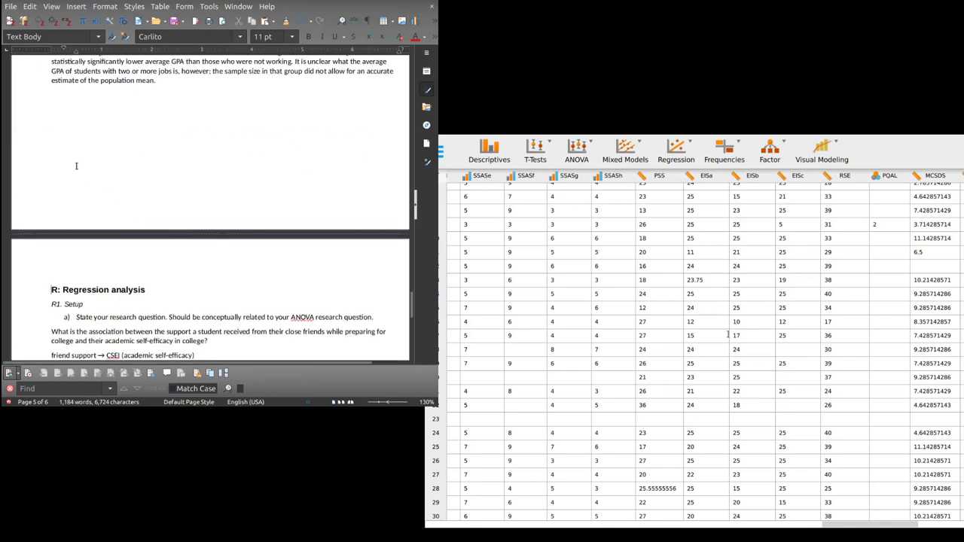
Step: Select and delete the 'conceptually related to your ANOVA' note in item a), undoing an overlarge deletion
scroll(76, 166, down, 4)
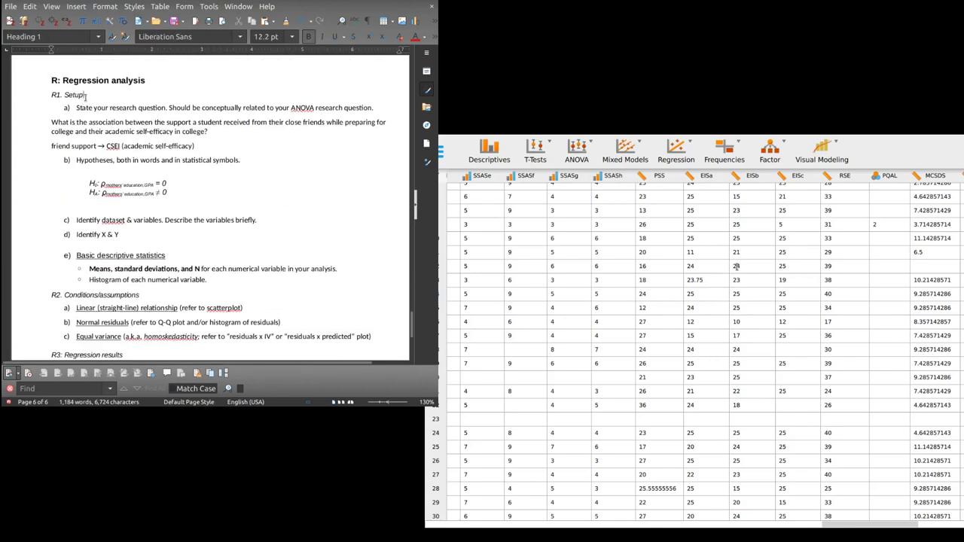
key(Down)
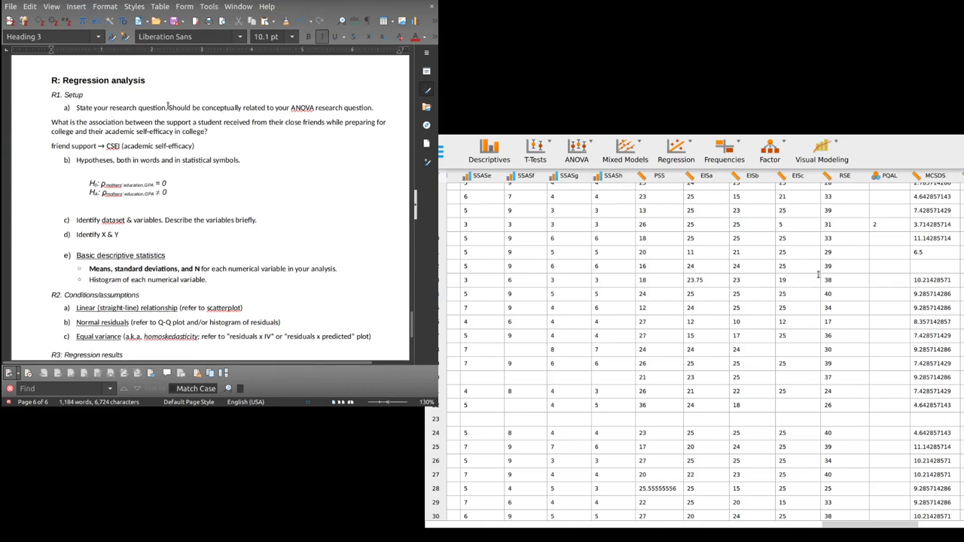
drag(168, 107, 379, 115)
key(Delete)
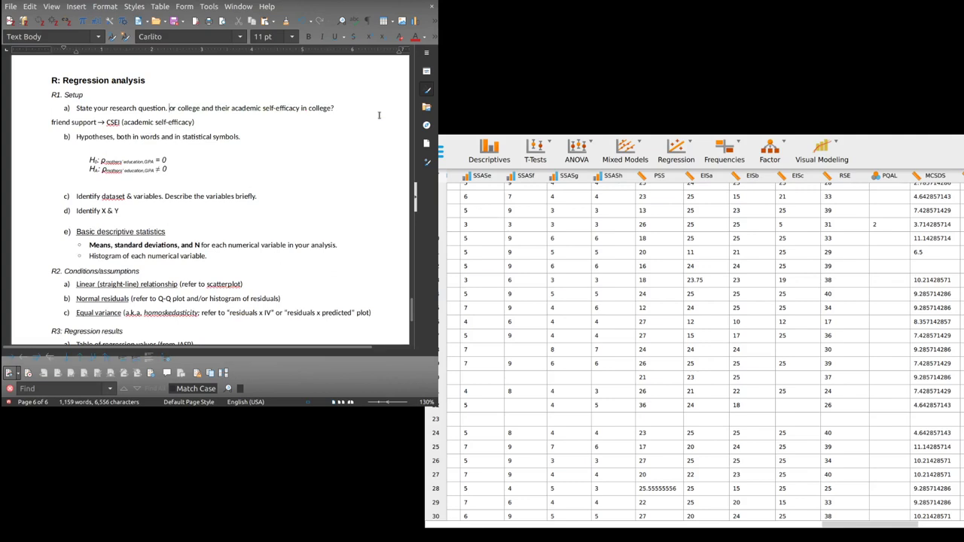
key(ctrl+z)
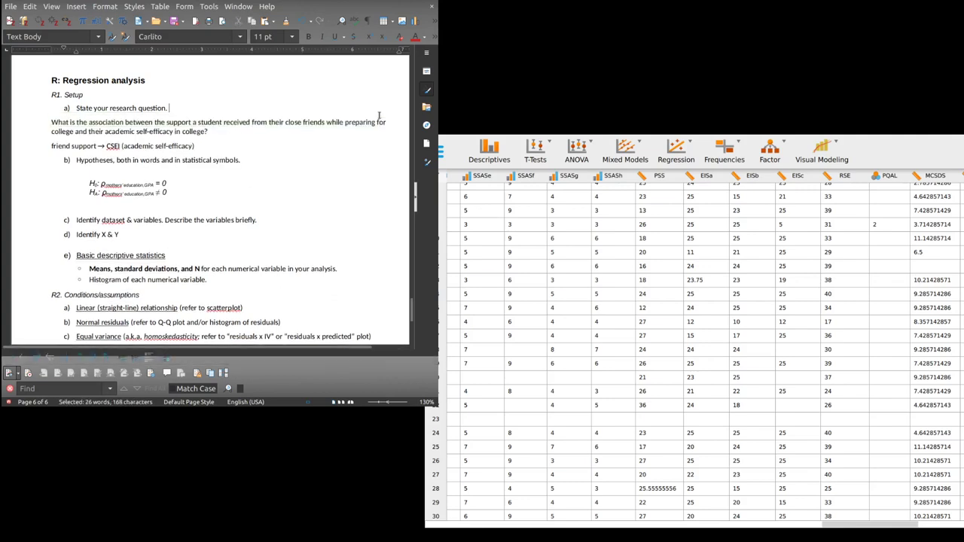
Step: Insert '(EISb)' after 'friend support' so the line reads friend support (EISb) → CSEI
click(173, 122)
drag(171, 122, 210, 132)
click(57, 132)
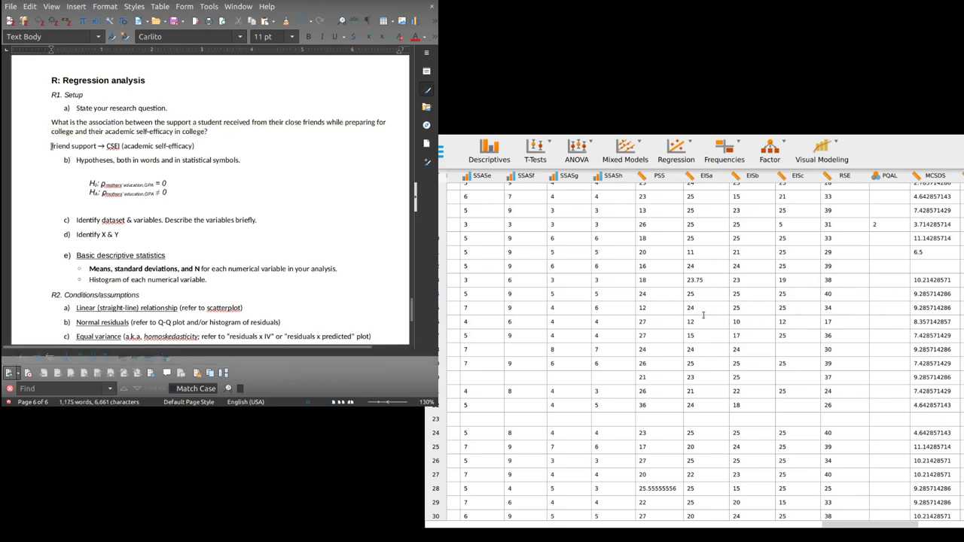
drag(52, 146, 207, 138)
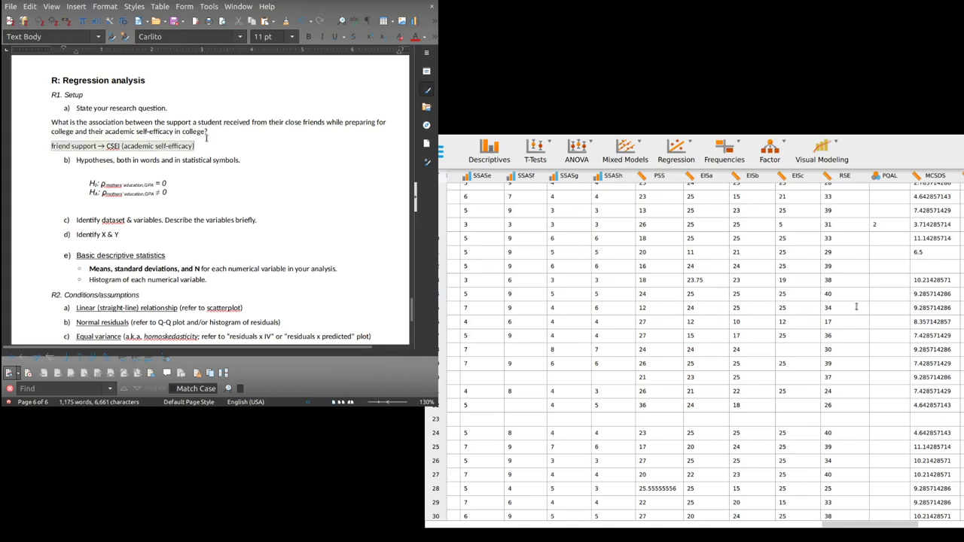
click(97, 146)
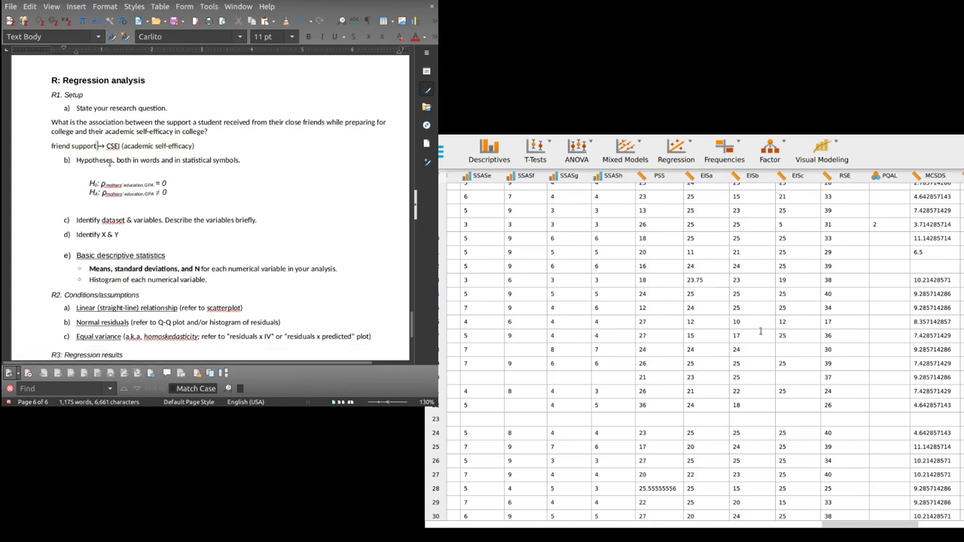
key(shift+Right)
text((EIS)
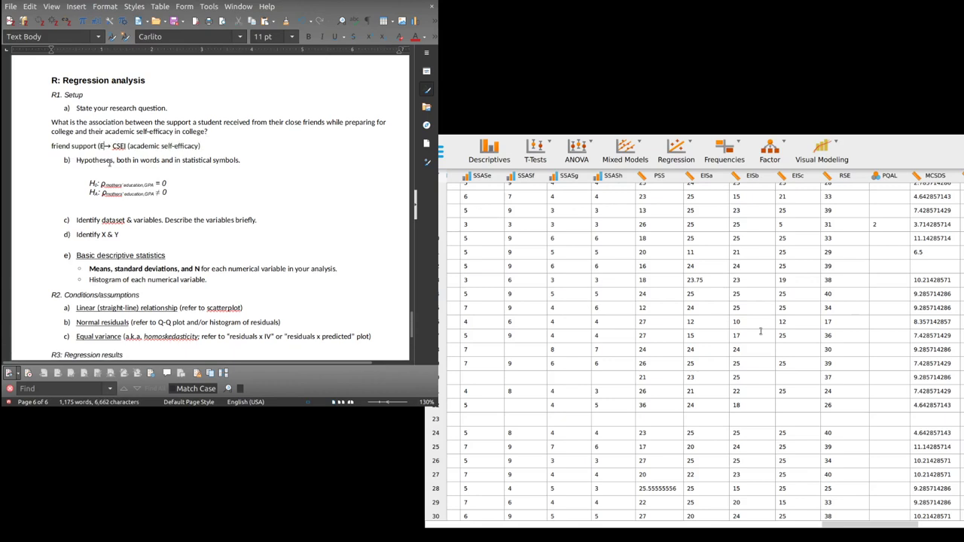
text(b))
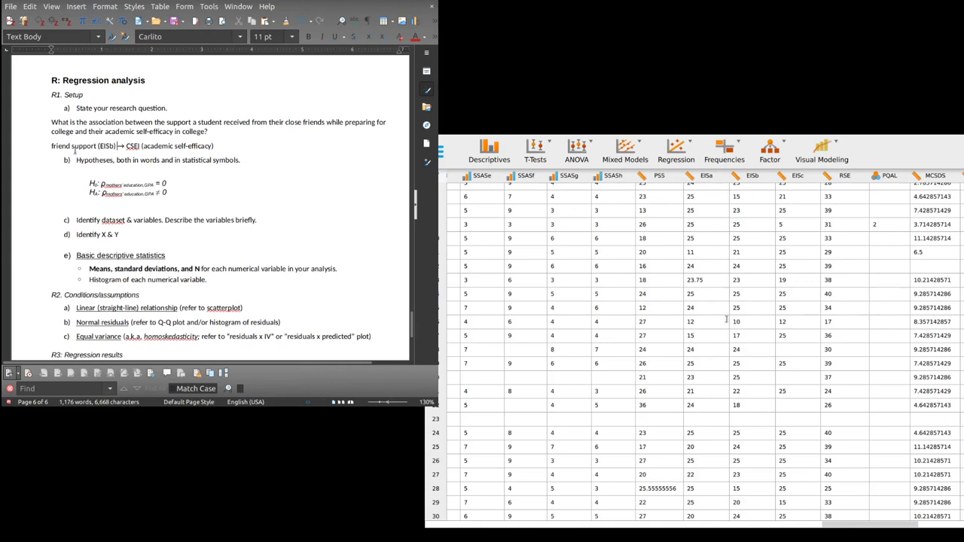
drag(61, 221, 281, 216)
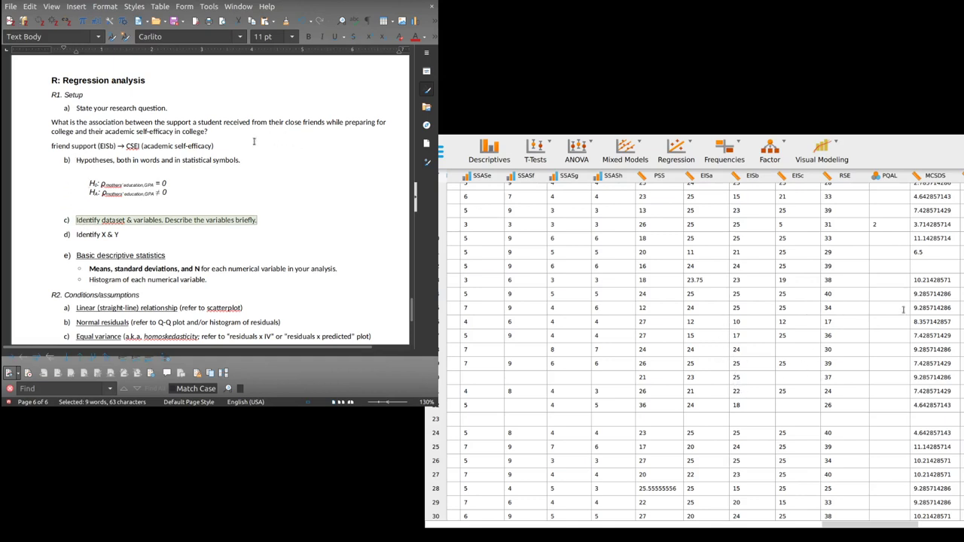
Step: Move the 'Identify dataset & variables' item above Hypotheses so it becomes item b)
click(227, 147)
key(Return)
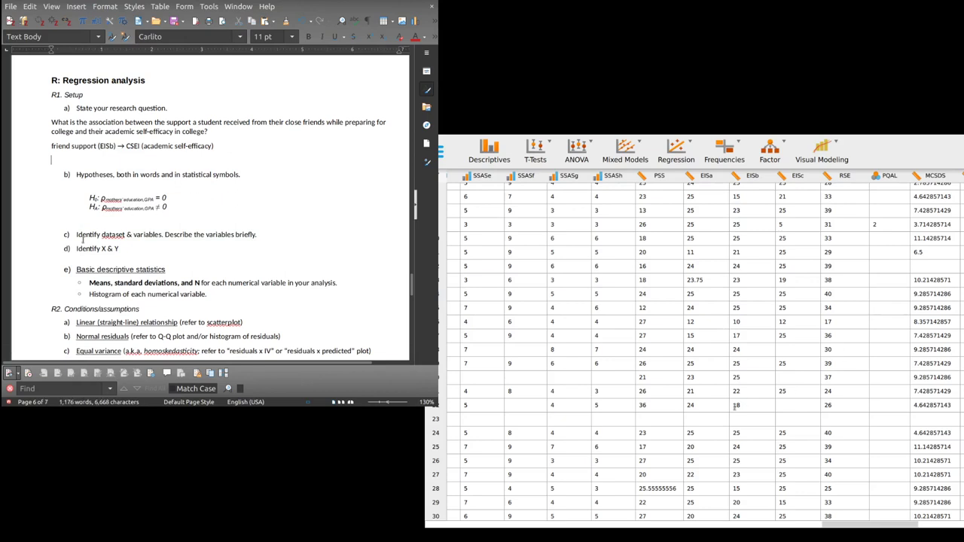
triple_click(80, 235)
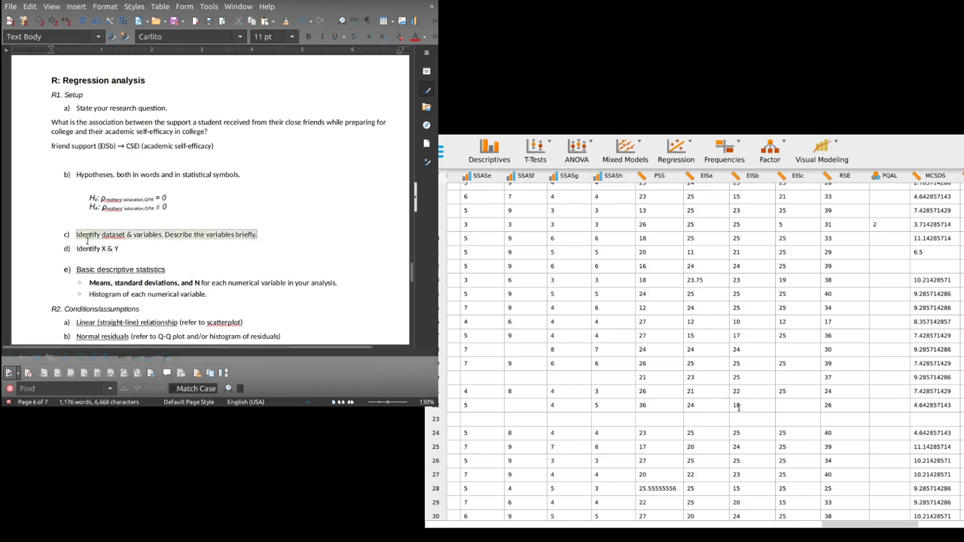
drag(86, 239, 78, 171)
click(280, 160)
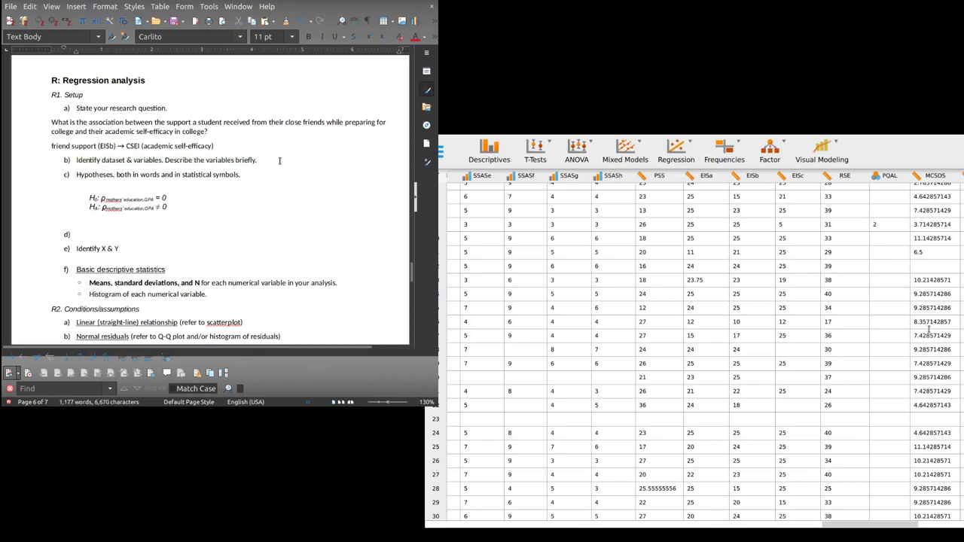
Step: Under item b), add an unnumbered line starting 'I will use the same dataset as for my ANOVA'
key(Return)
key(BackSpace)
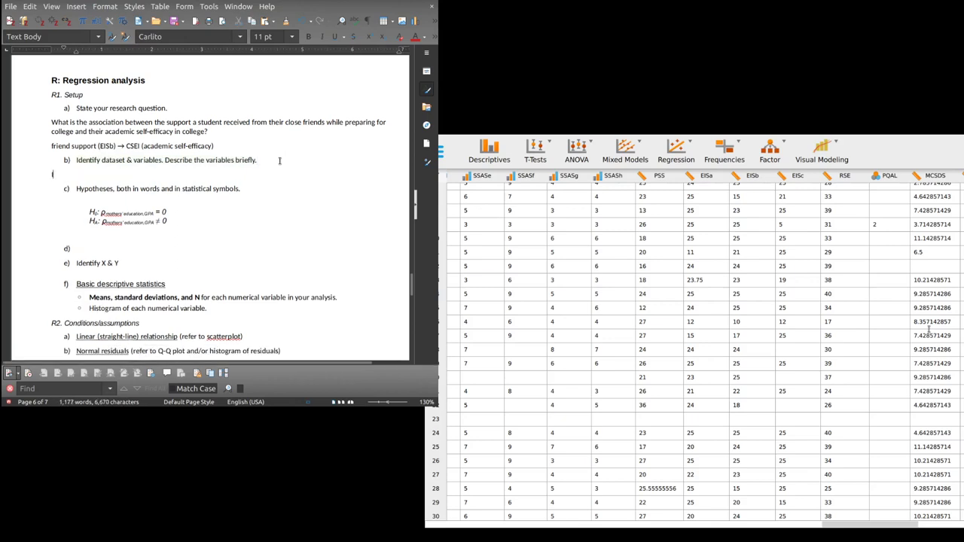
text(I will use the)
text( same datase)
text(t as for my )
text(ANOVA analy)
key(BackSpace)
key(BackSpace)
key(BackSpace)
Step: End the line with ': the' and select the existing dataset description and variables sentence
text(: the)
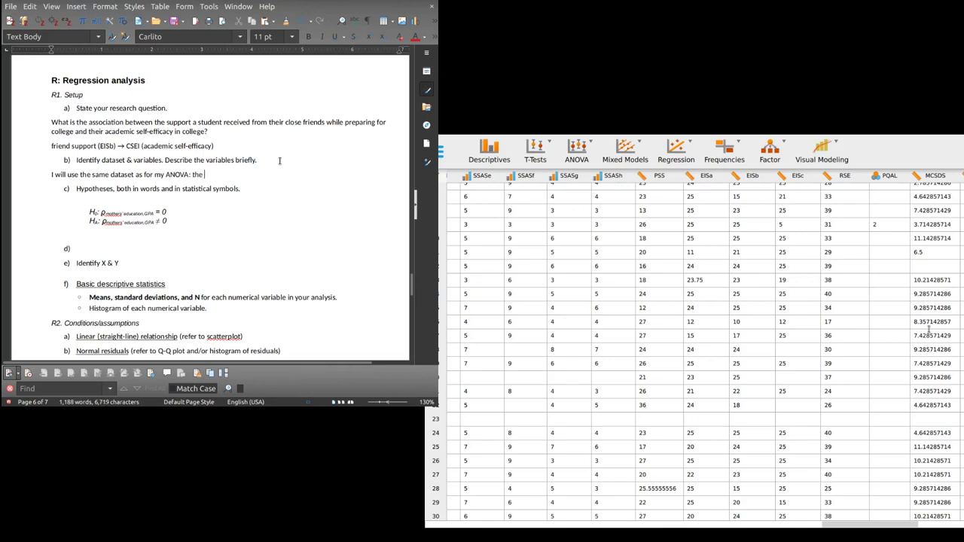
scroll(280, 160, up, 20)
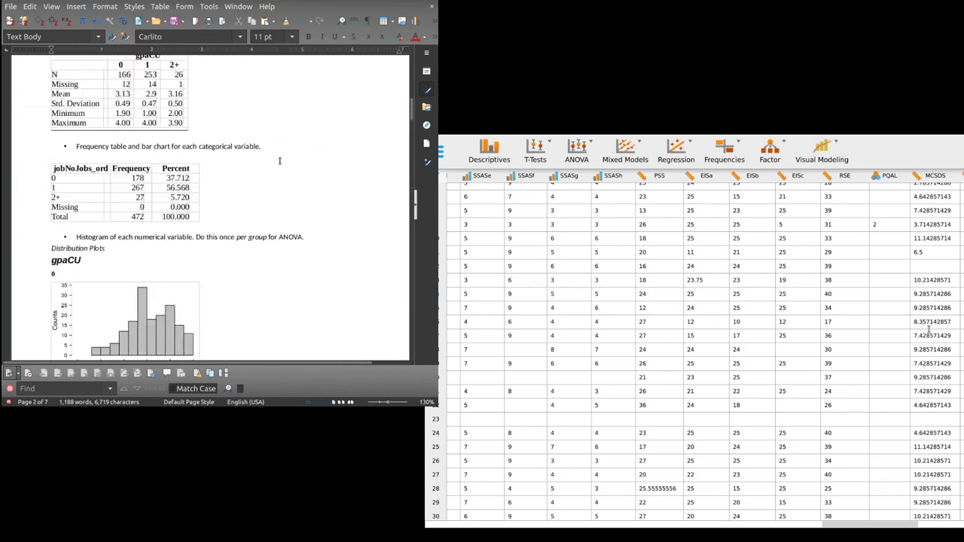
scroll(280, 160, up, 10)
scroll(279, 161, down, 5)
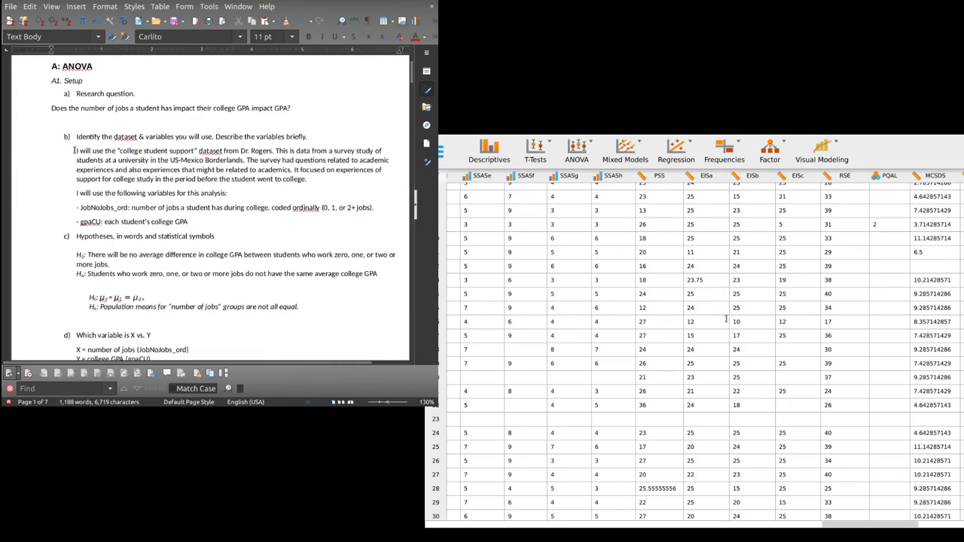
key(ctrl+Right)
key(ctrl+Right)
key(ctrl+Right)
key(shift+Down)
key(shift+Down)
key(shift+Down)
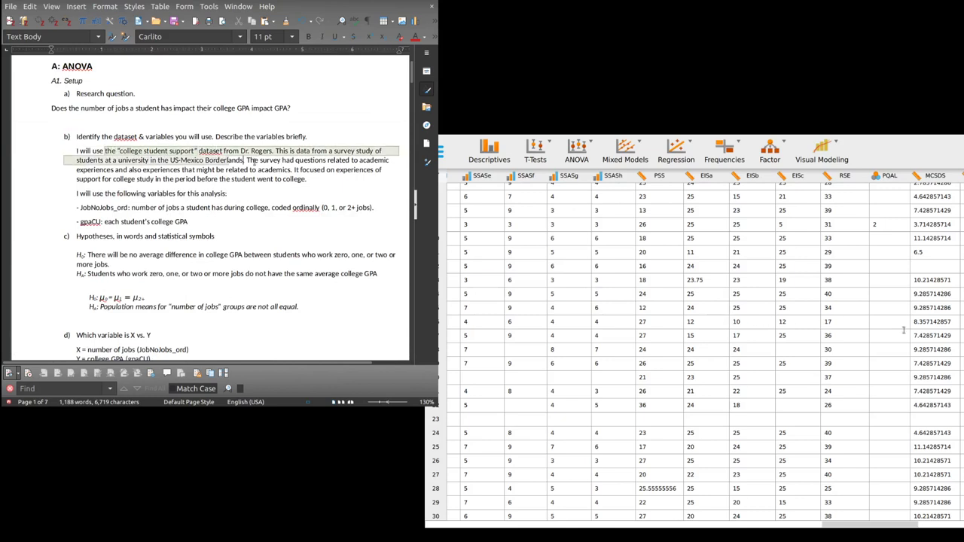
key(shift+End)
key(shift+Down)
key(ctrl+c)
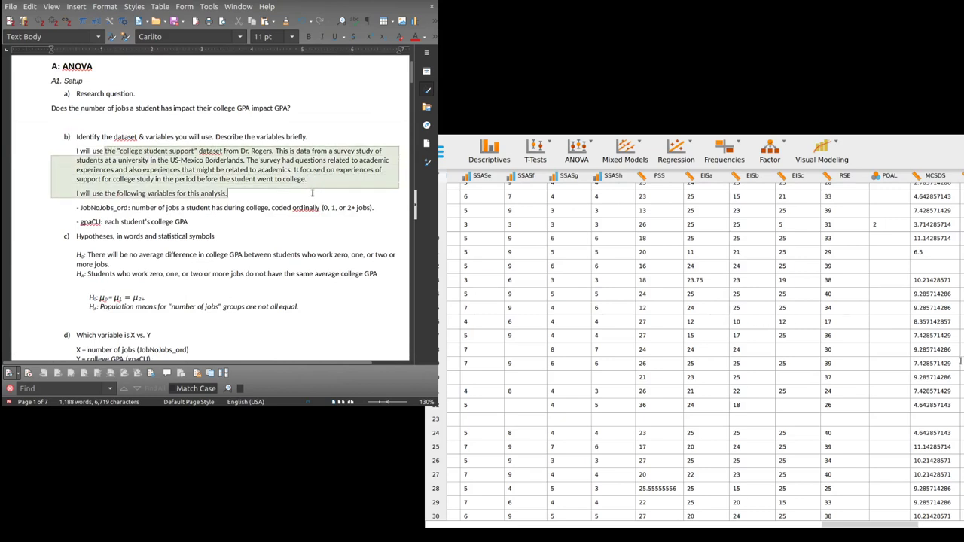
scroll(236, 184, down, 20)
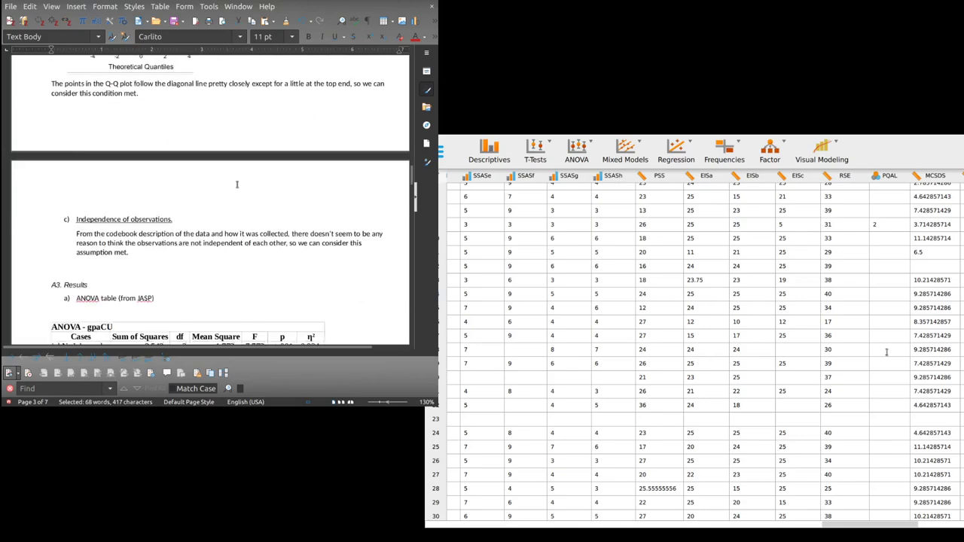
scroll(237, 184, up, 4)
scroll(236, 184, down, 12)
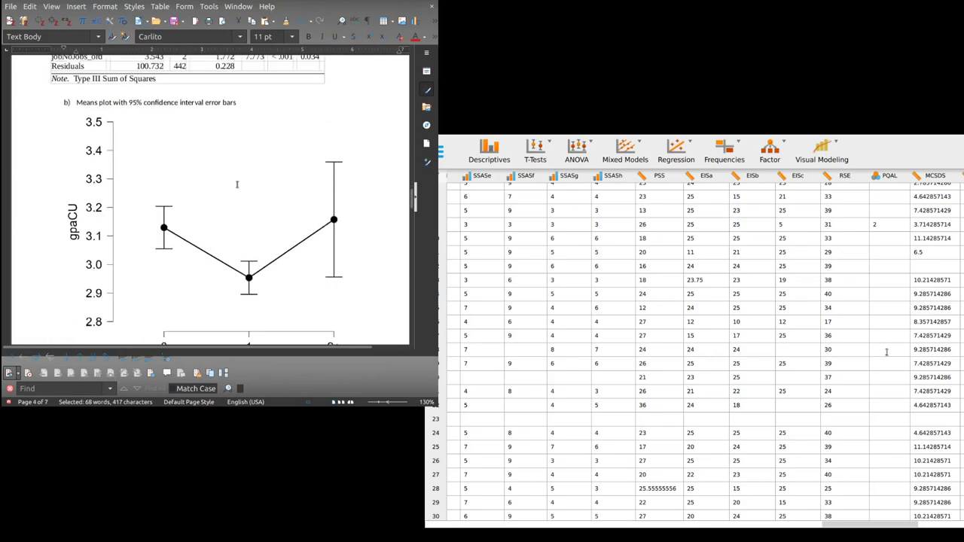
scroll(238, 185, up, 3)
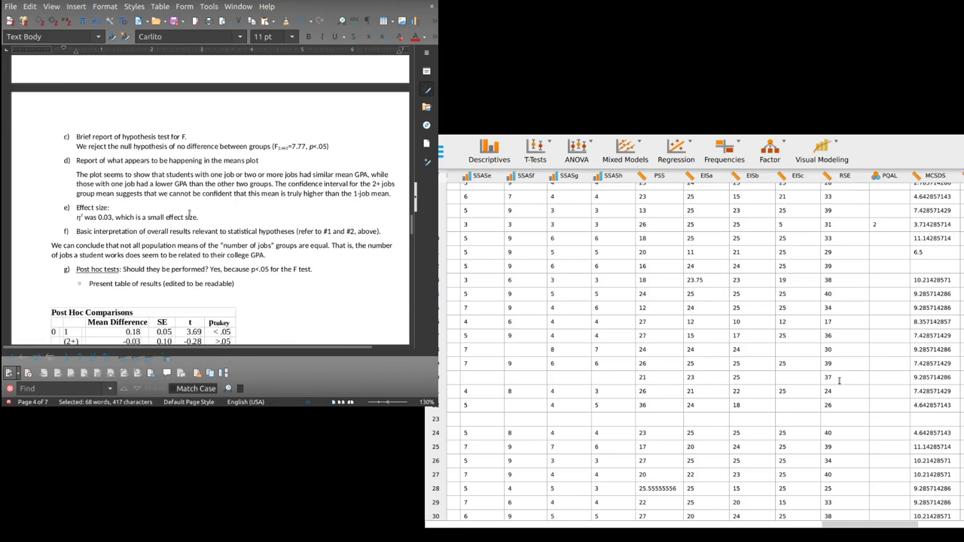
scroll(184, 174, down, 3)
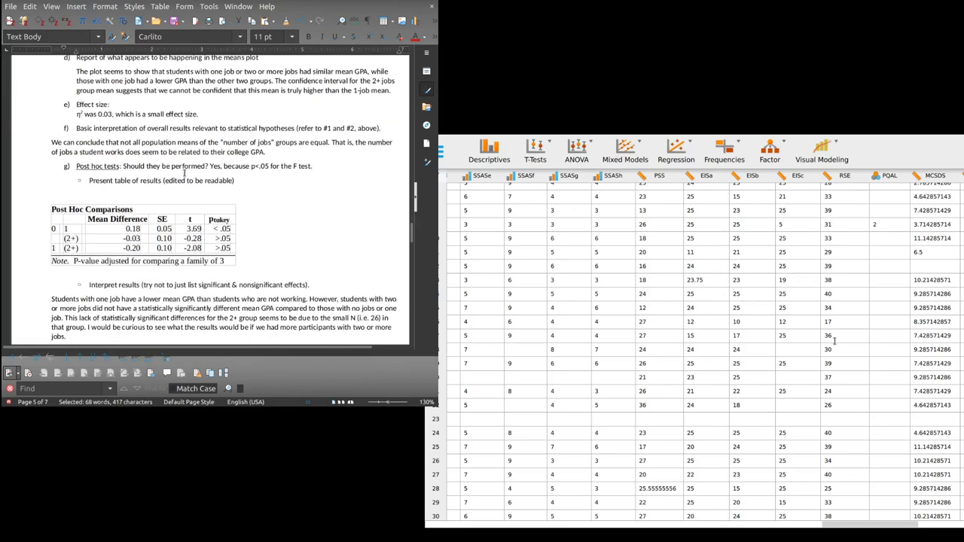
scroll(184, 173, down, 15)
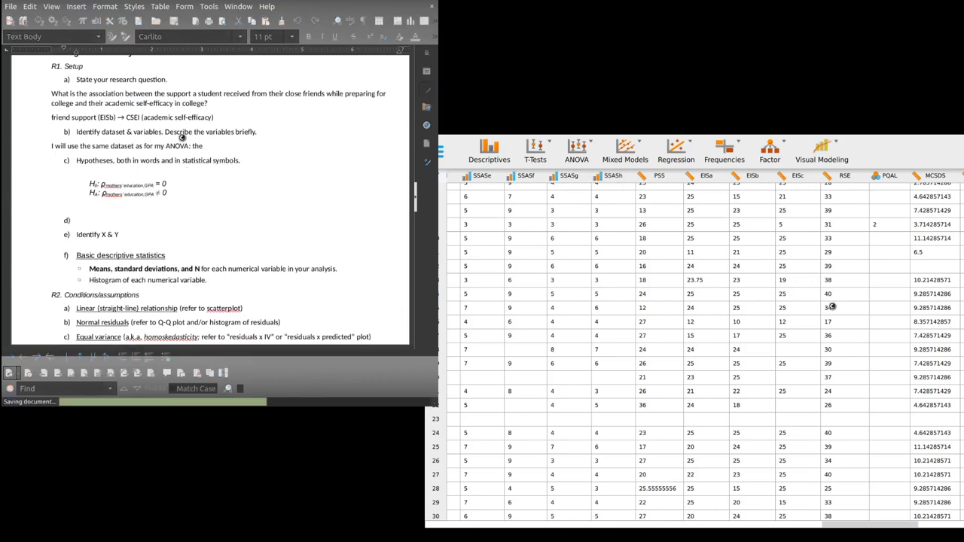
Step: Paste the 'college student support' dataset description after 'ANOVA: the', fix spacing, and add a new line
click(243, 116)
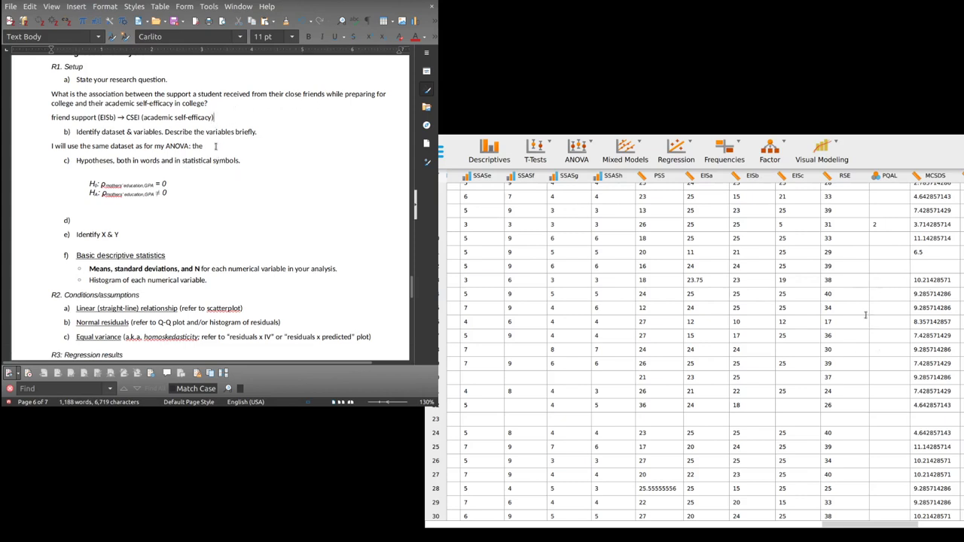
key(ctrl+v)
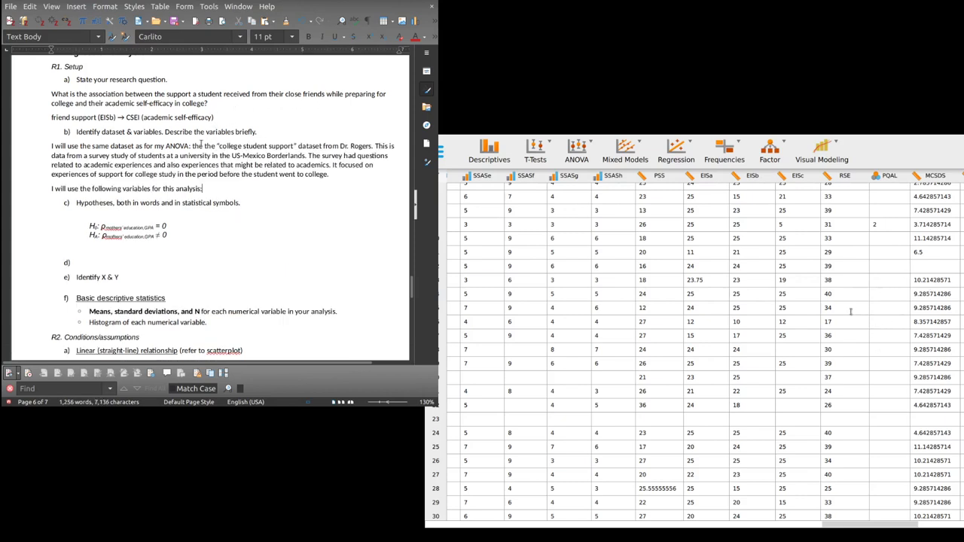
key(Delete)
key(Delete)
key(Delete)
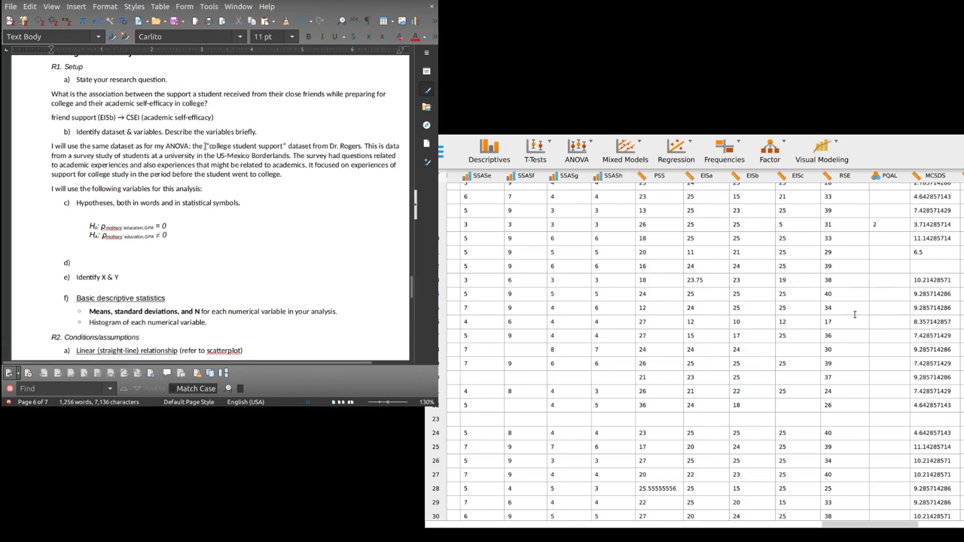
key(Delete)
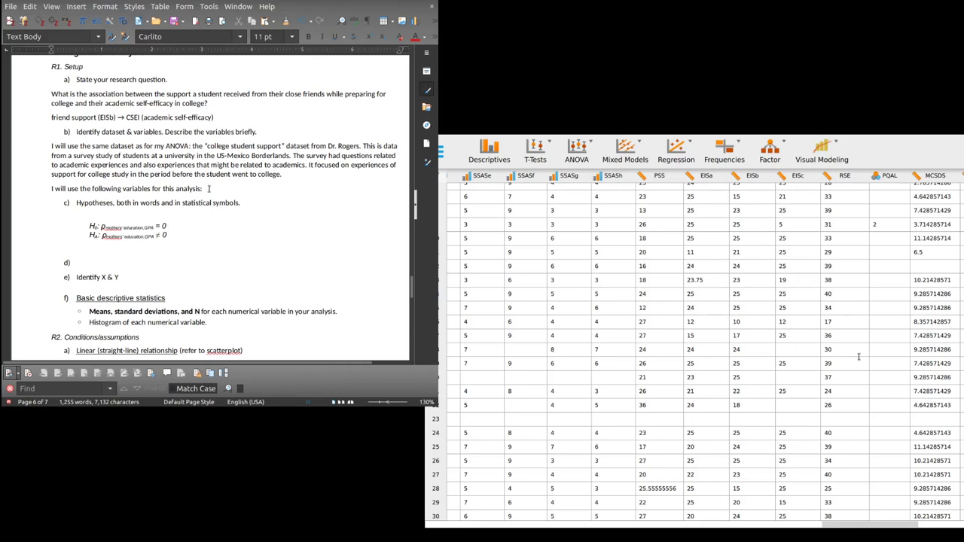
key(Return)
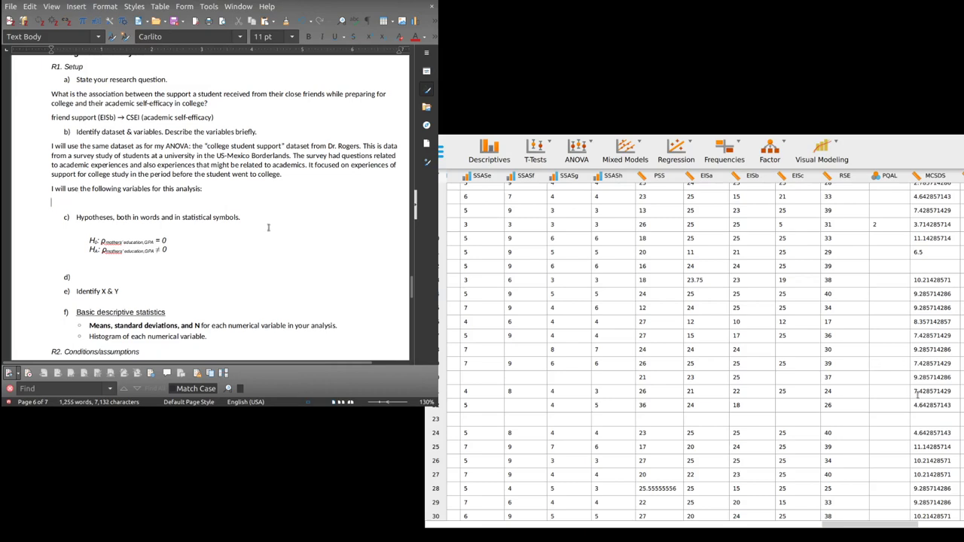
Step: Add the dash entry for EISb: Emotional Intimacy Scale score of close friends' college-preparation support (numerical)
scroll(268, 227, up, 20)
scroll(268, 228, up, 10)
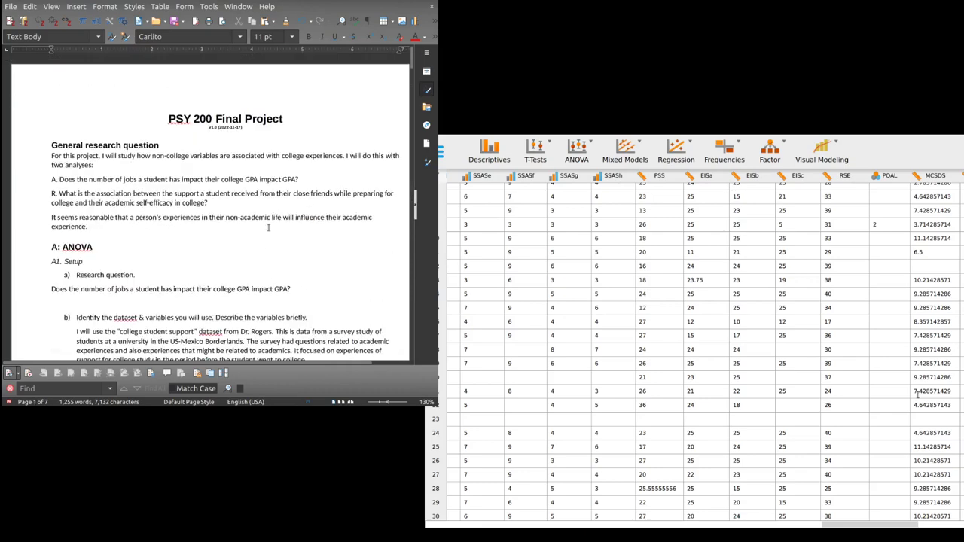
scroll(269, 227, down, 8)
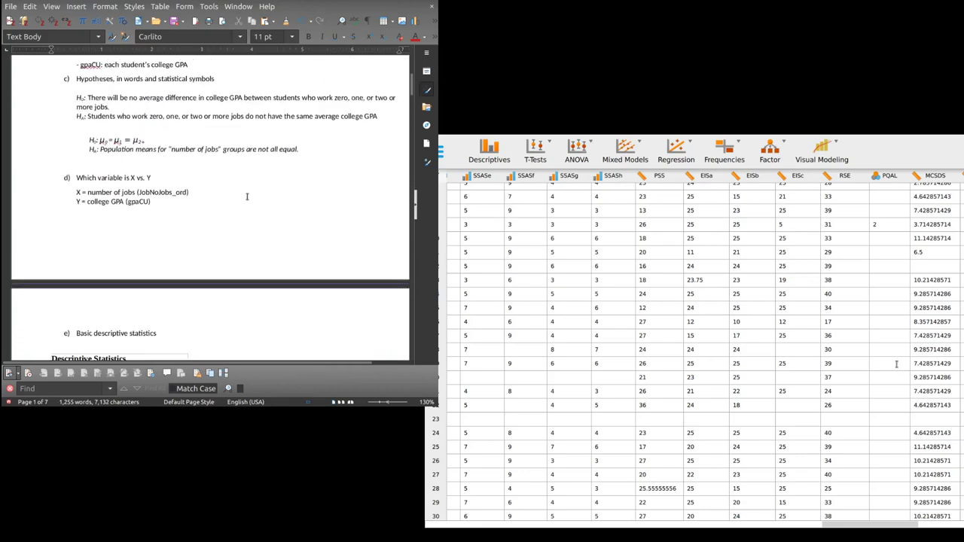
scroll(161, 133, up, 2)
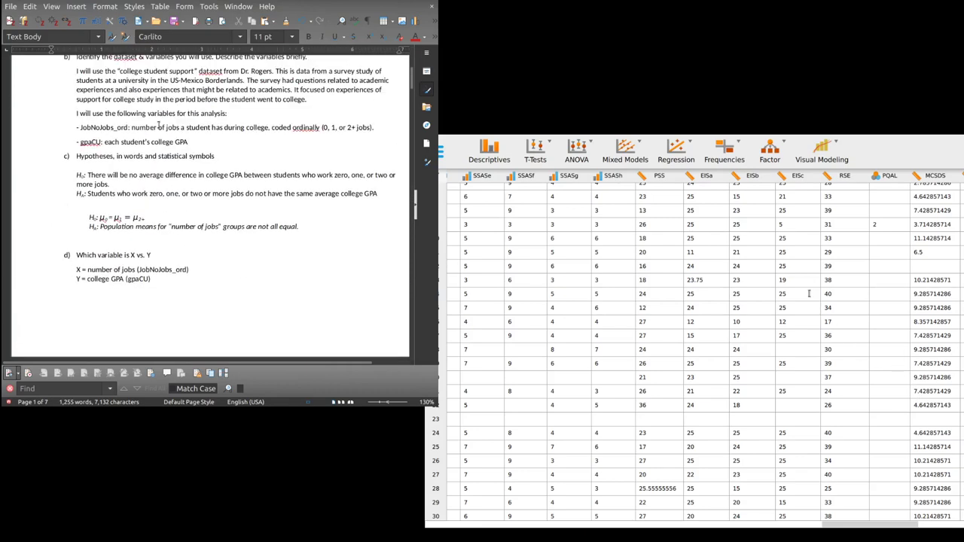
scroll(125, 140, down, 5)
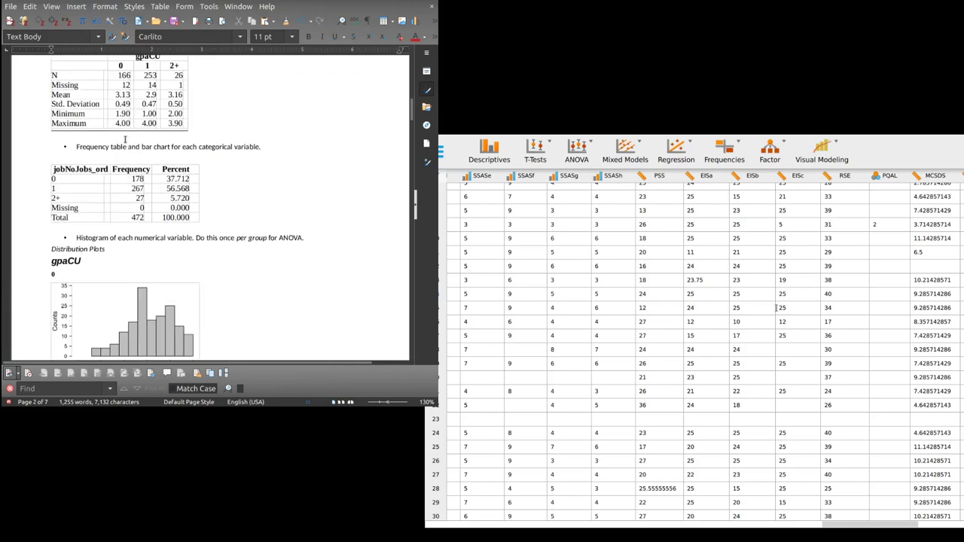
scroll(125, 139, down, 20)
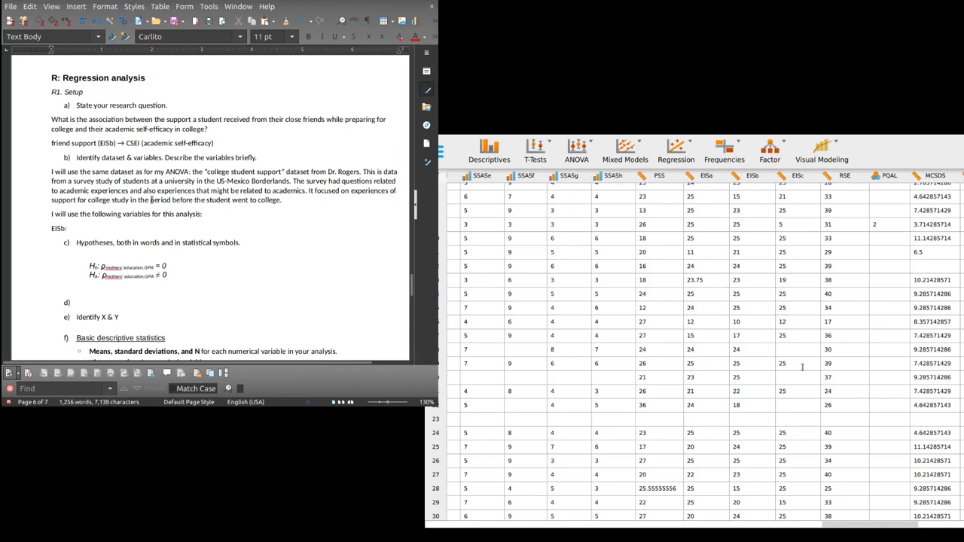
text(cale score fro th)
key(BackSpace)
text(m the Emotional)
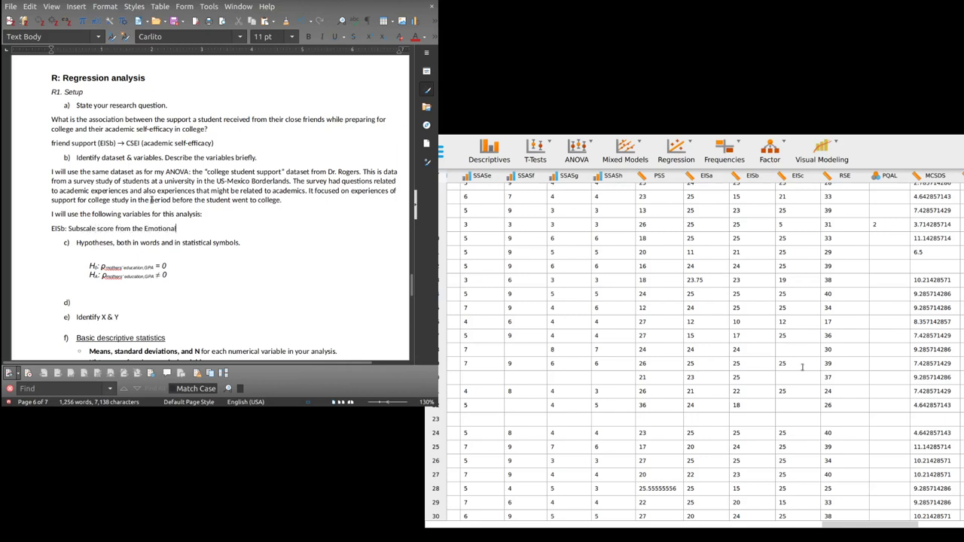
text( Intimacy S)
text(cale, I whi)
key(BackSpace)
key(BackSpace)
key(BackSpace)
key(BackSpace)
text(where participa)
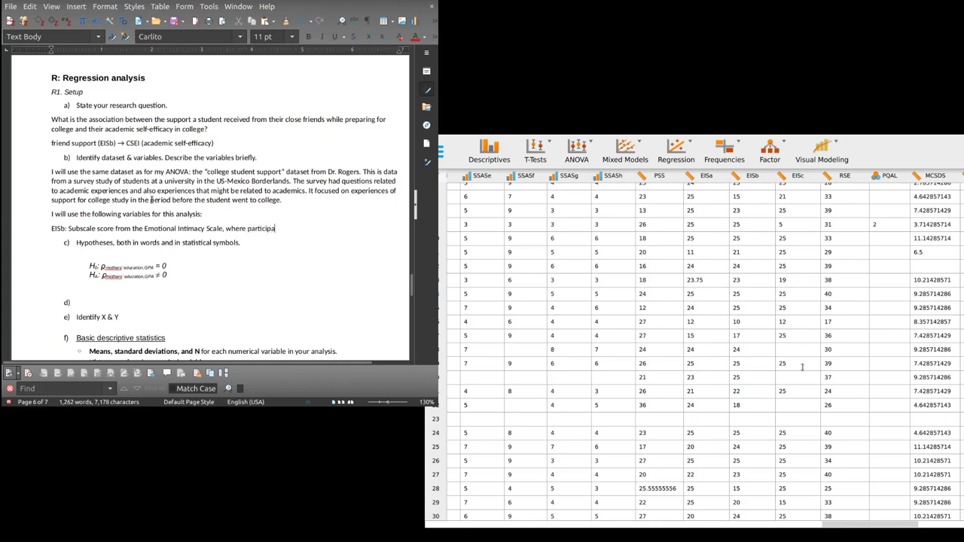
text(nts indicated how much su)
key(BackSpace)
text(ademic)
key(ctrl+BackSpace)
text(college-preparation supp)
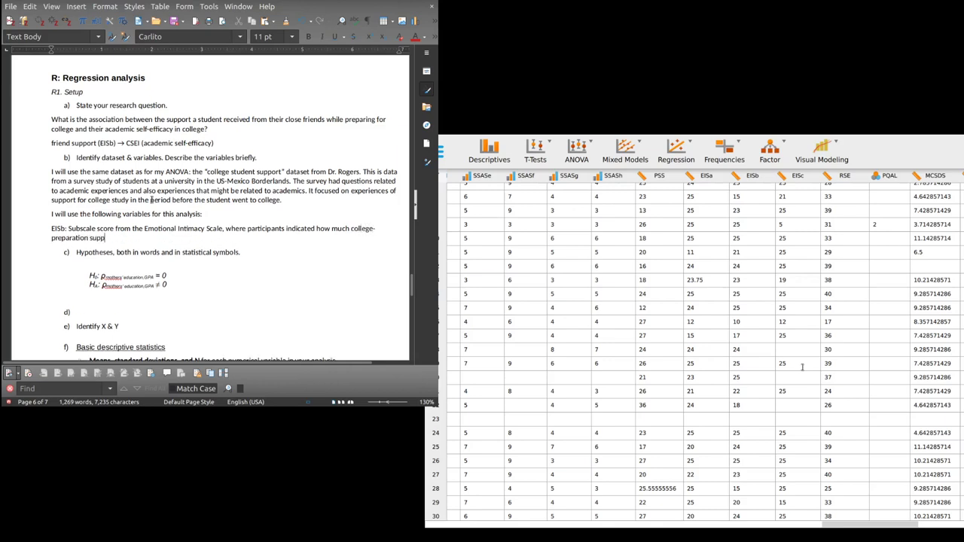
text(ort they received fromthe)
key(BackSpace)
key(BackSpace)
text(heir close friends (ume)
key(BackSpace)
key(BackSpace)
key(BackSpace)
text(numerical variable))
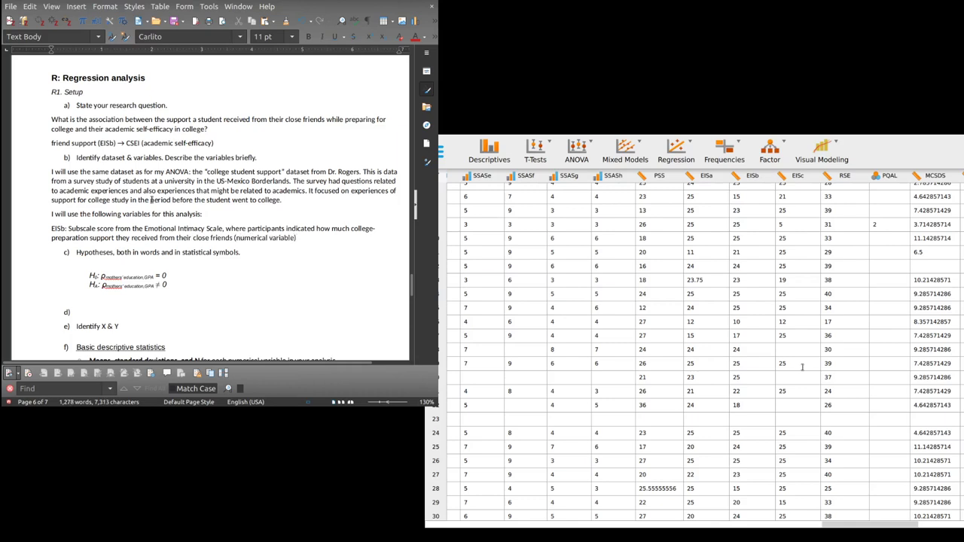
key(Return)
key(Return)
key(Up)
key(Up)
key(Up)
key(Up)
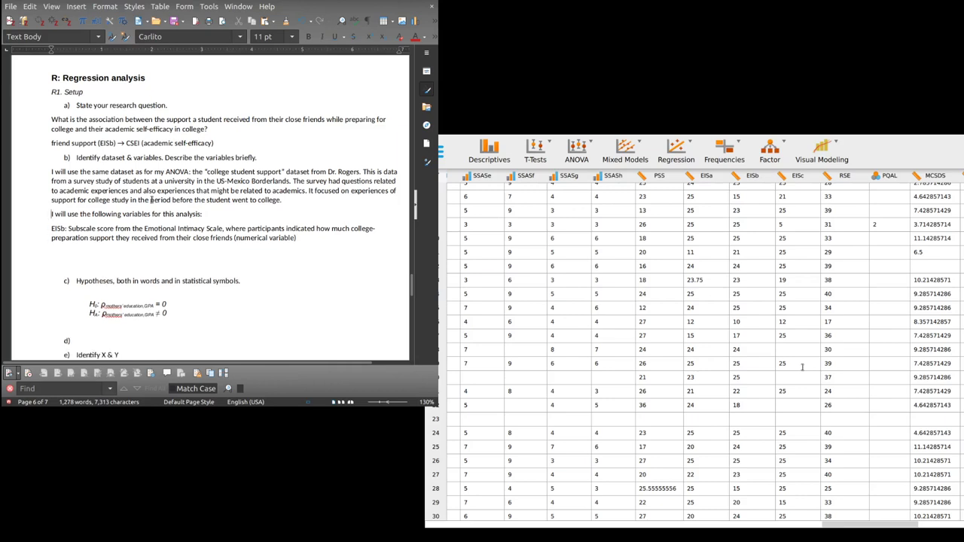
text(- CSE)
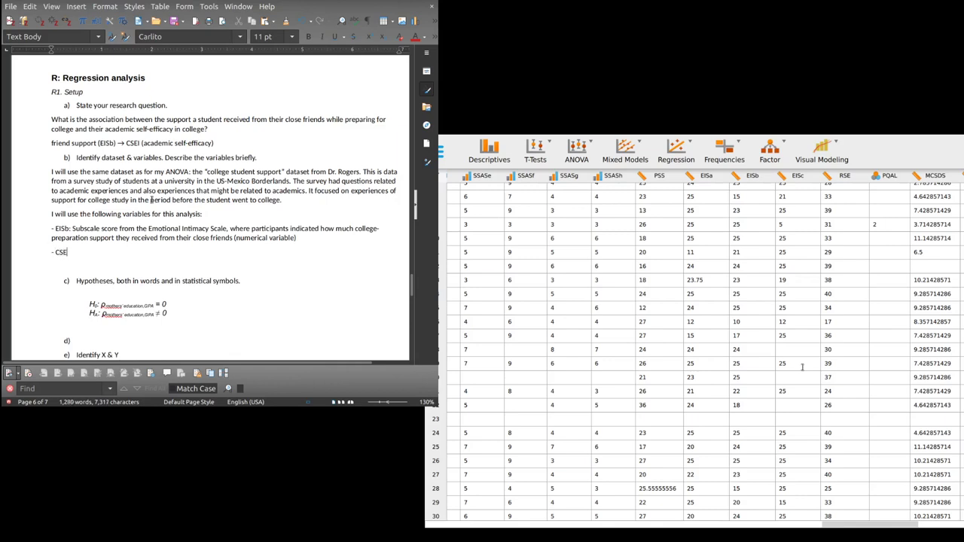
Step: Add the CSEI entry: College Self-Efficacy Scale score measuring students' feelings of competency in academic matters
text(ore from the College Self-Efficacy Scale)
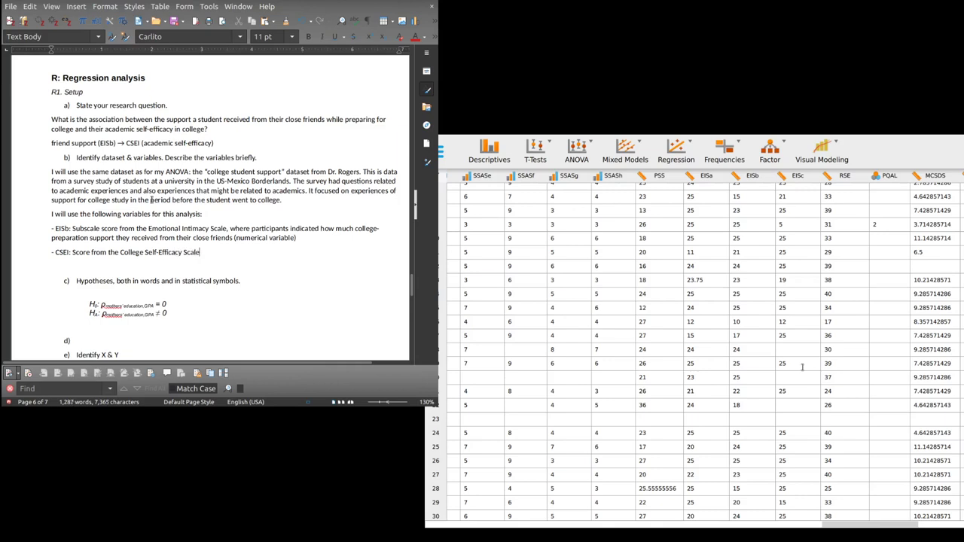
text( (EIS))
key(Down)
key(Down)
key(End)
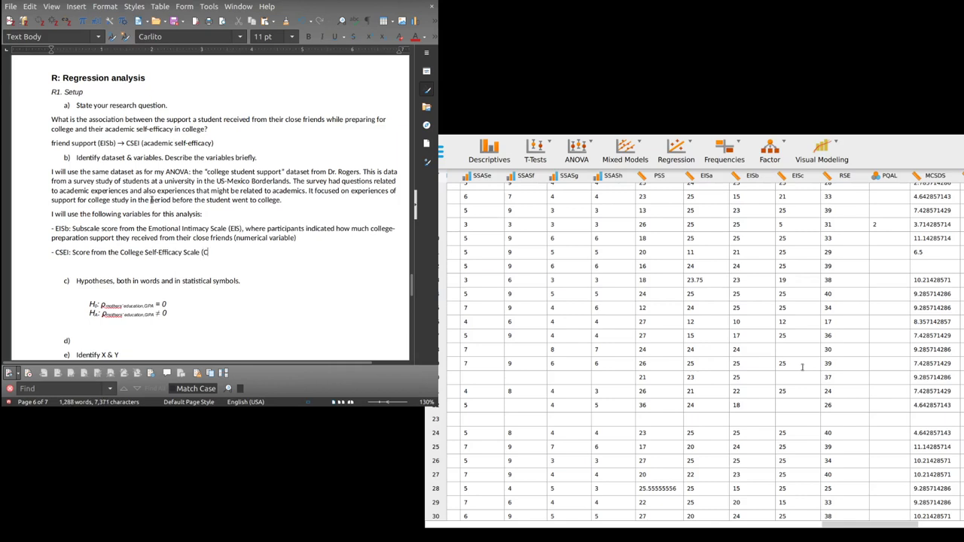
text(SE)
text(I). This scale measures students' feelings)
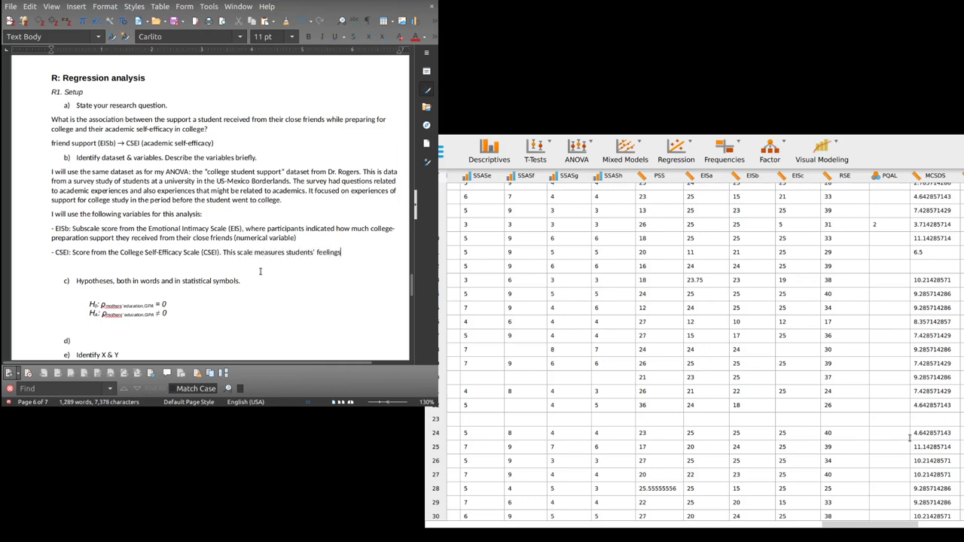
text( of copete)
key(BackSpace)
key(BackSpace)
key(BackSpace)
key(BackSpace)
text(mptency regard)
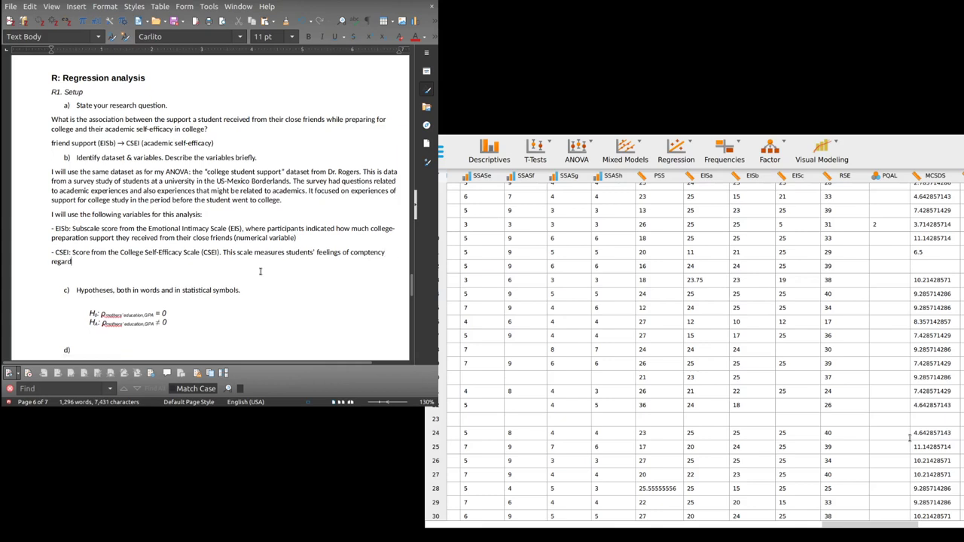
text(ing academic matters in college, such as their)
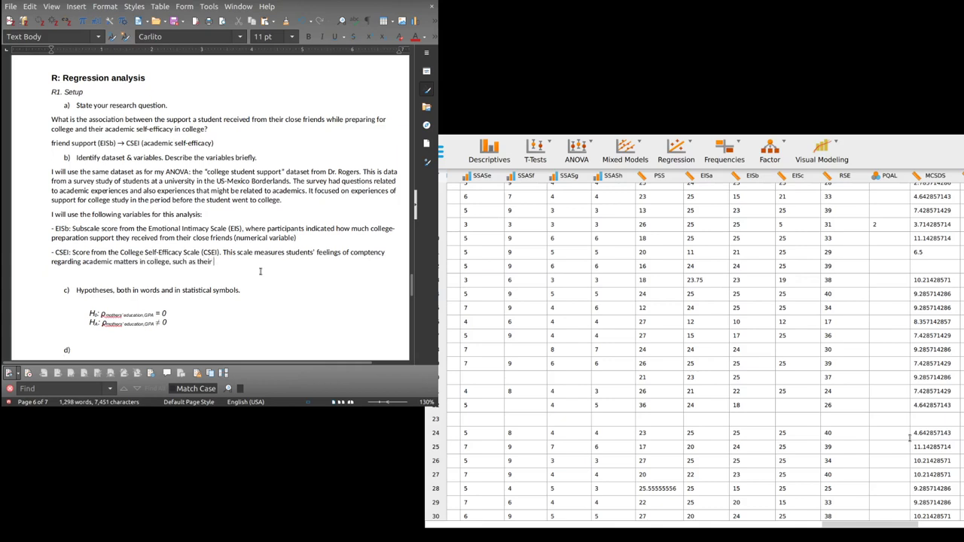
text( feeling of being able to achieve academic sug)
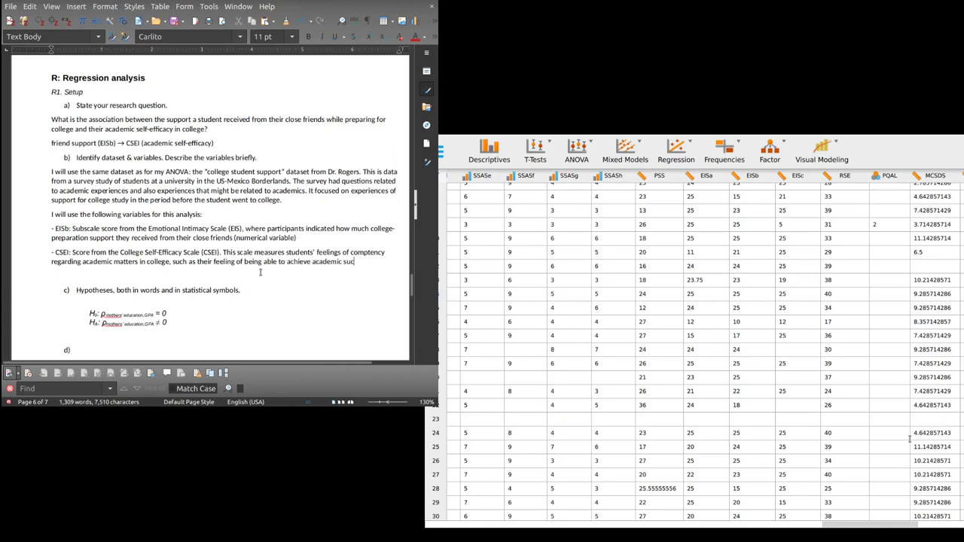
text(cess, have successful s)
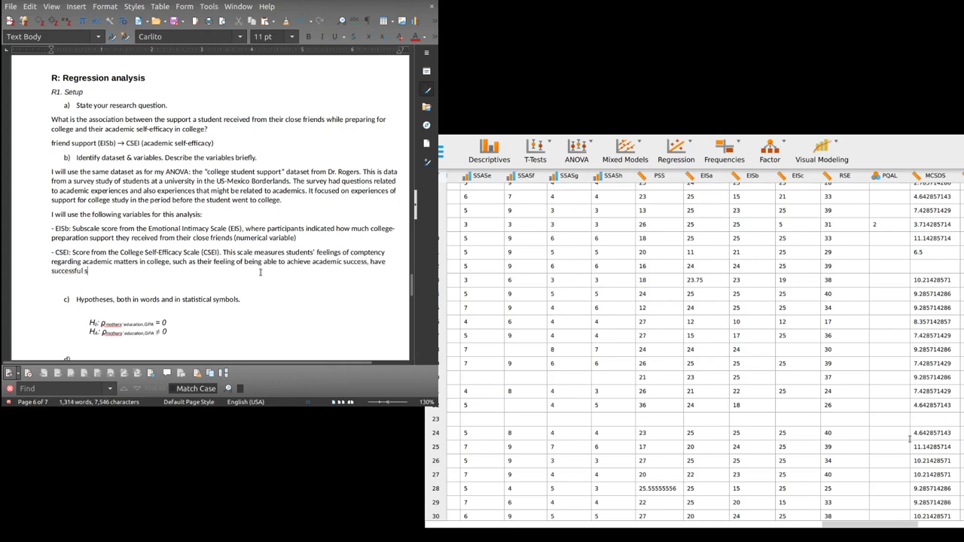
text(ocial relationships, et)
Step: Remove the extra blank line, clear the old H₀ subscript, and append '(numerical variable)' to CSEI
key(BackSpace)
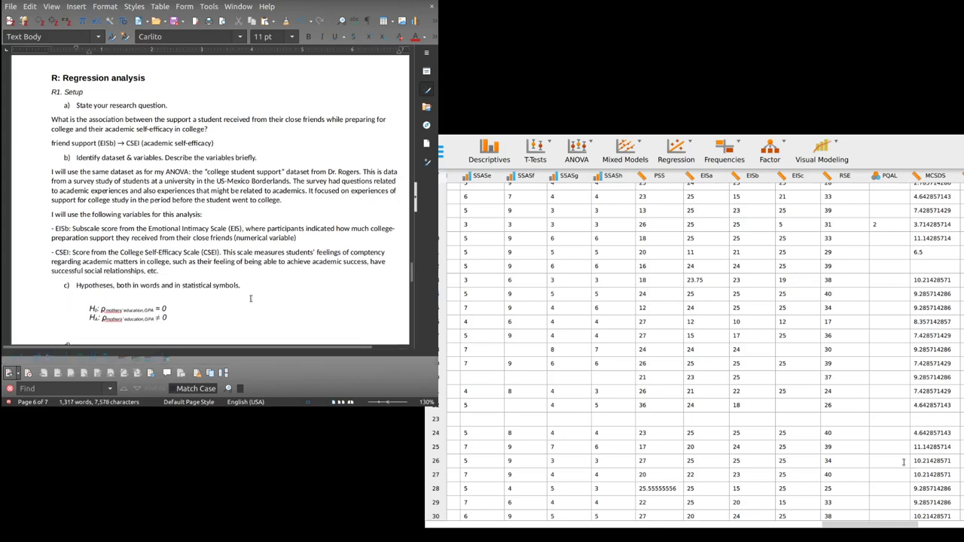
scroll(261, 273, down, 3)
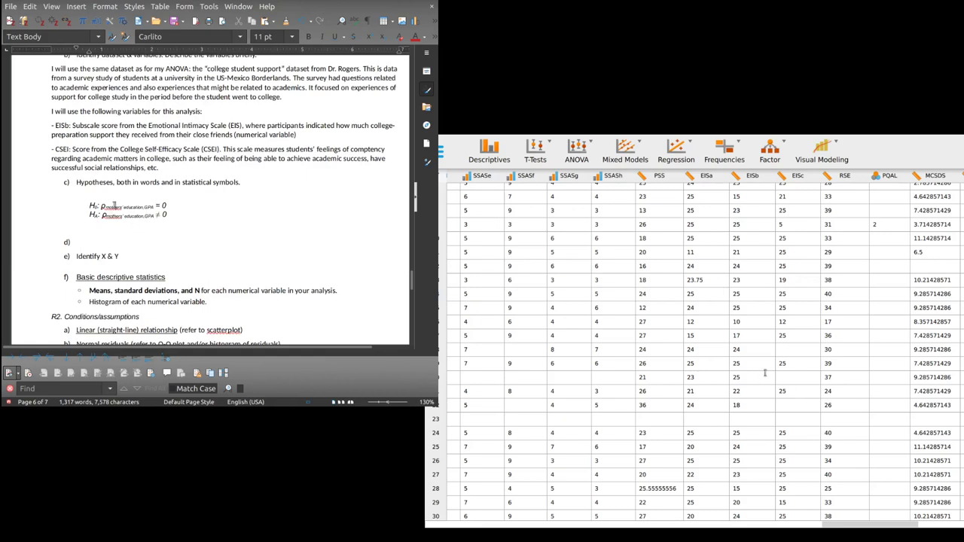
key(End)
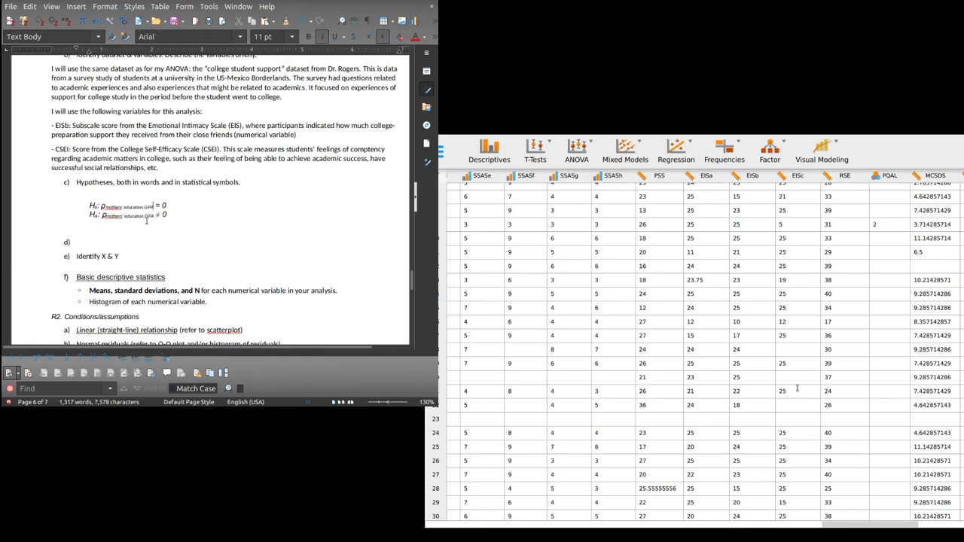
key(BackSpace)
key(BackSpace)
key(BackSpace)
key(BackSpace)
key(BackSpace)
key(BackSpace)
key(BackSpace)
key(BackSpace)
key(BackSpace)
key(BackSpace)
key(BackSpace)
key(BackSpace)
key(BackSpace)
key(BackSpace)
key(BackSpace)
key(BackSpace)
key(BackSpace)
key(BackSpace)
key(BackSpace)
key(BackSpace)
click(190, 167)
text(()
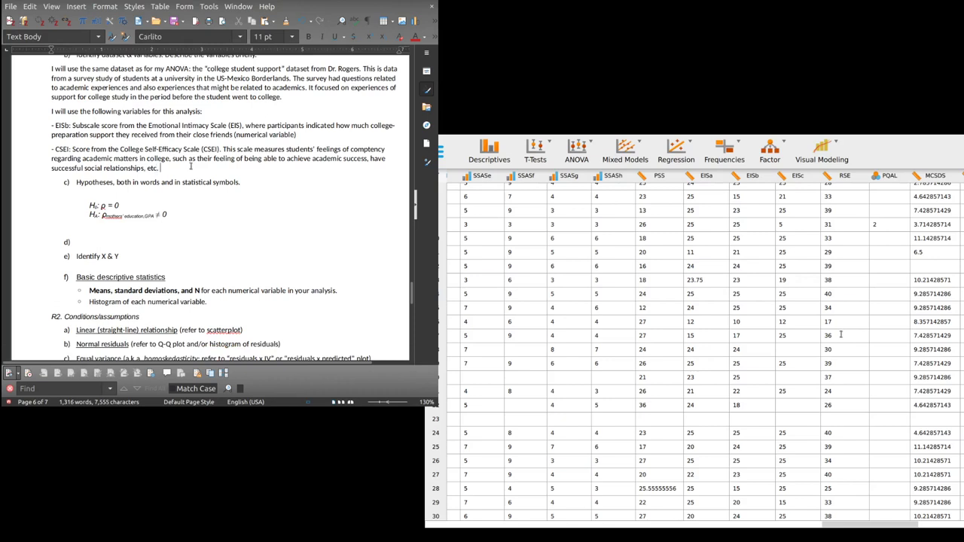
text(numerical variable).)
Step: Add 'EISb-CSEI' as a subscript after ρ so the null hypothesis reads ρEISb-CSEI = 0
click(312, 134)
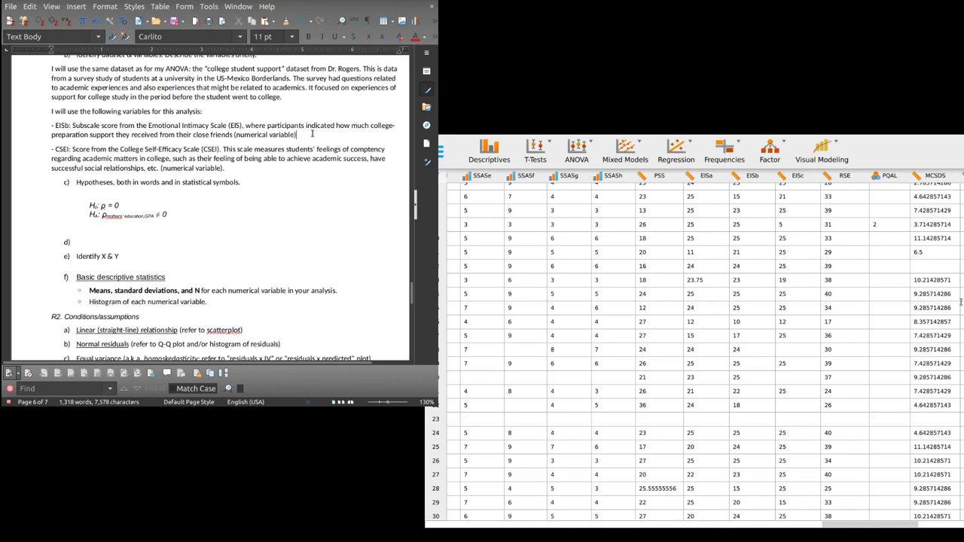
scroll(145, 226, down, 1)
click(114, 169)
key(BackSpace)
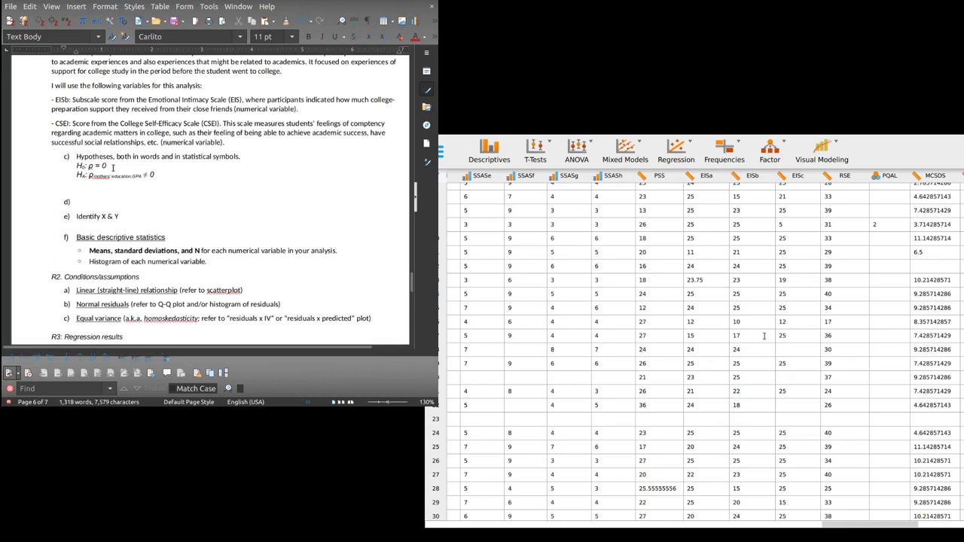
key(ctrl+z)
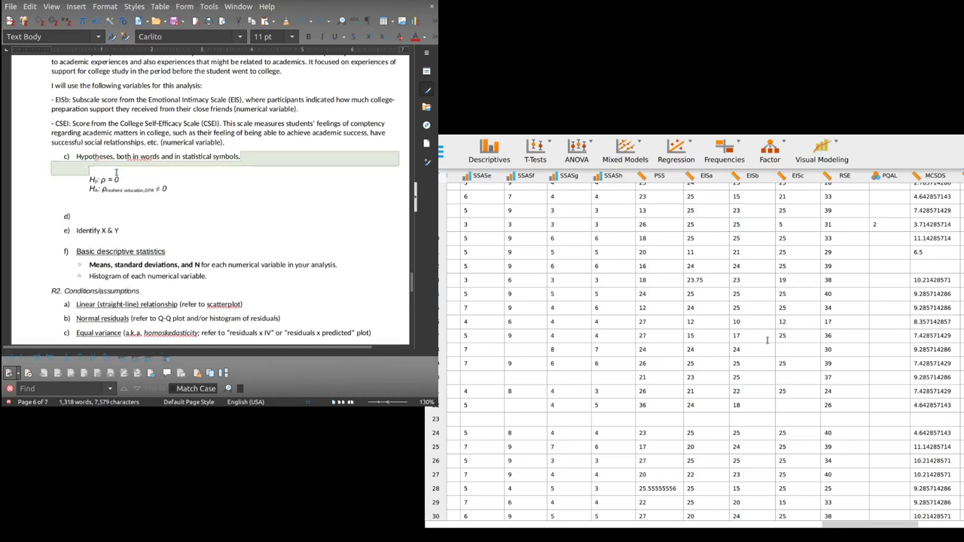
click(105, 180)
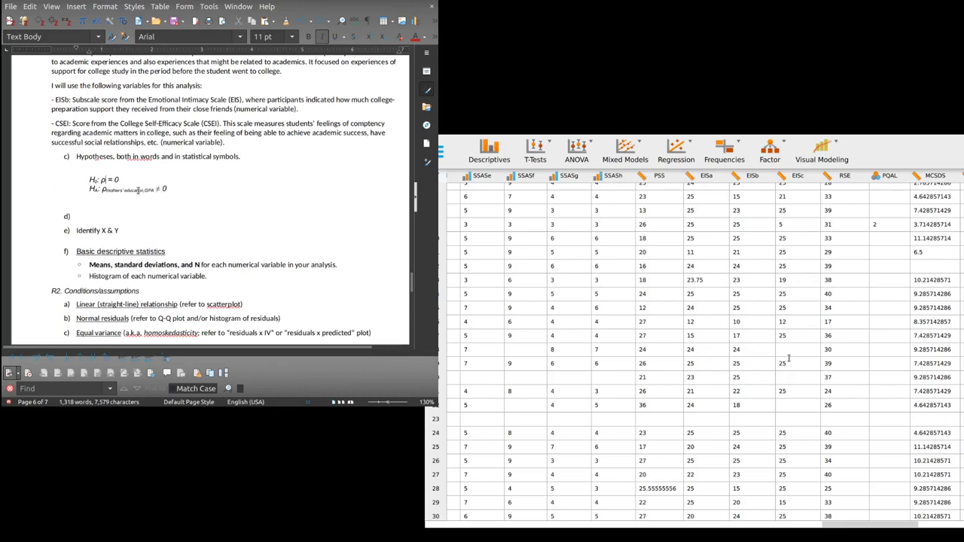
text(EISb-CSEI)
key(shift+Left)
key(shift+Left)
key(shift+Left)
key(shift+Left)
key(shift+Left)
key(shift+Left)
key(shift+Left)
key(shift+Left)
key(shift+Left)
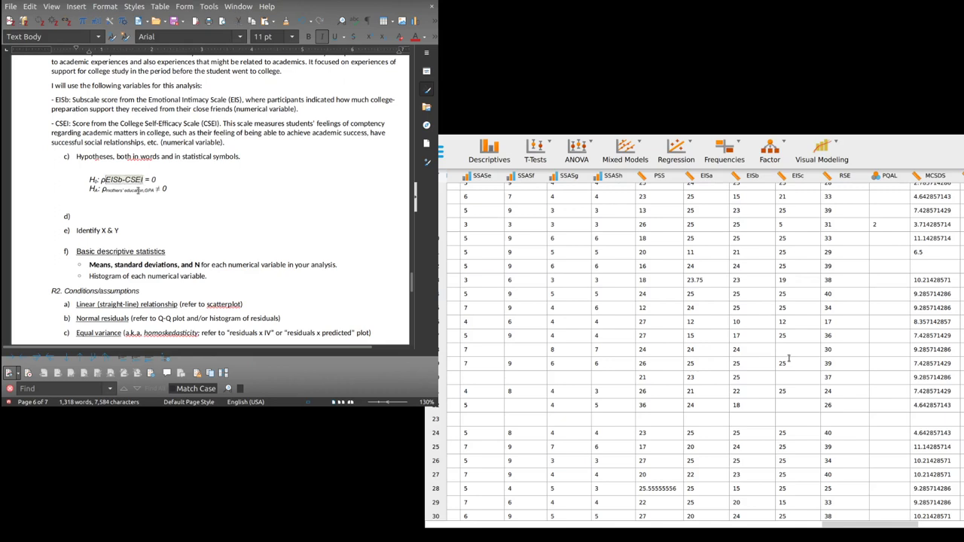
key(ctrl+shift+b)
key(ctrl+shift+b)
key(ctrl+shift+b)
key(ctrl+shift+b)
Step: Replace the old education,GPA subscript in the alternative hypothesis with EISb-CSEI
click(263, 118)
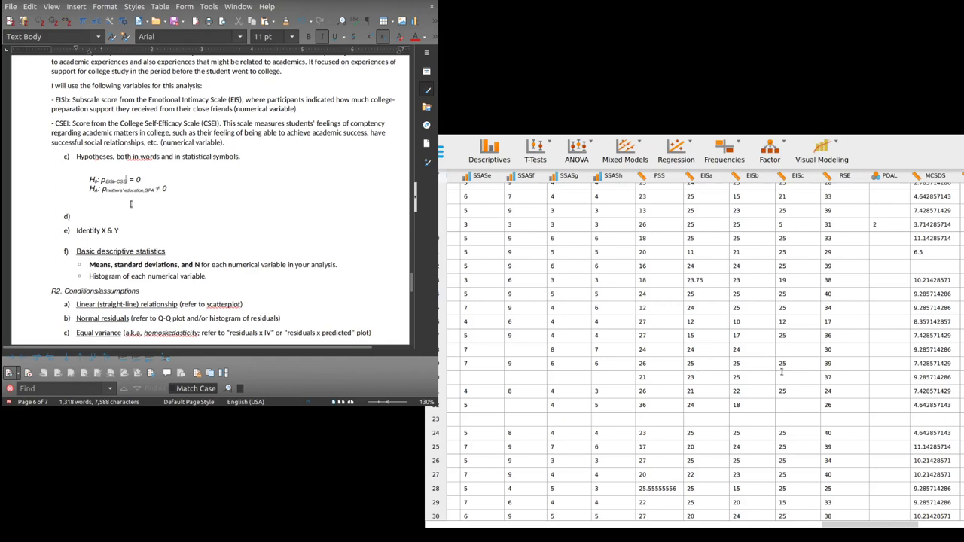
key(shift+Left)
key(shift+Left)
key(shift+Left)
key(shift+Left)
key(shift+Left)
key(shift+Left)
key(shift+Left)
key(shift+Left)
key(shift+Left)
key(ctrl+c)
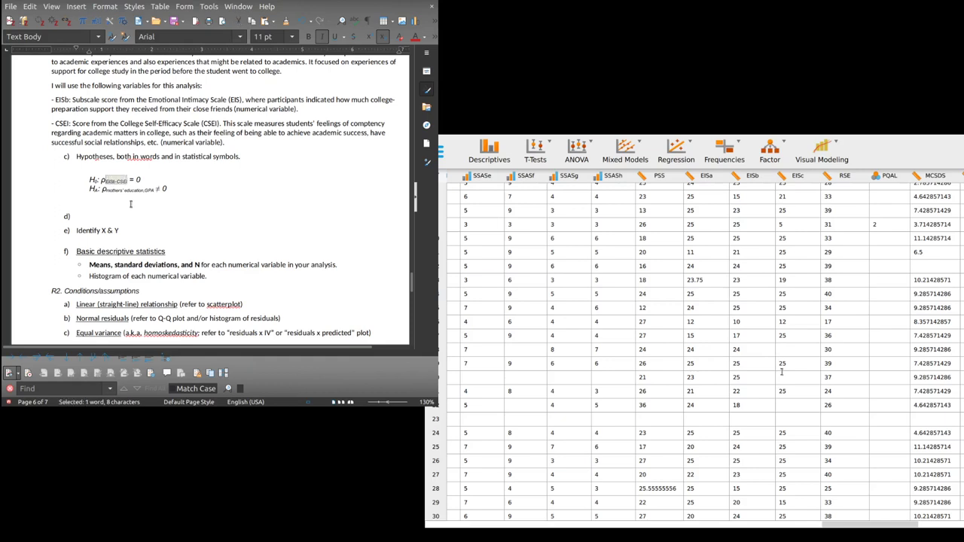
key(Down)
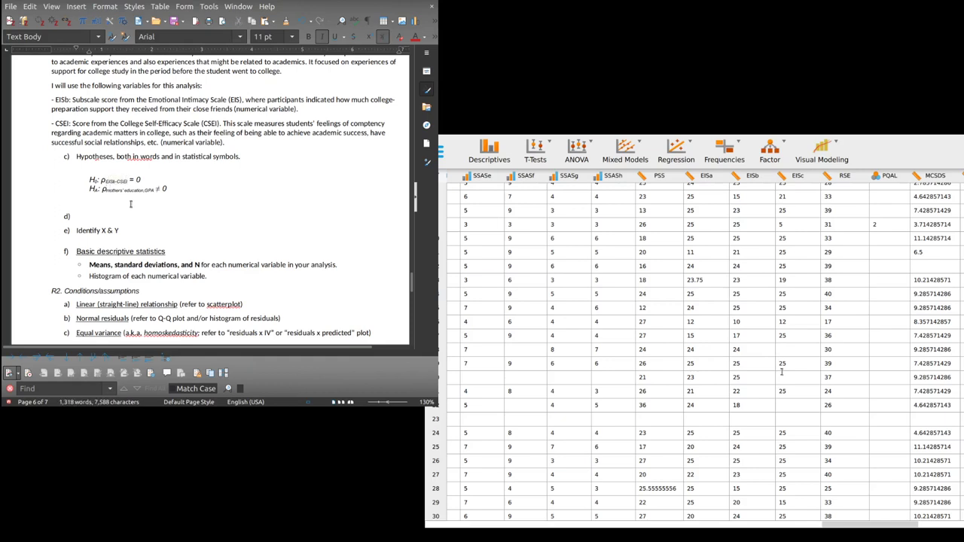
key(shift+Right)
key(shift+Right)
key(shift+Right)
key(shift+Right)
key(shift+Right)
key(shift+Right)
key(shift+Right)
key(shift+Right)
key(ctrl+v)
key(Delete)
key(Delete)
key(Delete)
key(Delete)
key(Delete)
key(Delete)
key(Delete)
key(Delete)
key(Delete)
key(Delete)
key(Delete)
key(Delete)
key(Delete)
key(Delete)
Step: Change the alternative hypothesis formula from ≠ 0 to > 0, making it one-tailed
click(142, 160)
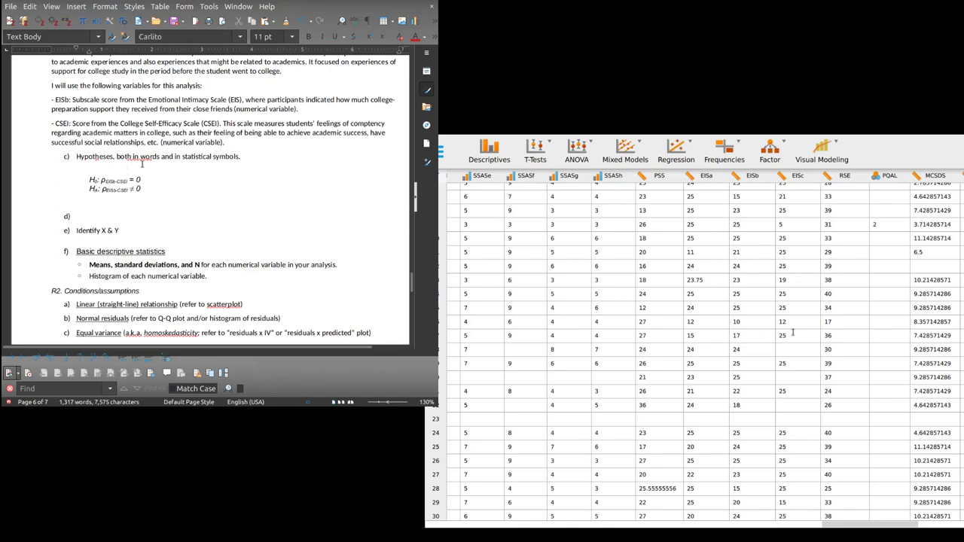
scroll(241, 126, up, 1)
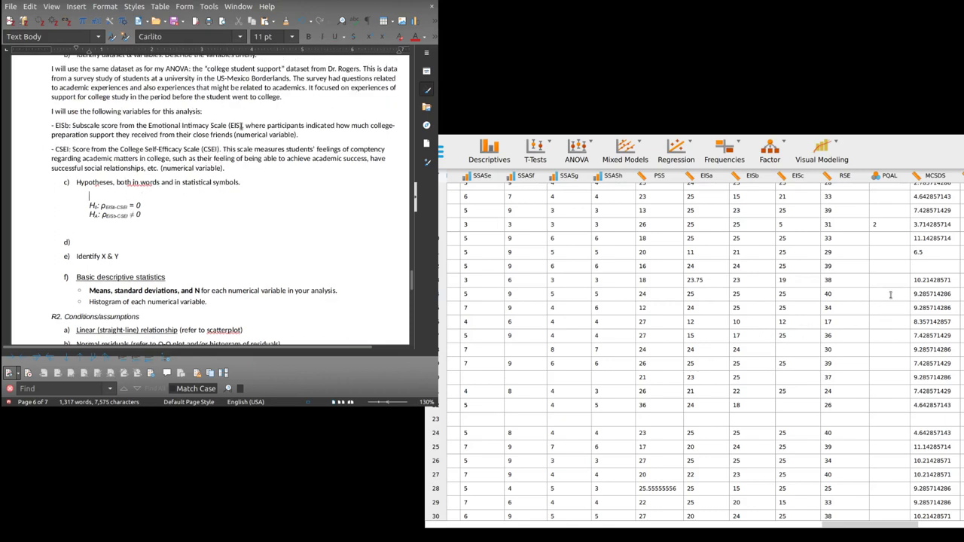
scroll(241, 126, up, 2)
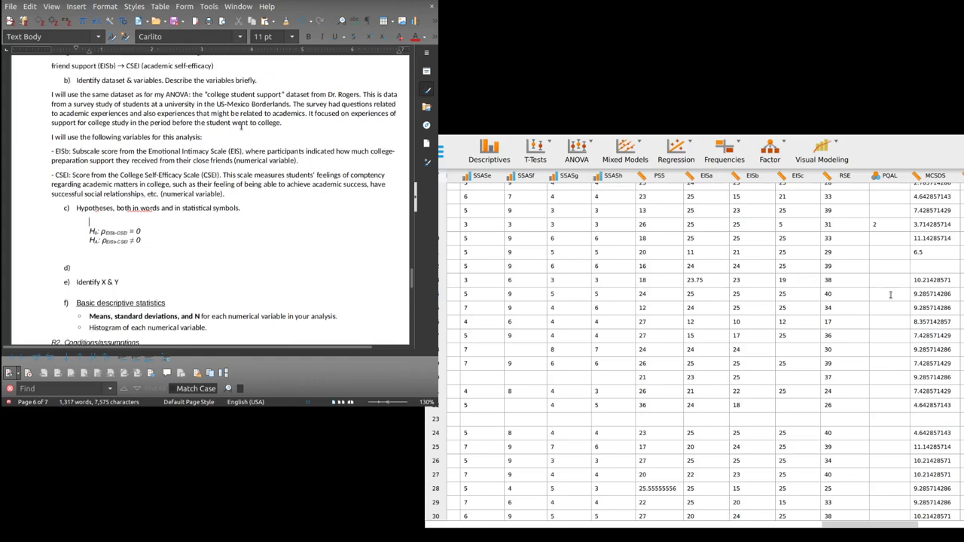
scroll(241, 126, down, 3)
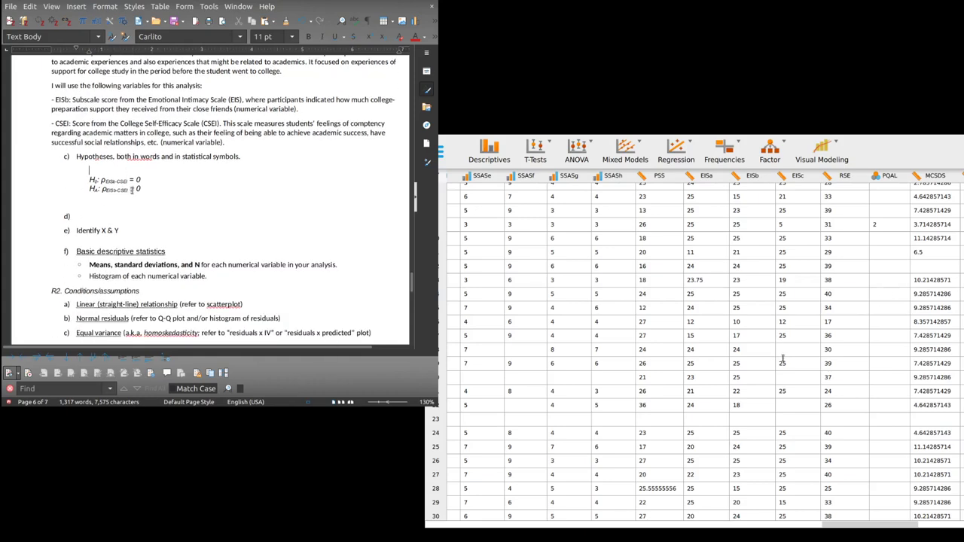
click(132, 193)
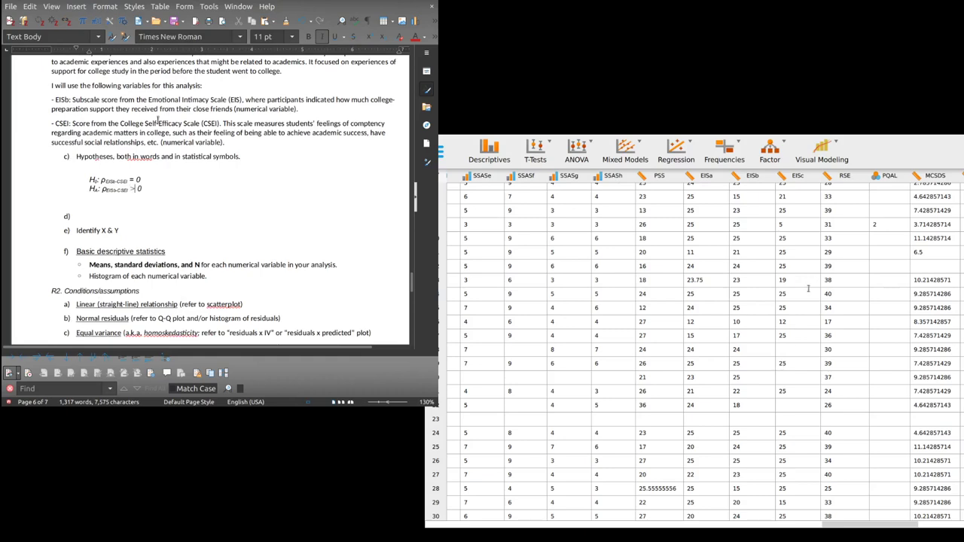
scroll(148, 133, up, 3)
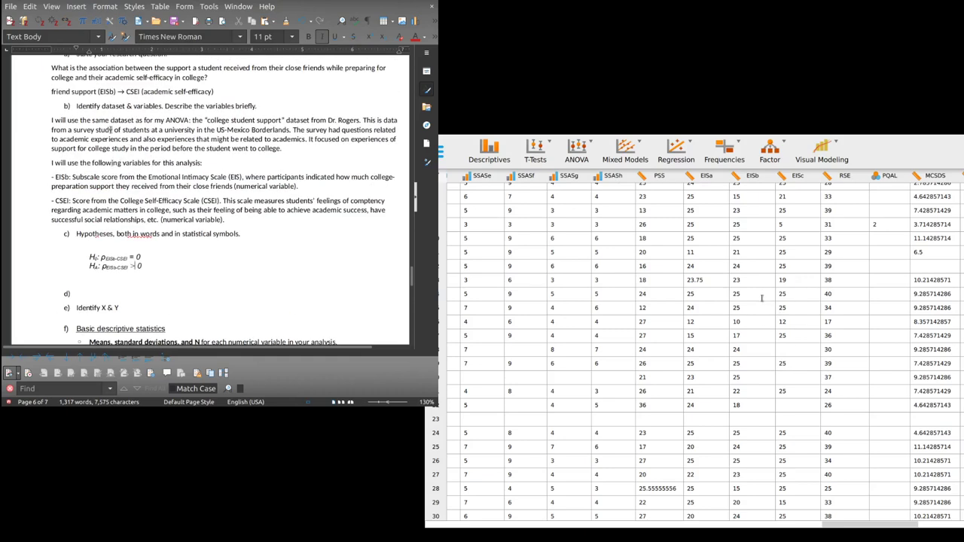
scroll(125, 105, up, 2)
click(125, 106)
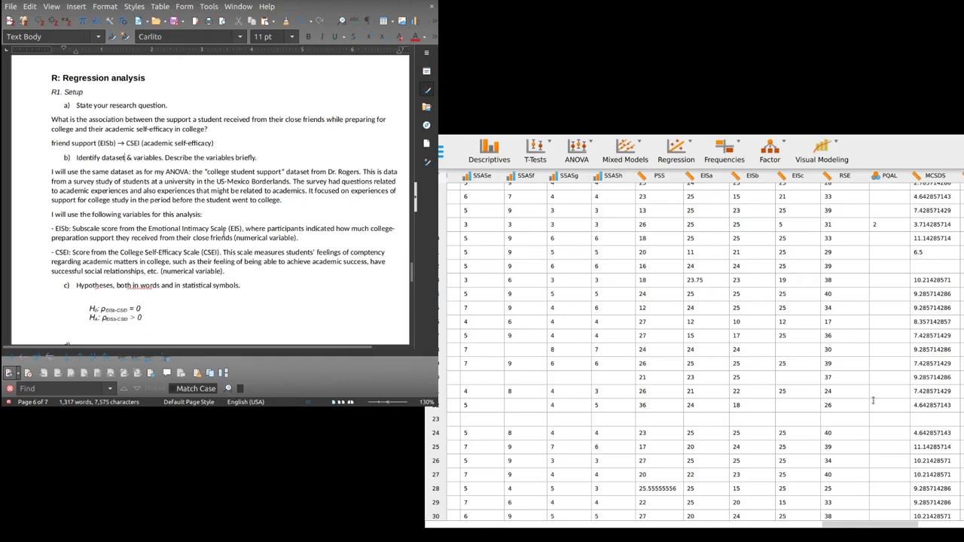
Step: Type the hypothesis: close-friend emotional intimacy scores will correlate positively with college self-efficacy scores
scroll(224, 234, down, 2)
click(248, 241)
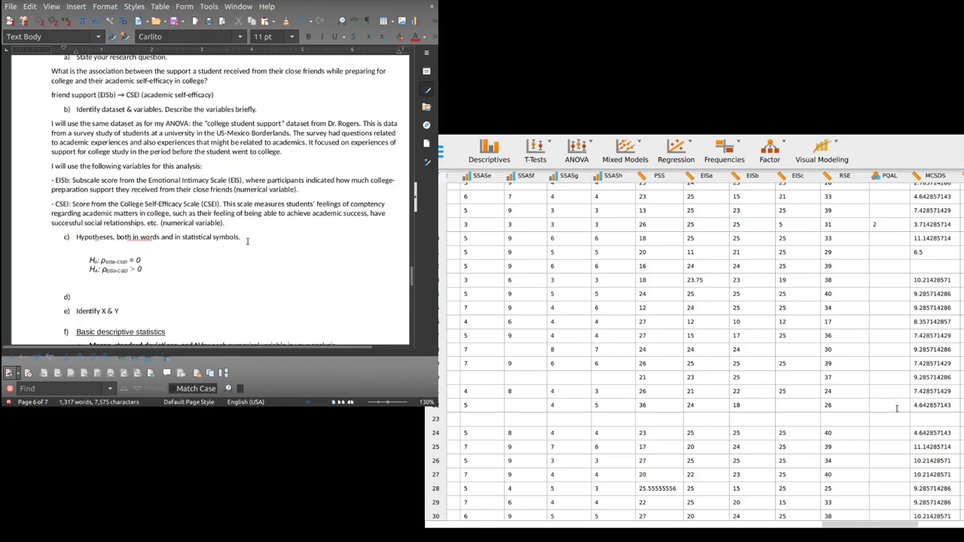
key(Return)
key(Return)
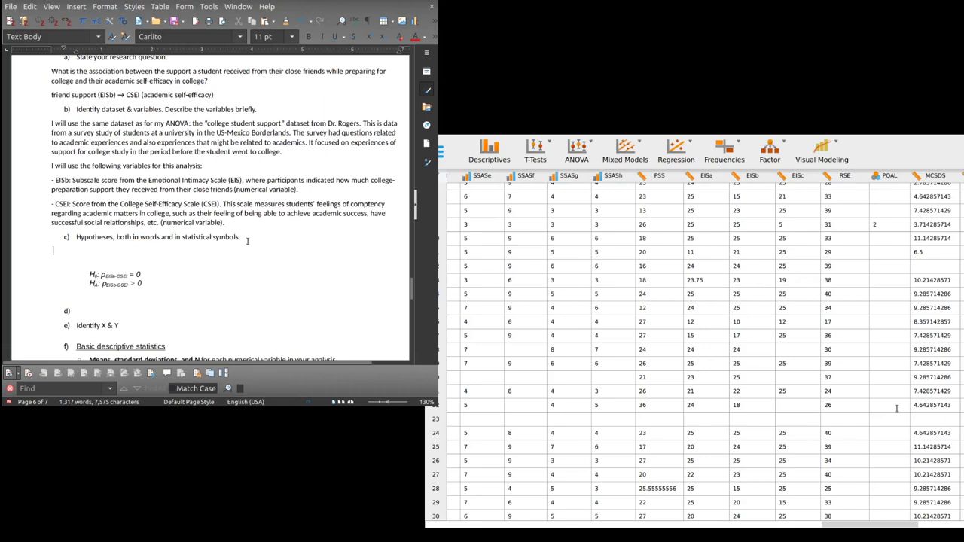
key(Return)
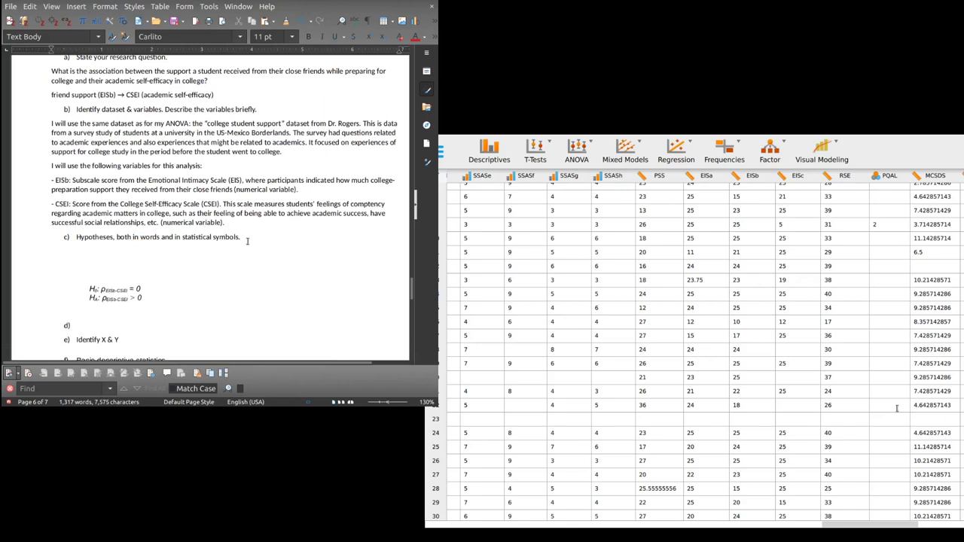
text(I predic)
key(BackSpace)
key(BackSpace)
key(BackSpace)
key(BackSpace)
text(redict that)
key(Delete)
key(End)
text(close-frie)
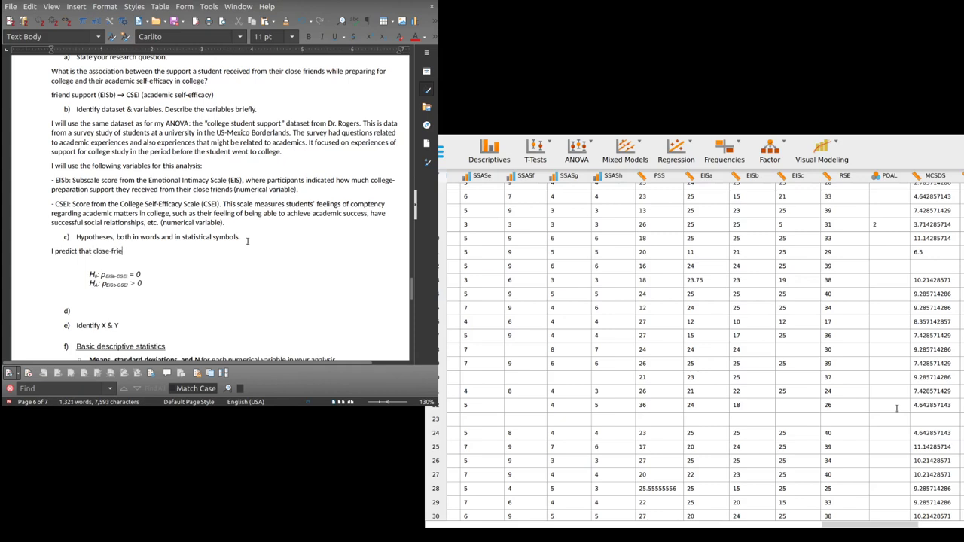
text(nd emotional intimacy scores)
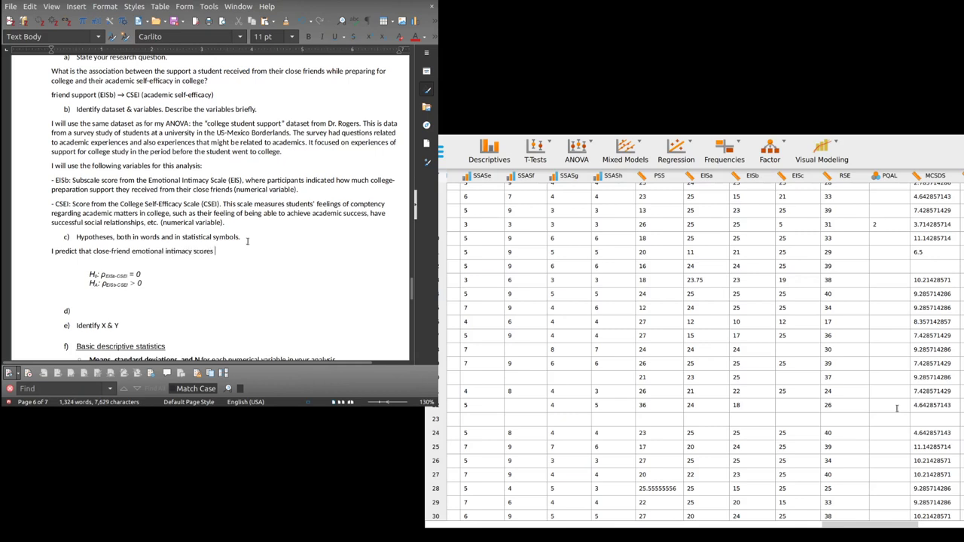
text( will be positively corr)
text(elated with )
text(se)
text(ollege self-ef)
text(ficacy scores.)
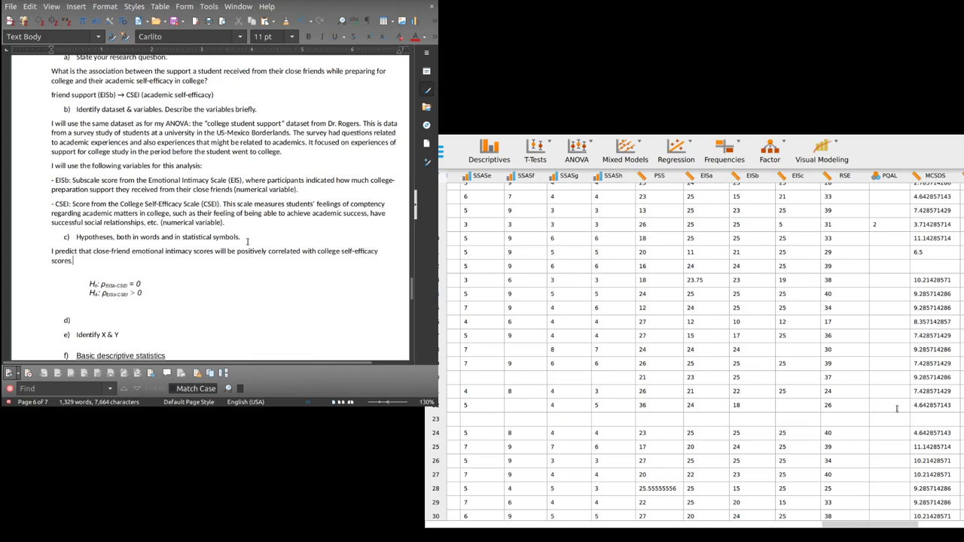
Step: Drop 'I predict that' so the sentence opens with a capitalised 'Close-friend emotional intimacy scores'
drag(94, 252, 214, 251)
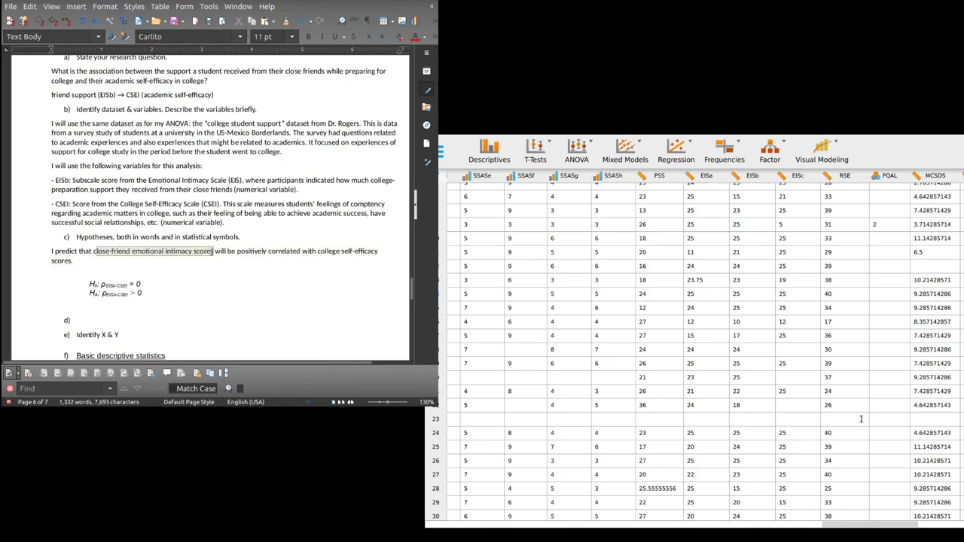
click(135, 249)
mouse_move(317, 252)
mouse_down()
mouse_move(317, 275)
mouse_move(317, 260)
mouse_up()
click(98, 251)
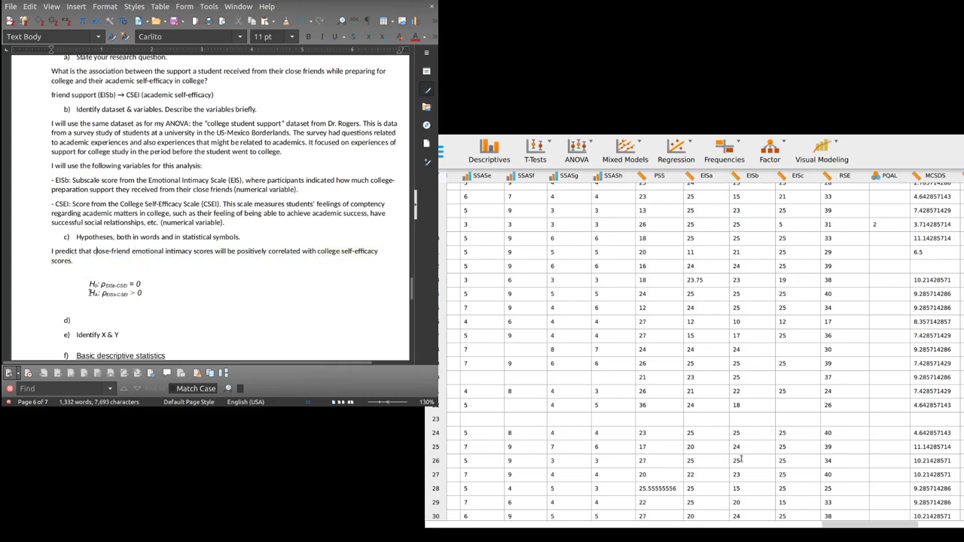
key(BackSpace)
key(BackSpace)
key(BackSpace)
key(BackSpace)
key(BackSpace)
key(BackSpace)
key(BackSpace)
key(BackSpace)
key(BackSpace)
key(BackSpace)
key(BackSpace)
key(BackSpace)
key(BackSpace)
key(BackSpace)
key(BackSpace)
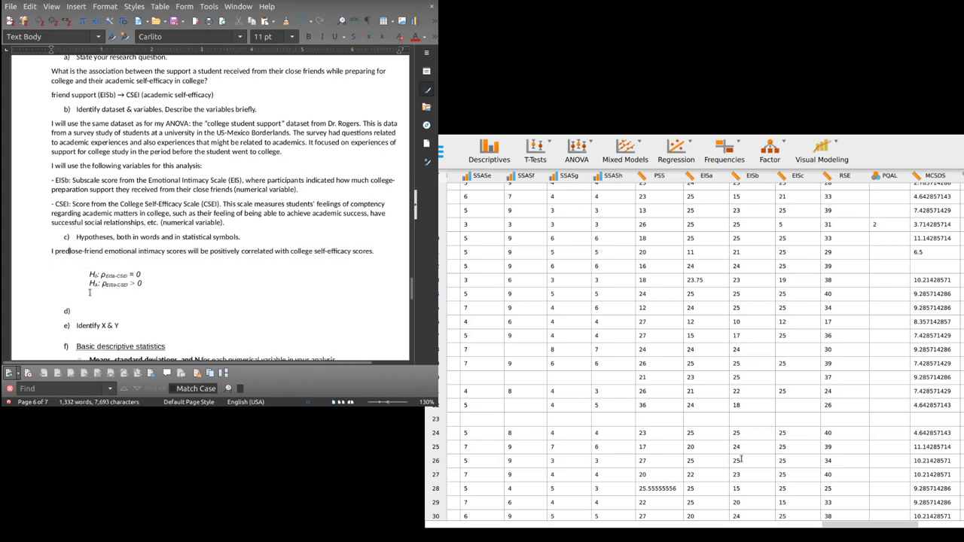
key(BackSpace)
text(C)
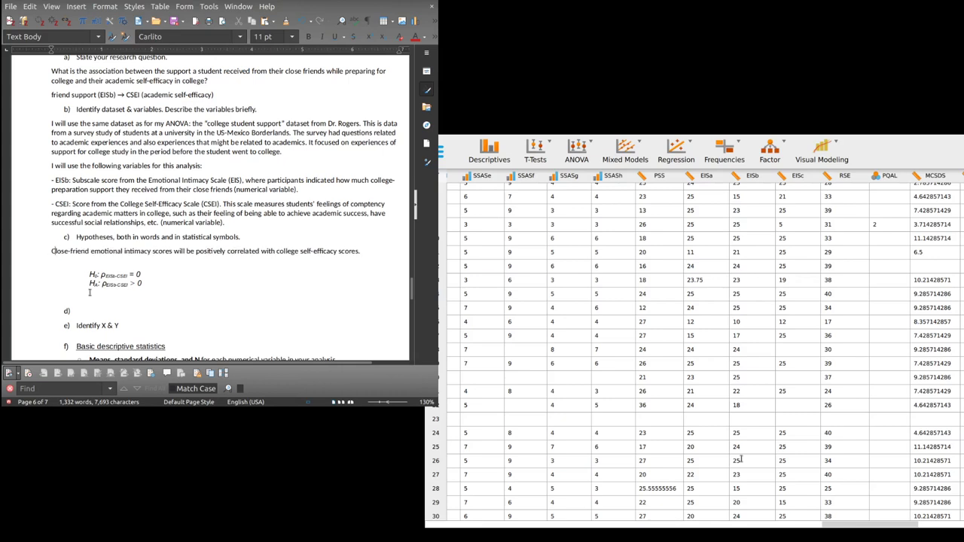
Step: Delete the empty d) list item so Identify X & Y becomes item d)
click(120, 264)
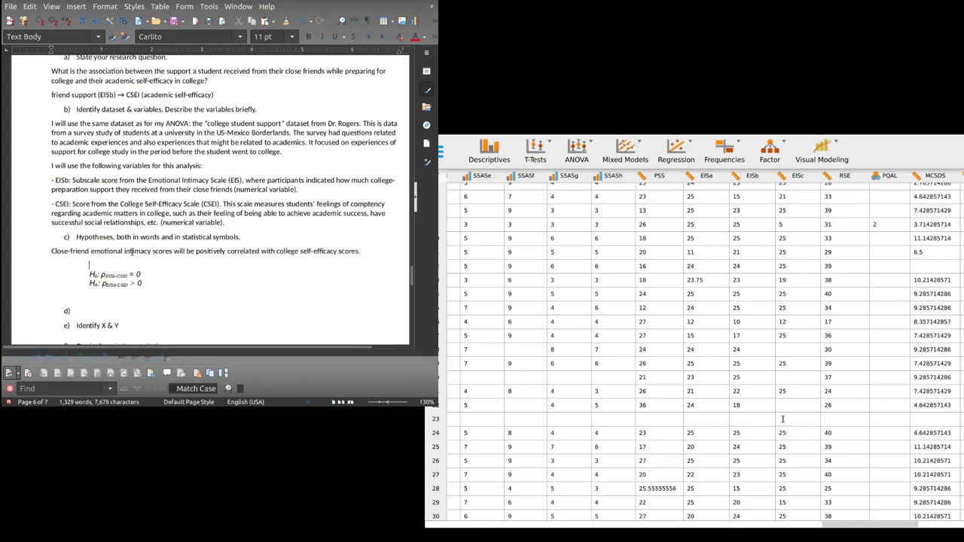
click(83, 311)
key(BackSpace)
key(BackSpace)
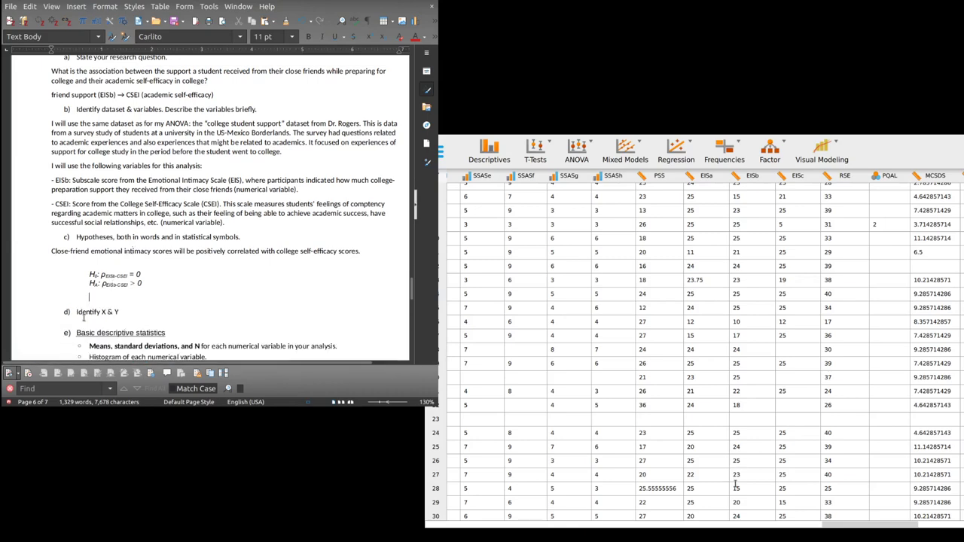
Step: Under Identify X & Y, add the lines X = EISb and Y = CSEI
scroll(196, 251, down, 3)
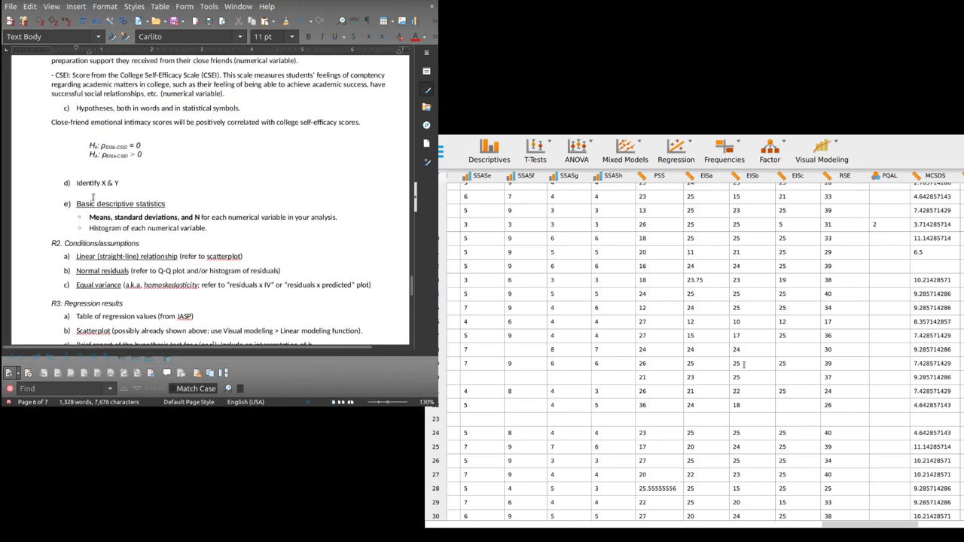
click(128, 183)
key(Return)
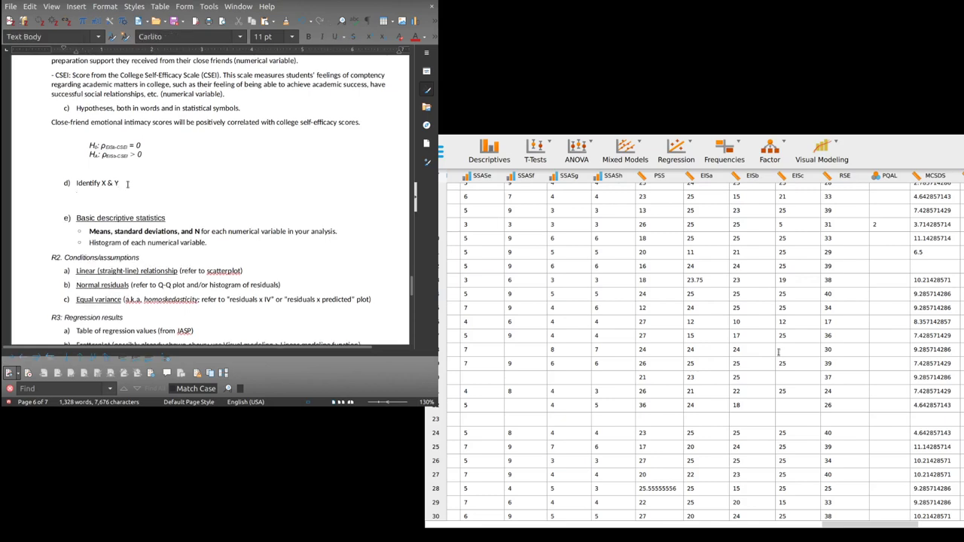
key(BackSpace)
key(Return)
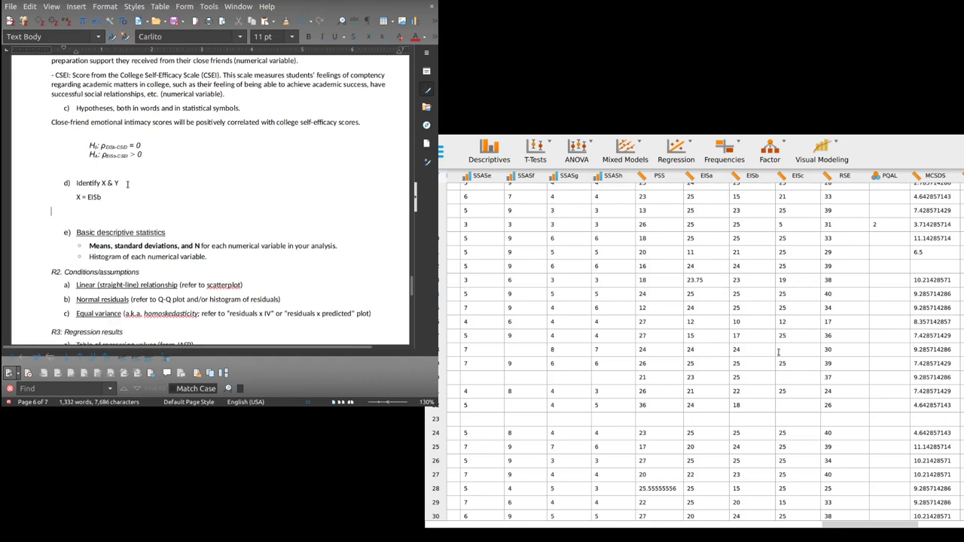
key(BackSpace)
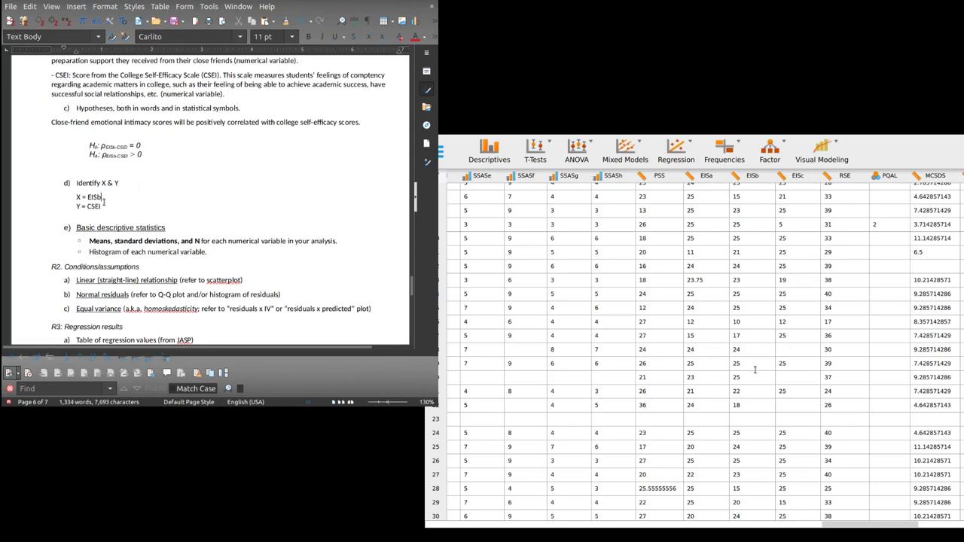
Step: Delete the two instruction bullets under Basic descriptive statistics
scroll(168, 152, down, 3)
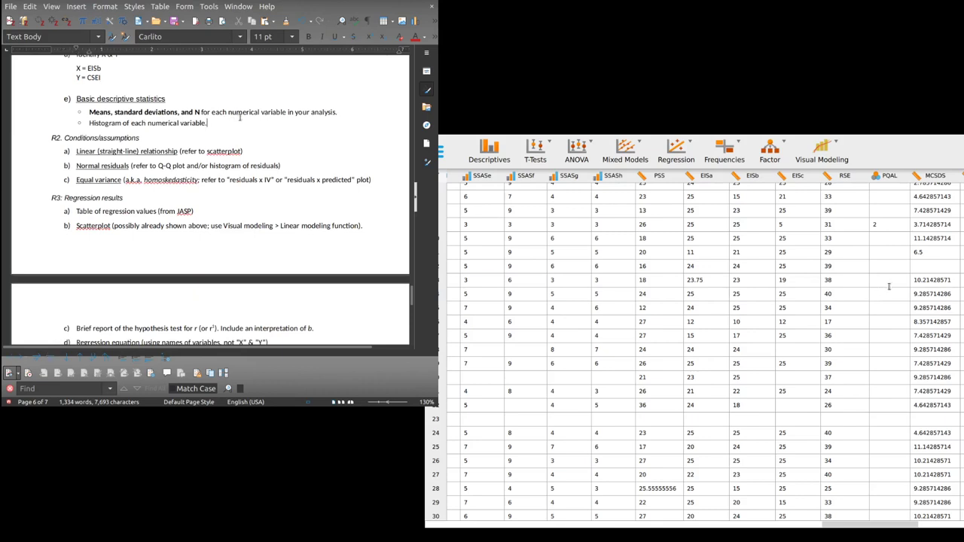
drag(224, 125, 70, 110)
key(Delete)
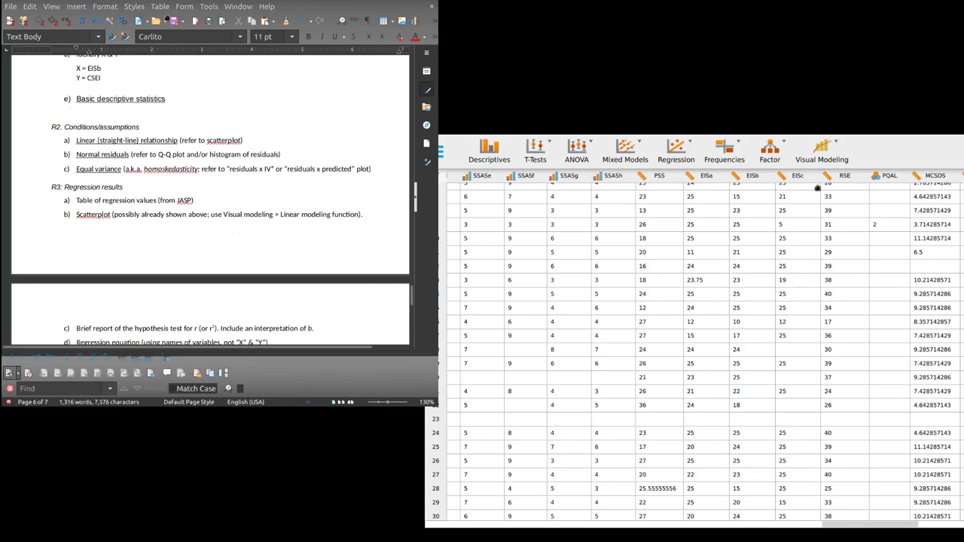
Step: Start a Descriptives analysis in JASP and add EISb to Variables
click(491, 151)
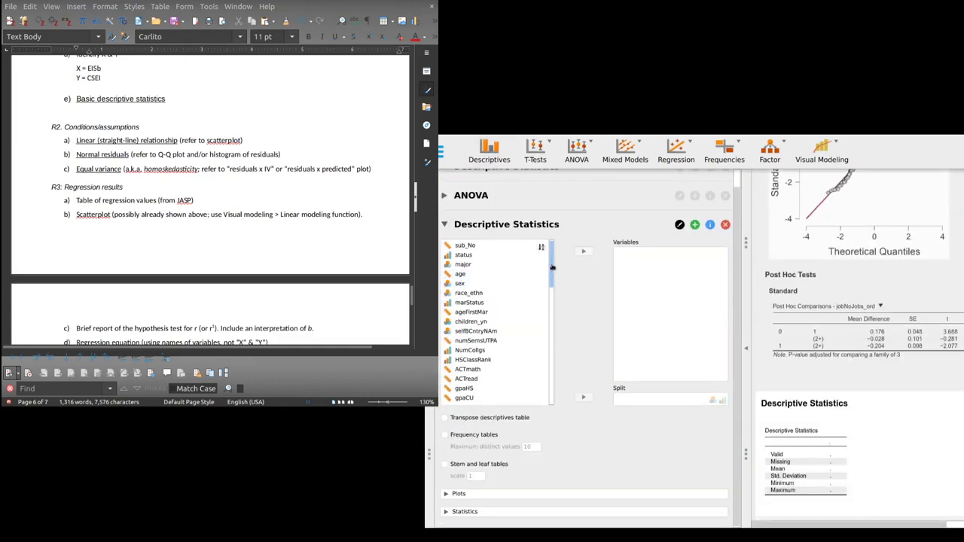
scroll(503, 302, down, 3)
click(460, 313)
key(Down)
key(Down)
key(Down)
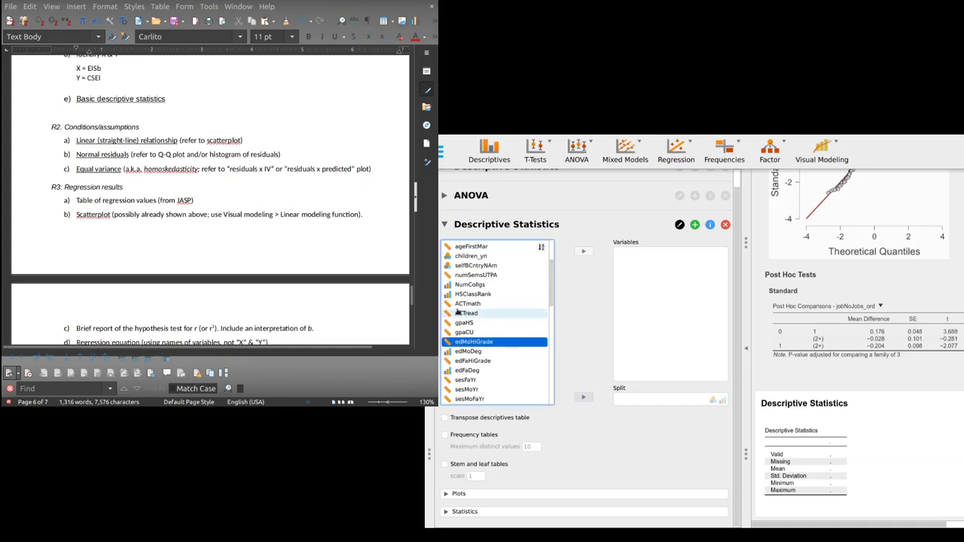
key(Down)
key(Down)
key(Down)
key(Down)
key(Down)
key(Down)
key(Down)
key(Down)
key(Down)
key(Down)
key(Down)
key(Down)
key(Down)
key(Down)
key(Down)
key(Down)
key(Down)
key(Down)
key(Down)
key(Down)
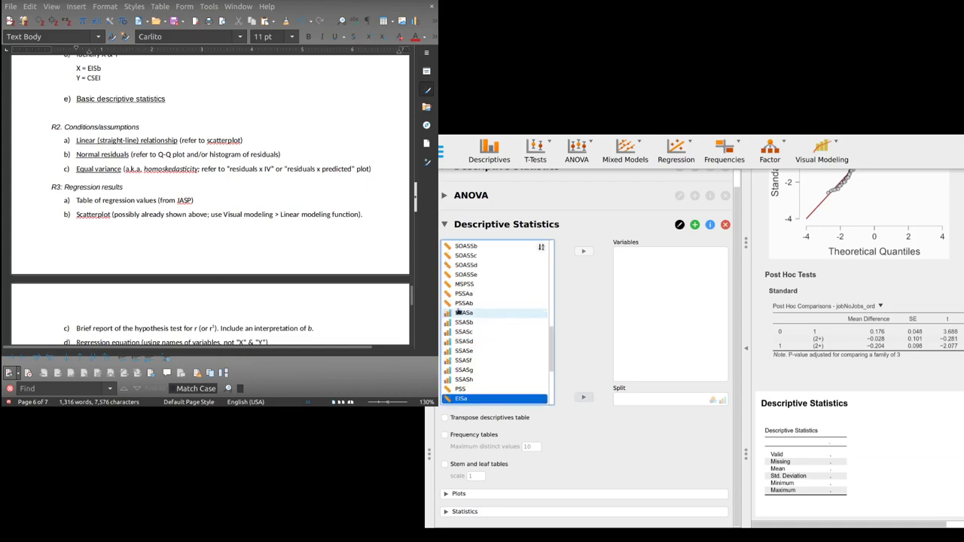
scroll(478, 339, down, 4)
key(Down)
click(584, 252)
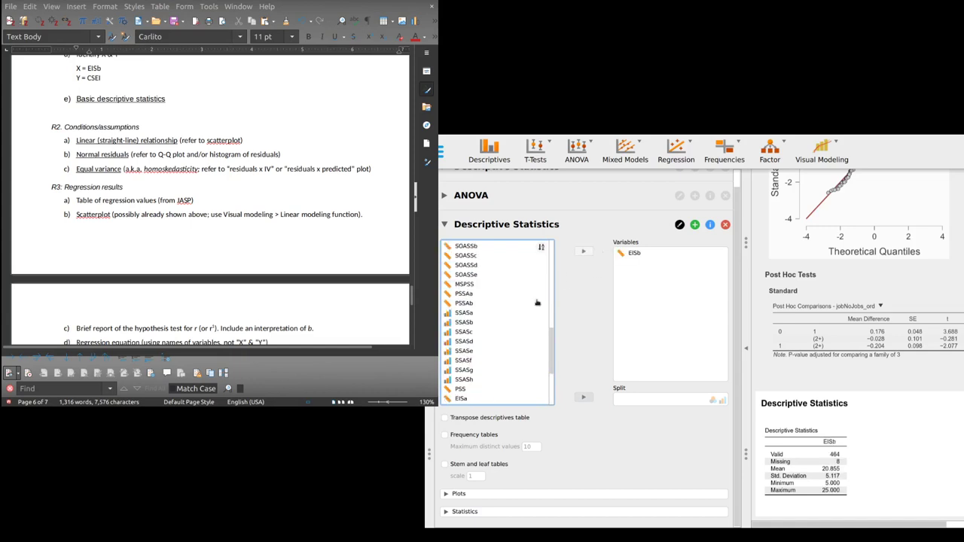
Step: Add CSEI to Variables and copy the Descriptive Statistics table
click(498, 322)
scroll(498, 330, up, 5)
key(Up)
key(Up)
key(Up)
key(Up)
key(Up)
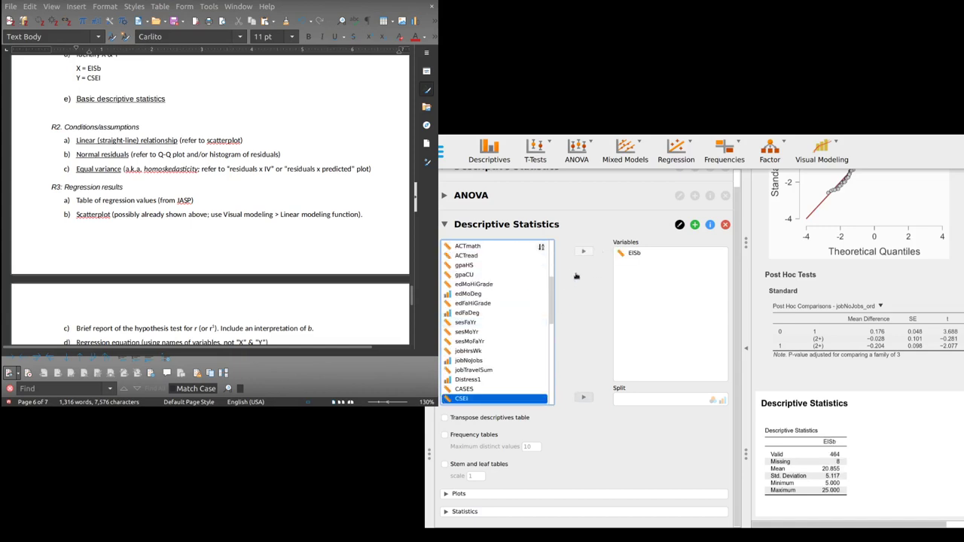
click(585, 252)
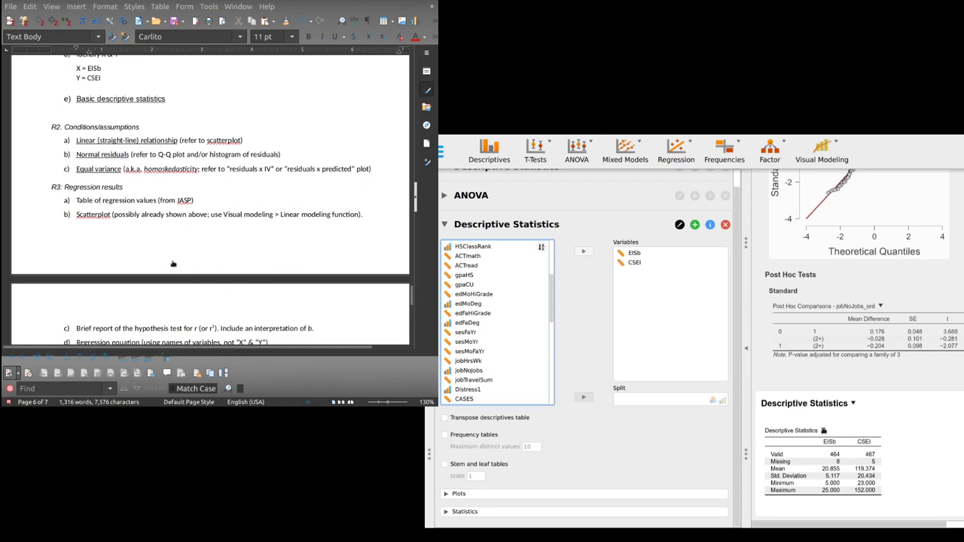
click(823, 430)
click(836, 442)
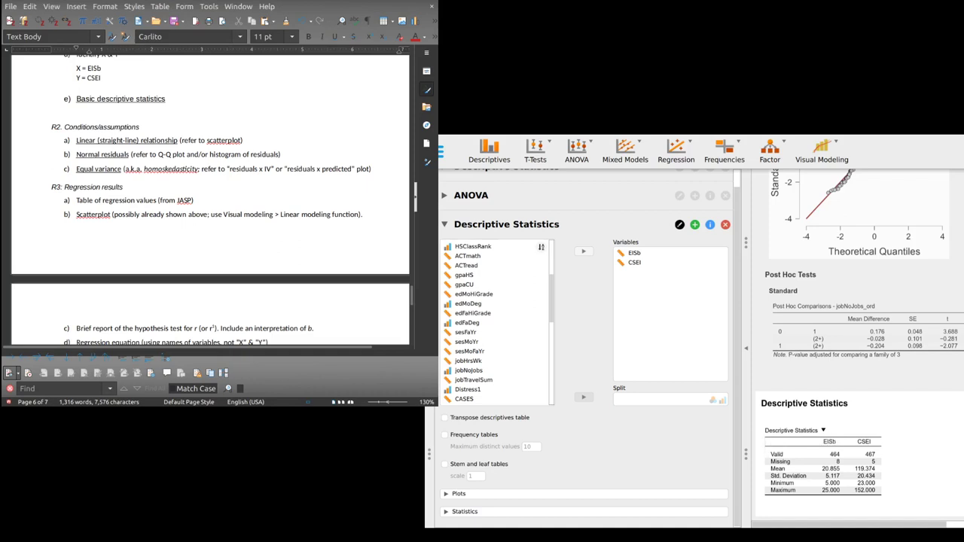
Step: Paste the descriptives table into the report and remove its Descriptive Statistics title
key(ctrl+v)
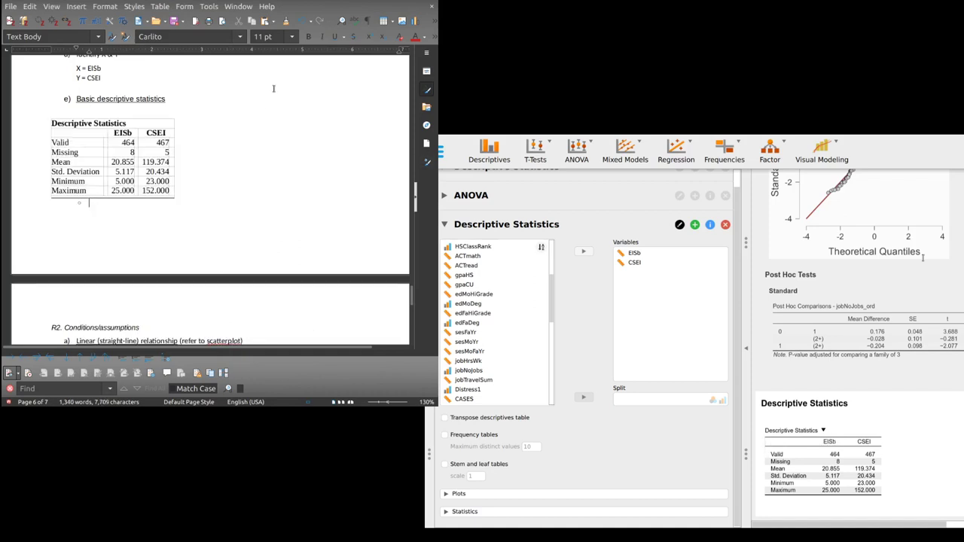
click(143, 122)
key(shift+Left)
key(shift+Left)
key(shift+Left)
key(shift+Left)
key(shift+Left)
key(shift+Left)
key(shift+Left)
key(shift+Left)
key(shift+Left)
key(shift+Left)
key(shift+Left)
key(shift+Left)
key(shift+Left)
key(shift+Left)
key(shift+Left)
key(shift+Left)
key(shift+Left)
key(shift+Left)
key(shift+Left)
key(shift+Left)
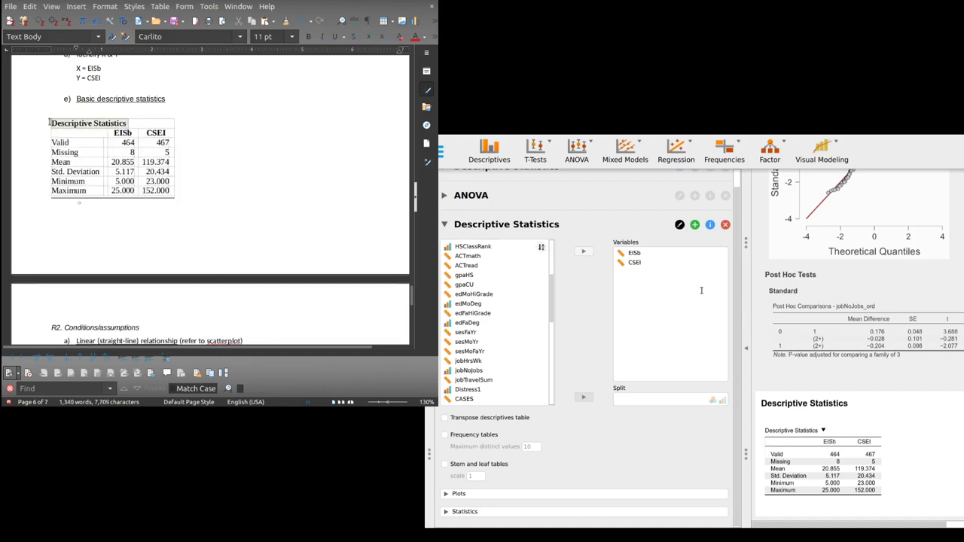
key(Delete)
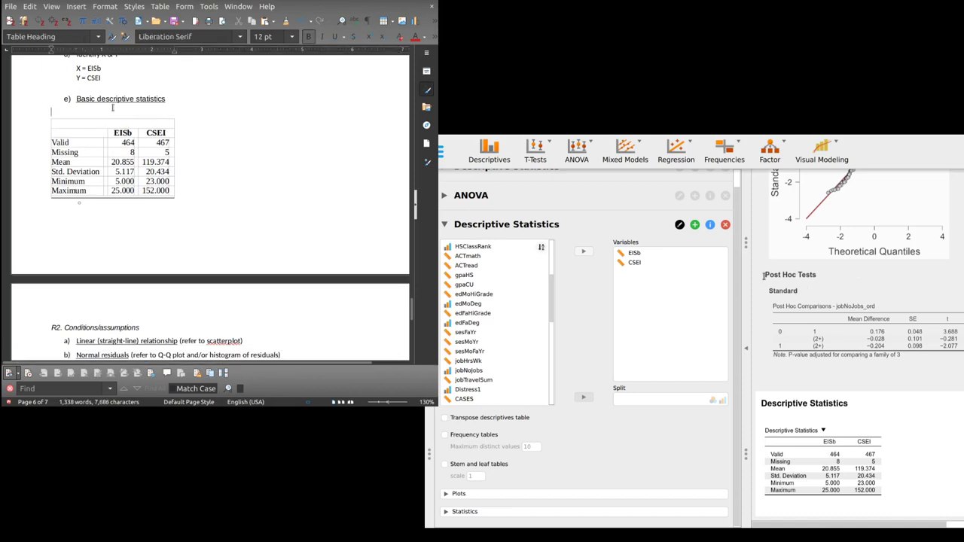
key(BackSpace)
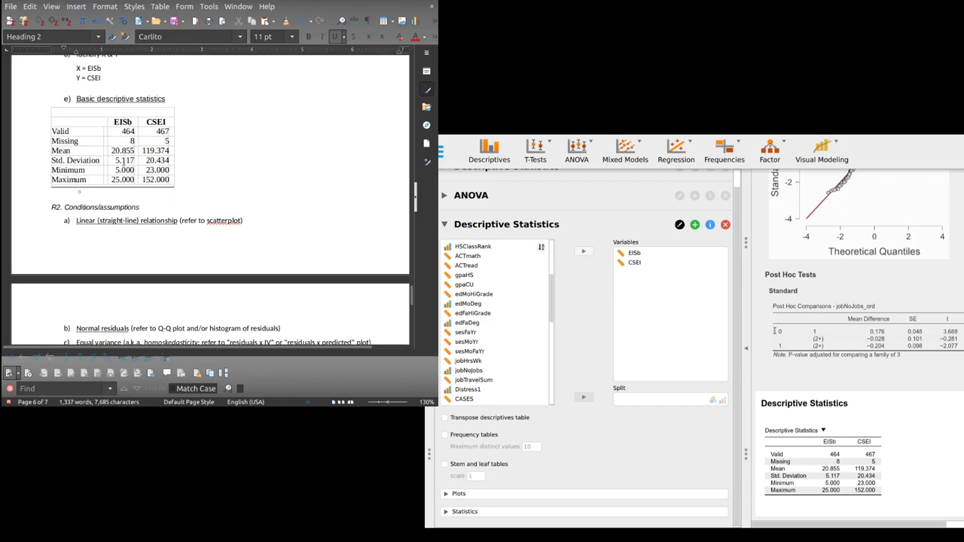
Step: Round the table's values to two decimals, e.g. 25.000, 152.000 and 23.000
click(134, 151)
key(BackSpace)
key(BackSpace)
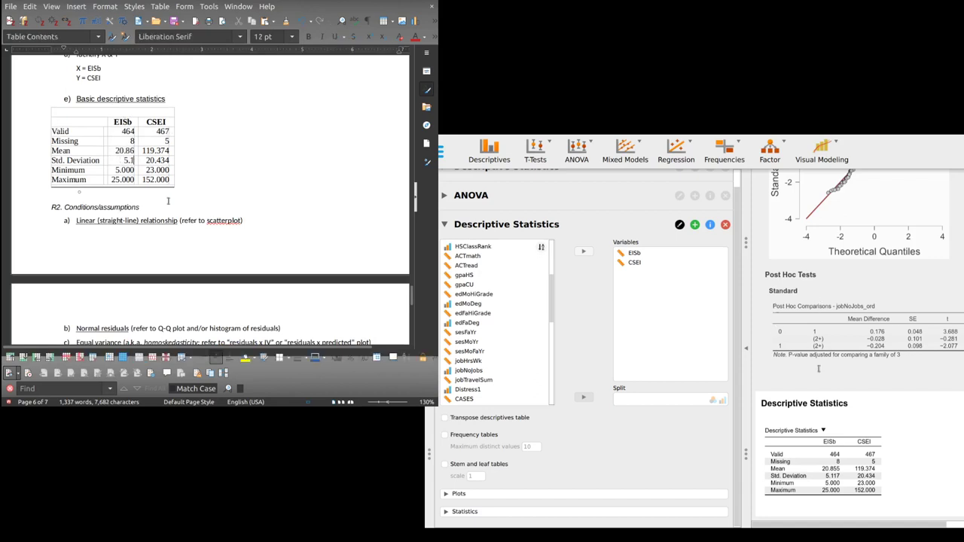
text(2)
key(Down)
key(BackSpace)
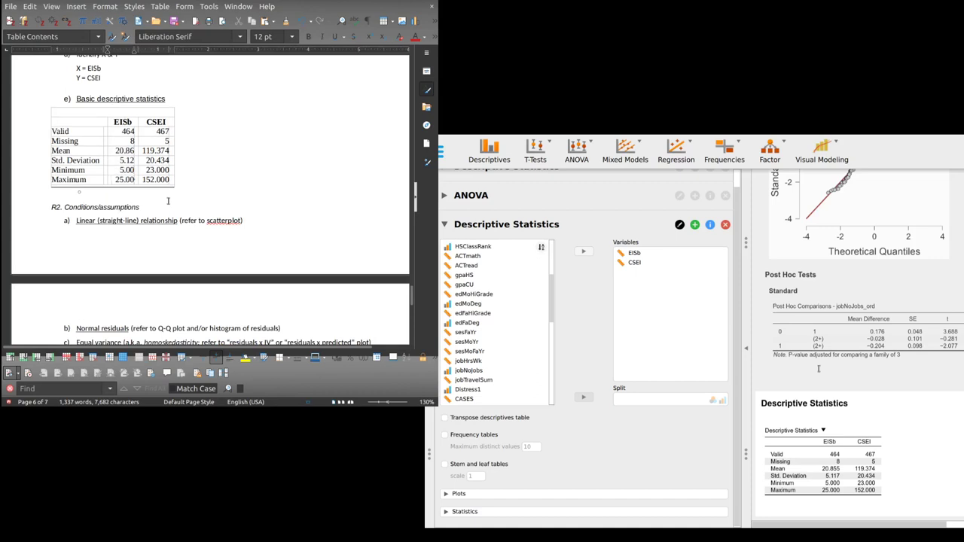
key(Tab)
key(End)
key(BackSpace)
key(Up)
key(BackSpace)
key(BackSpace)
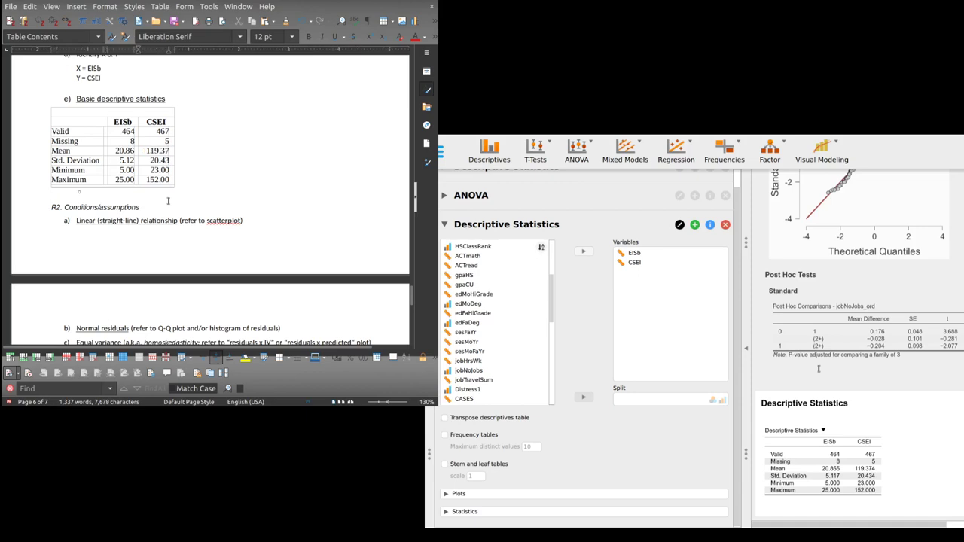
Step: Insert a page break below the table so R2 starts a new page
click(84, 194)
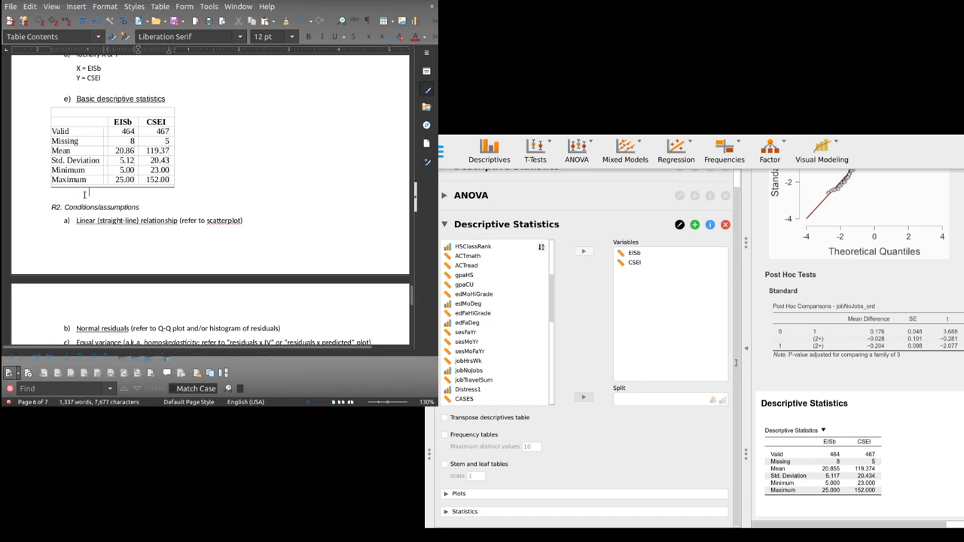
key(Down)
key(ctrl+Return)
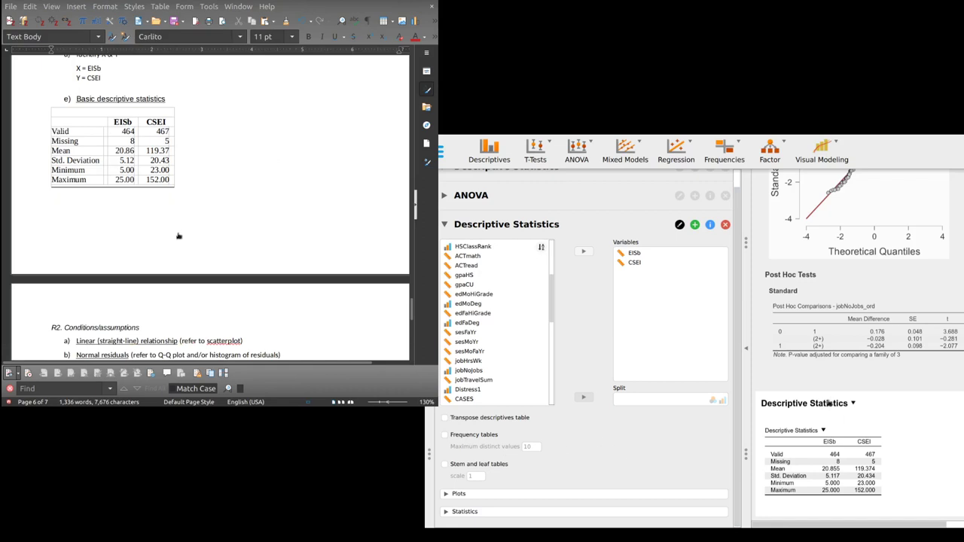
Step: Enable Distribution plots for EISb and CSEI and copy the Distribution Plots output
click(447, 494)
scroll(542, 373, down, 10)
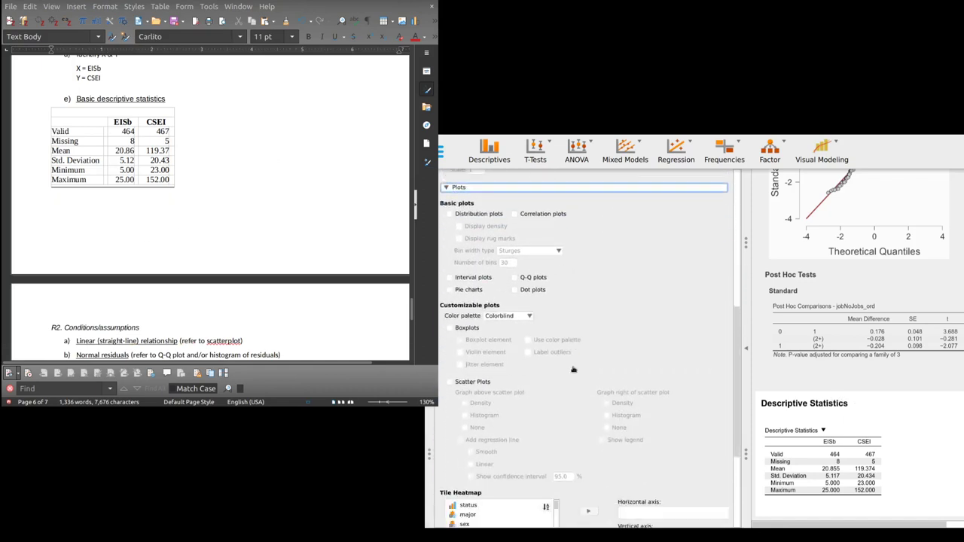
scroll(578, 364, up, 4)
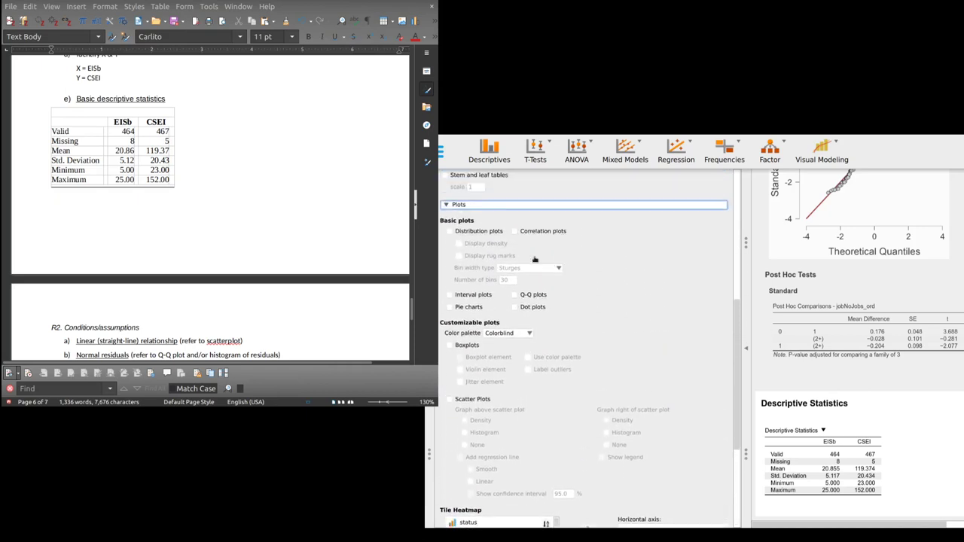
click(450, 238)
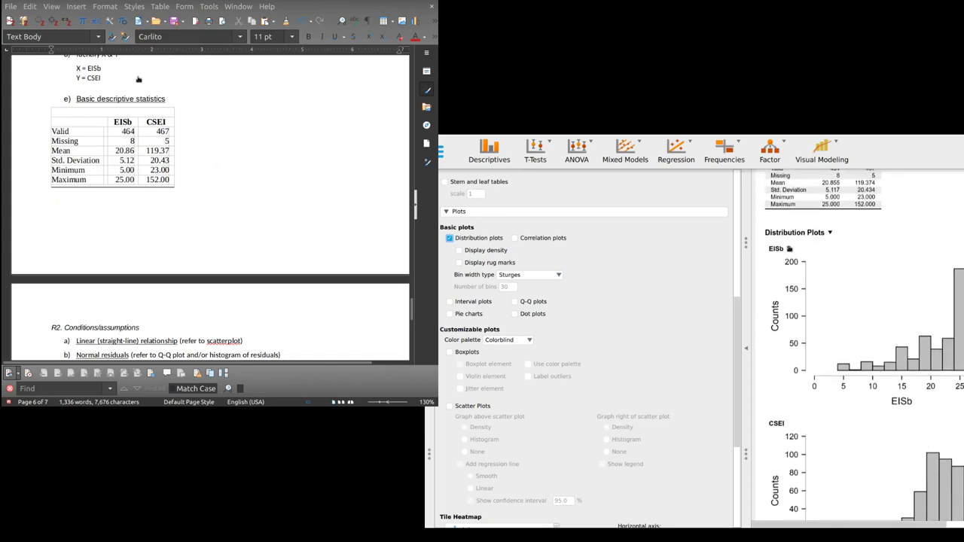
click(830, 233)
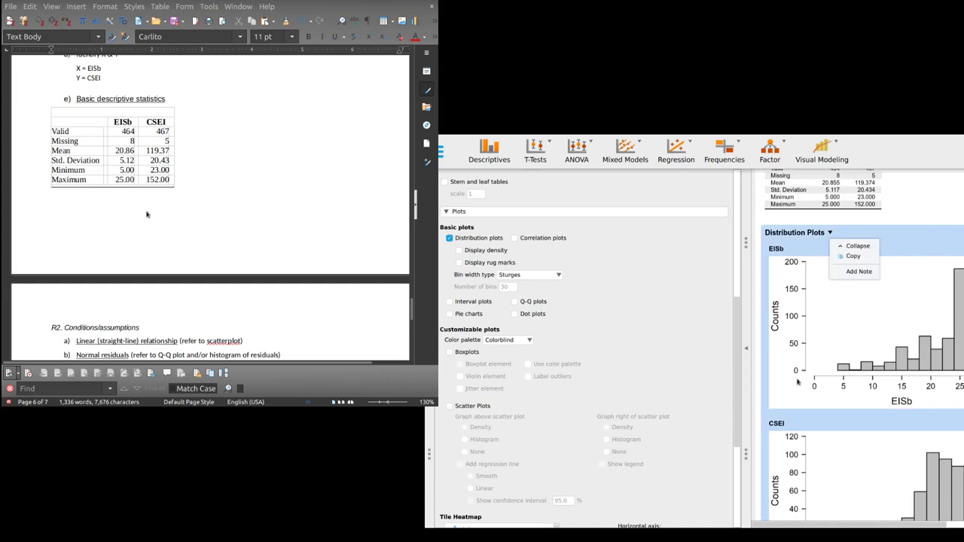
click(867, 321)
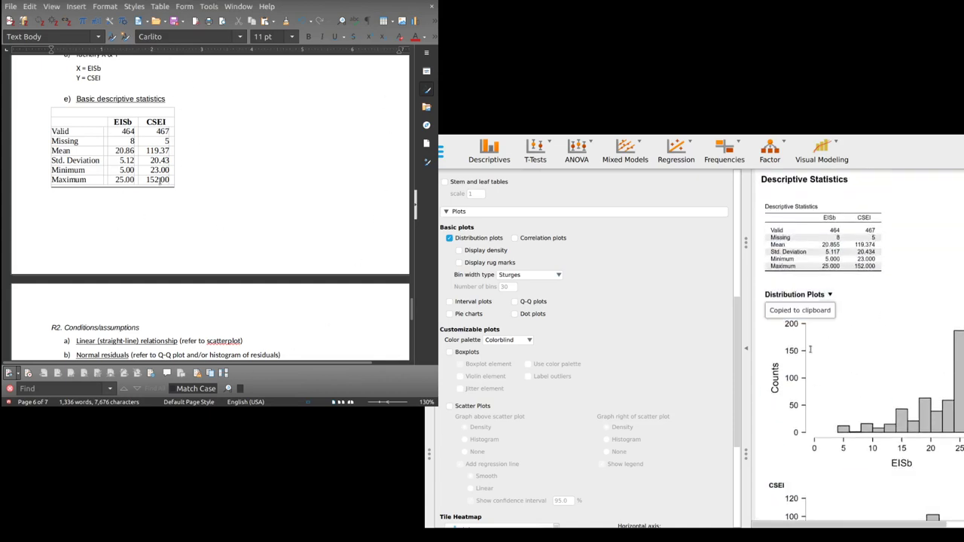
Step: Paste the distribution plots into the report and shrink the EISb histogram
key(ctrl+v)
scroll(191, 229, up, 5)
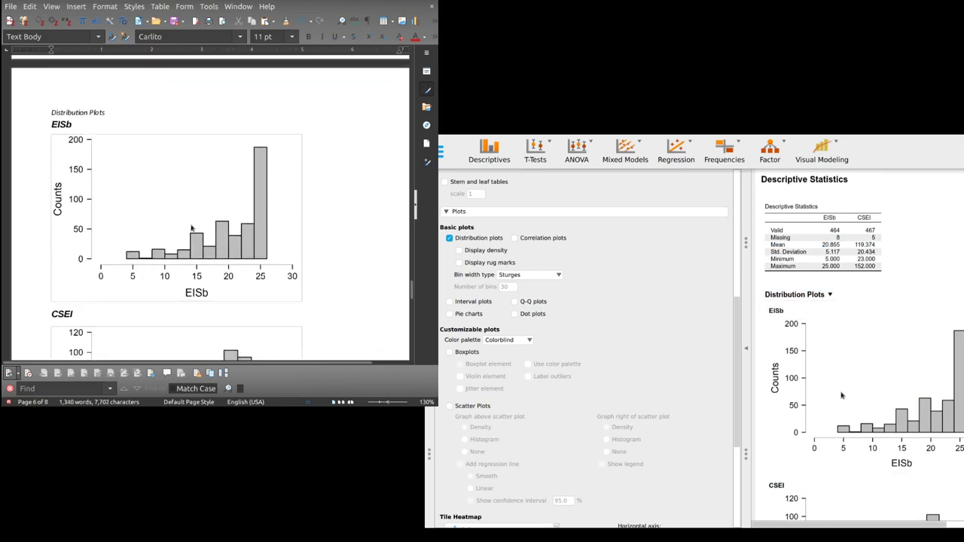
scroll(191, 229, down, 3)
click(269, 183)
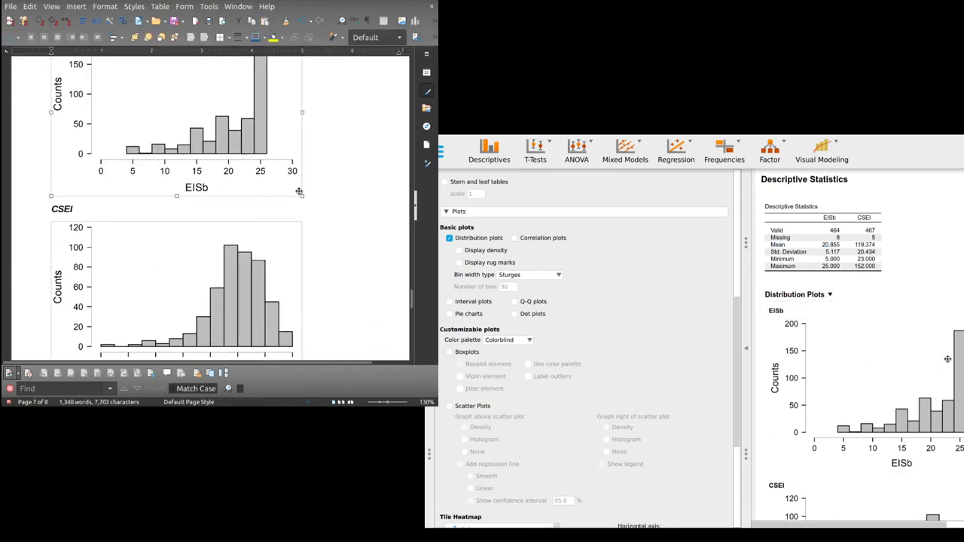
drag(302, 195, 240, 160)
Step: Shrink the CSEI histogram and deselect the images
scroll(243, 197, down, 3)
click(243, 195)
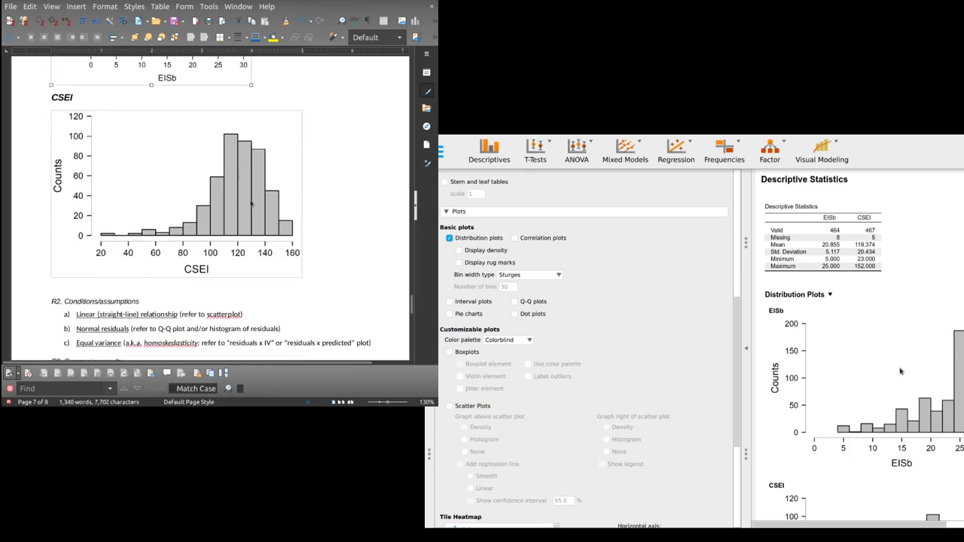
drag(304, 278, 249, 234)
scroll(329, 206, down, 1)
scroll(328, 206, up, 5)
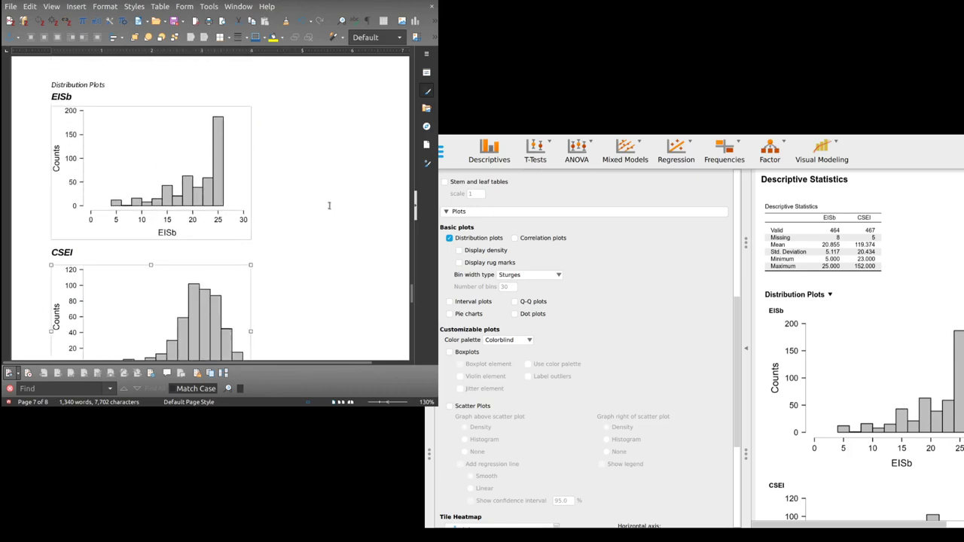
click(180, 179)
scroll(372, 160, down, 3)
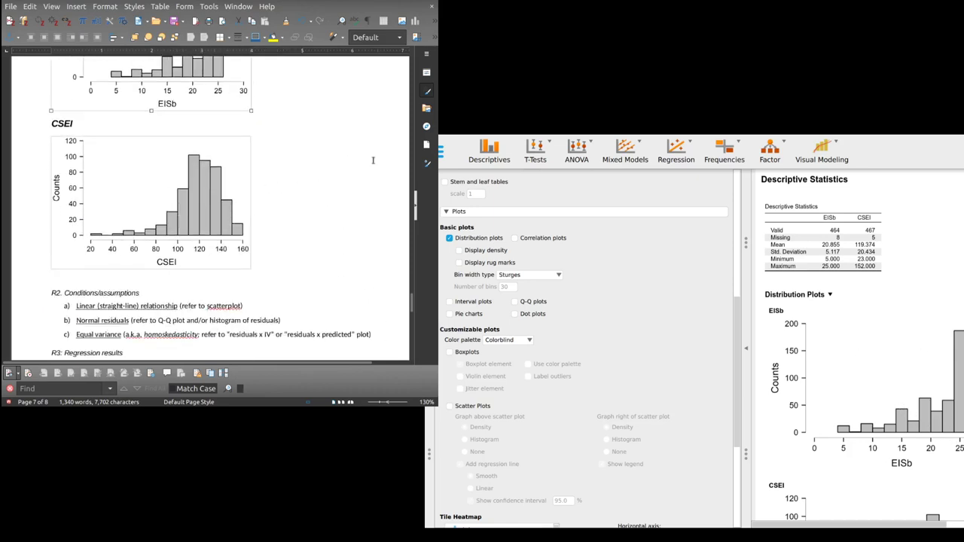
scroll(373, 160, up, 4)
key(Escape)
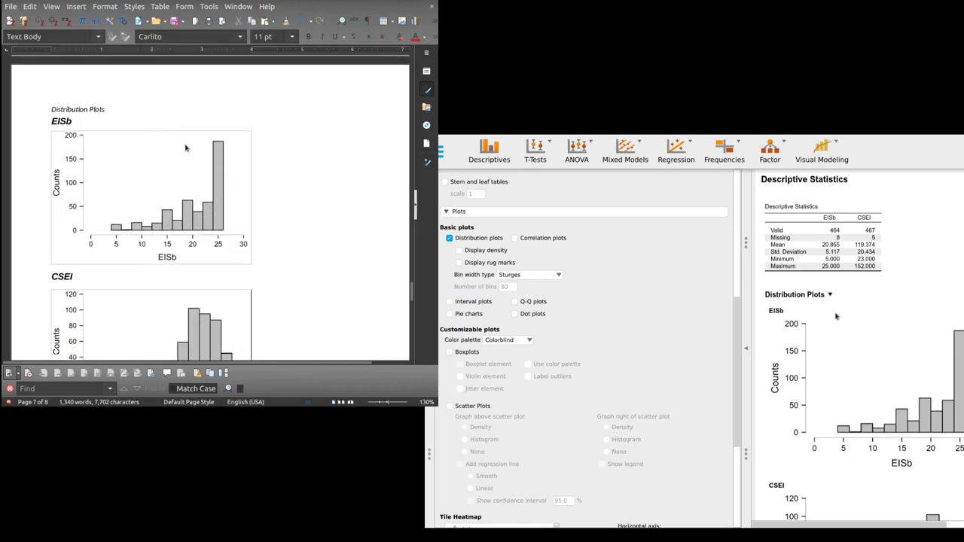
Step: Return the caret to the text after the linear relationship line
scroll(323, 230, down, 2)
scroll(226, 189, up, 2)
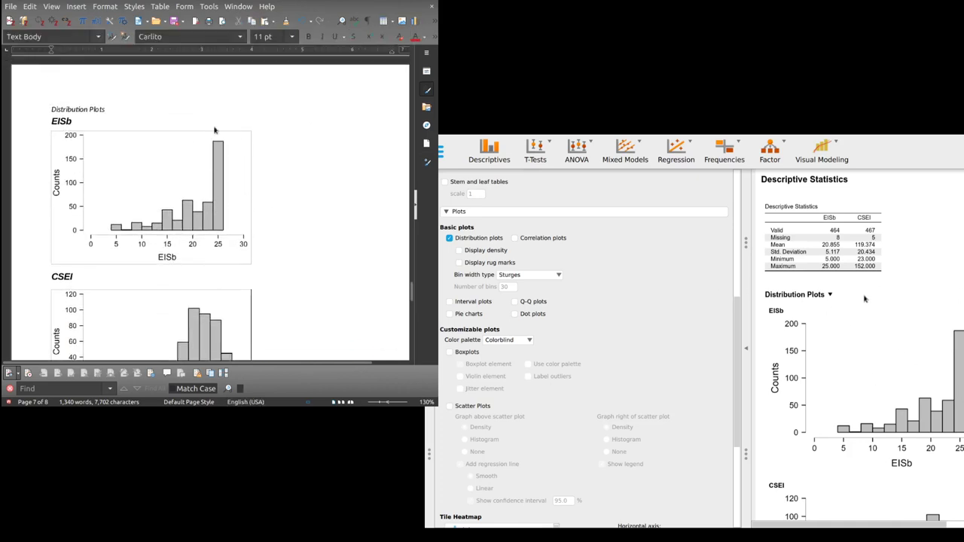
scroll(232, 181, down, 3)
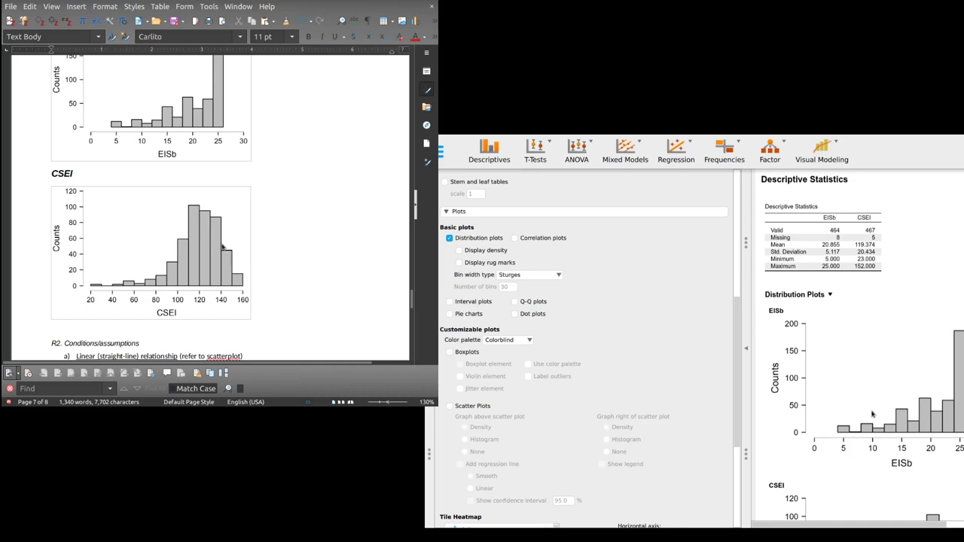
scroll(218, 231, up, 3)
scroll(218, 231, down, 3)
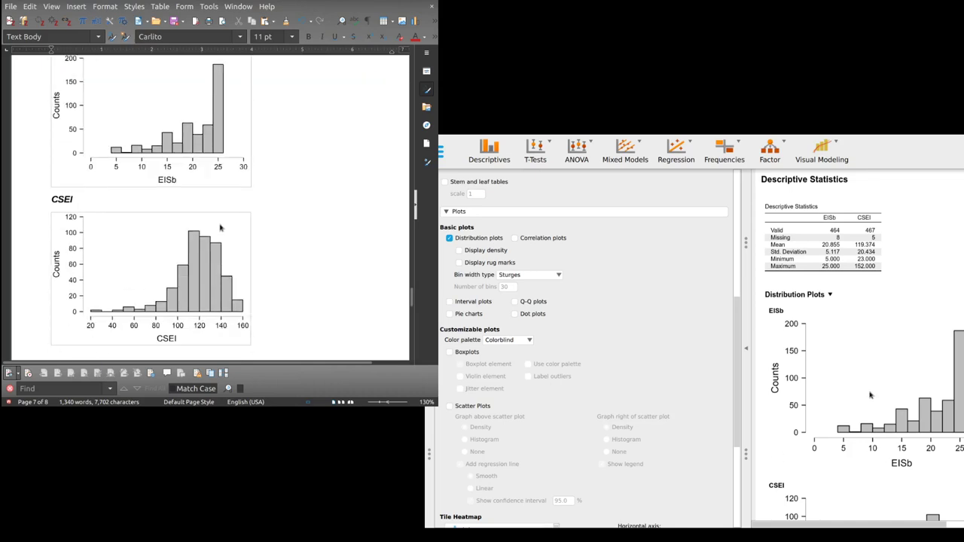
scroll(271, 167, down, 9)
scroll(271, 167, up, 3)
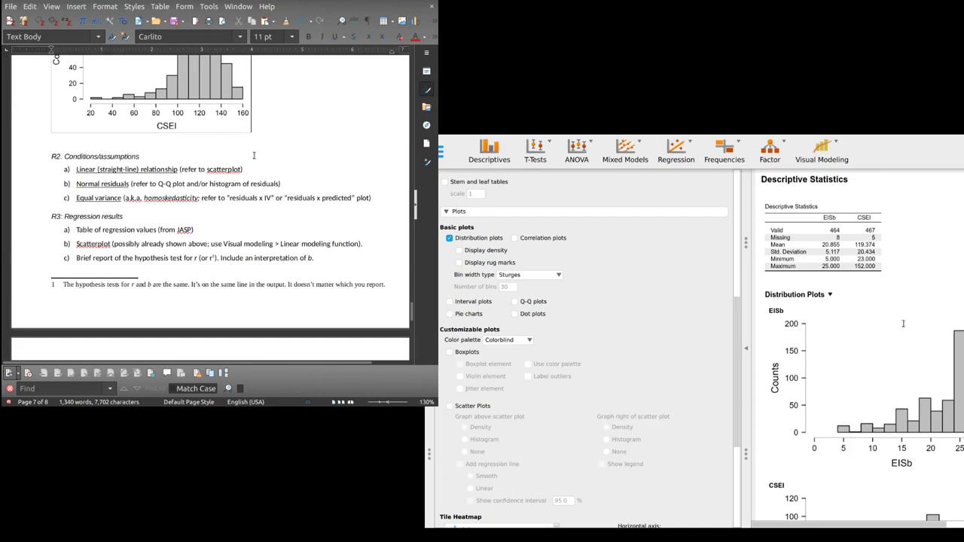
click(265, 167)
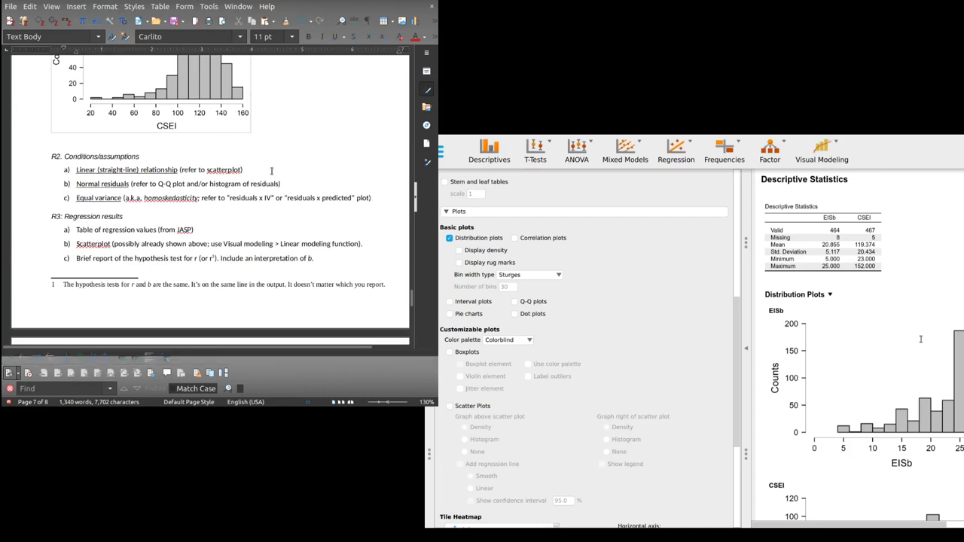
scroll(272, 171, up, 20)
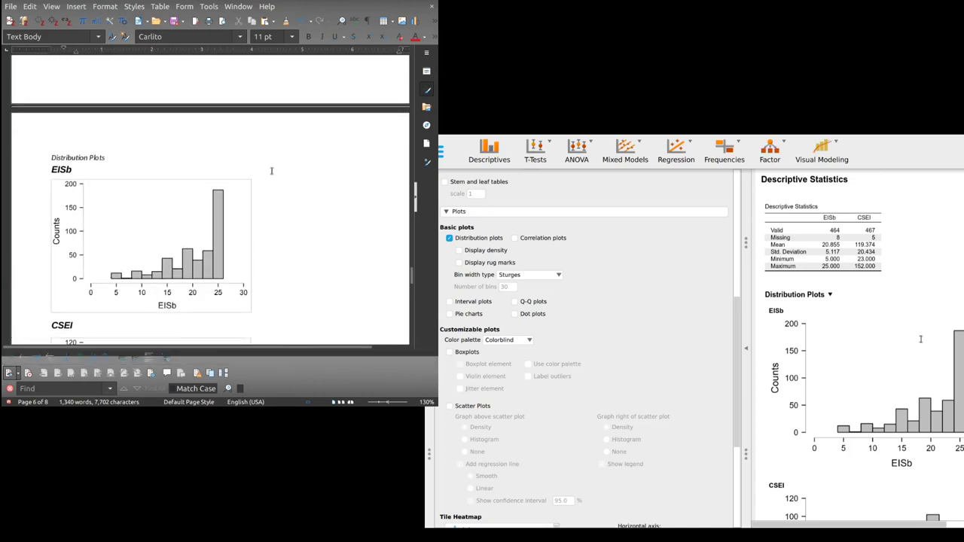
scroll(272, 170, down, 20)
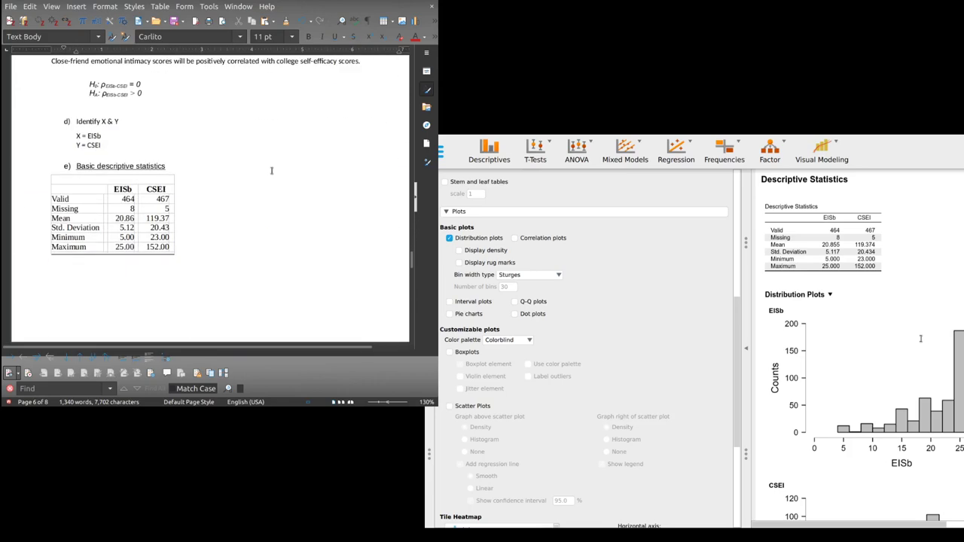
scroll(271, 171, up, 2)
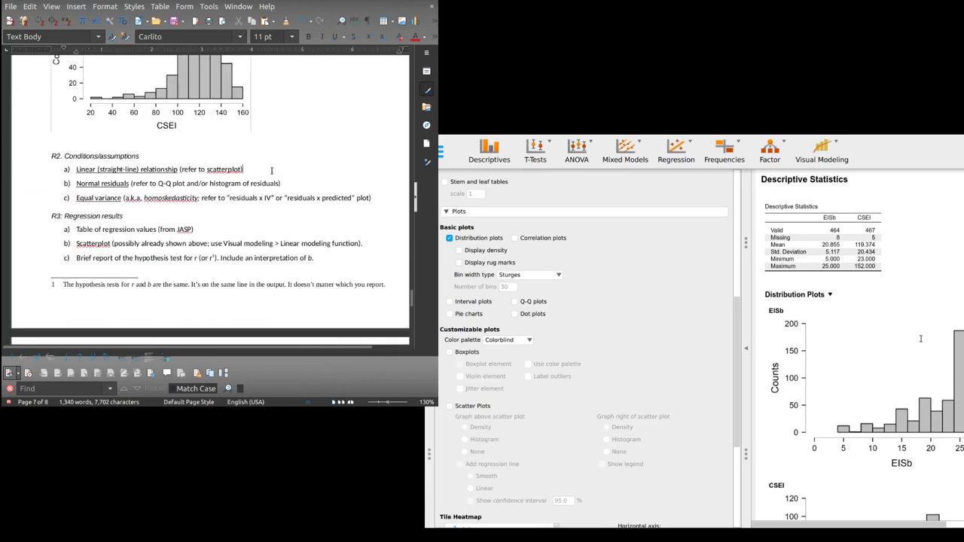
click(272, 171)
scroll(380, 236, up, 1)
scroll(379, 235, down, 2)
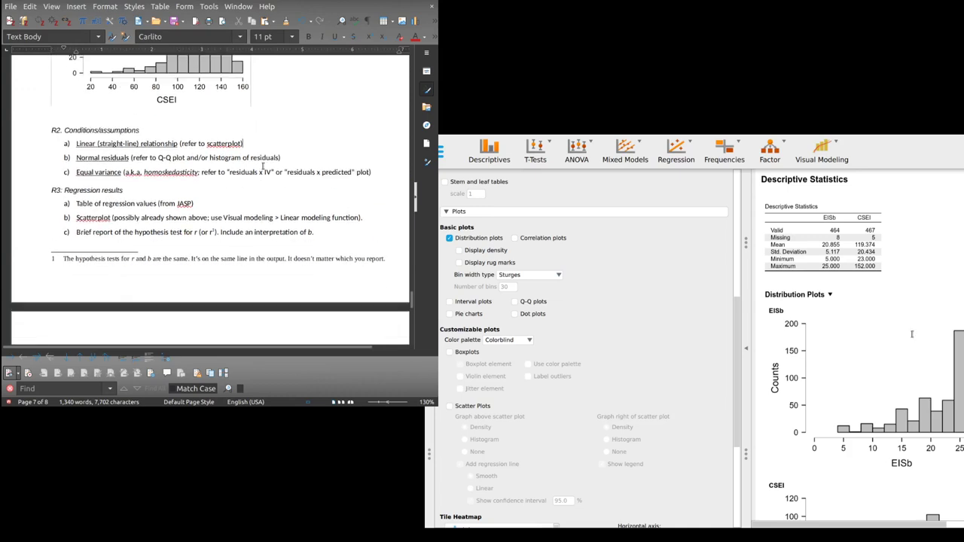
Step: Add a 'Scatterplot' label line below the CSEI histogram
click(89, 114)
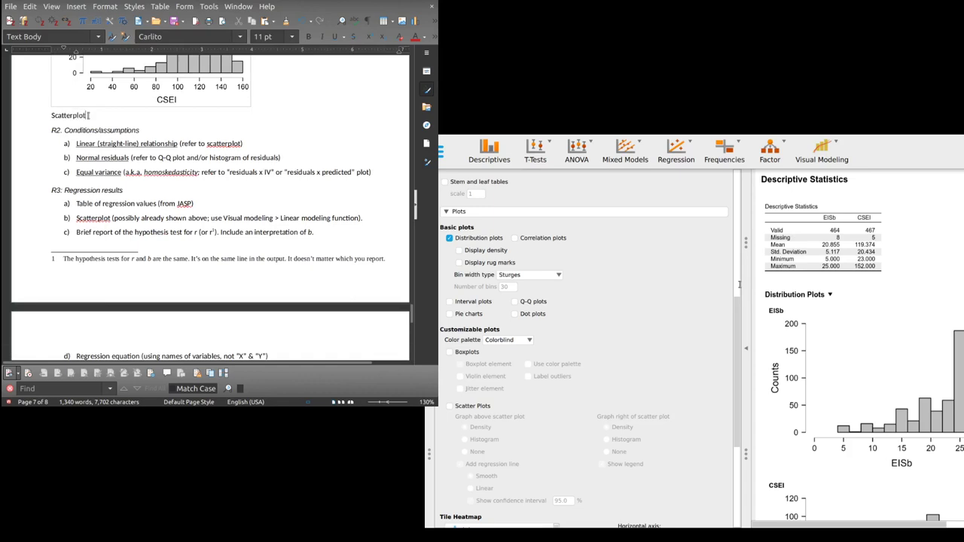
text(Scatterplot)
key(Return)
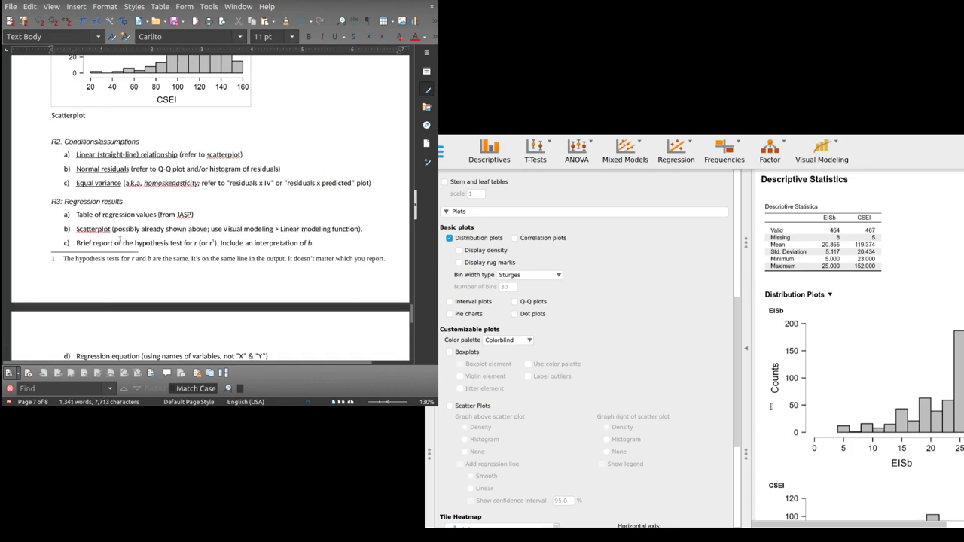
Step: Clone the italic caption formatting onto 'Scatterplot' and add a blank paragraph below
click(88, 202)
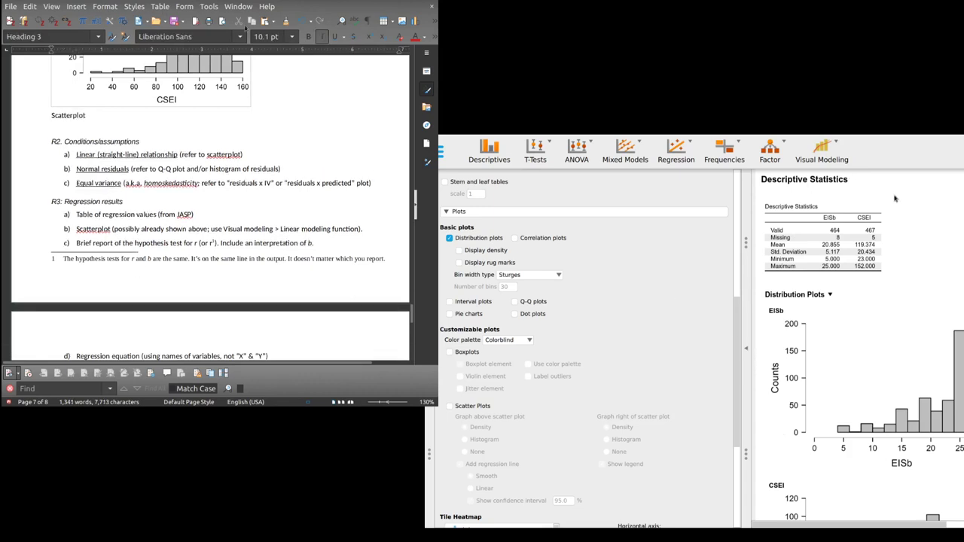
scroll(45, 117, up, 6)
scroll(68, 149, down, 4)
scroll(68, 149, down, 3)
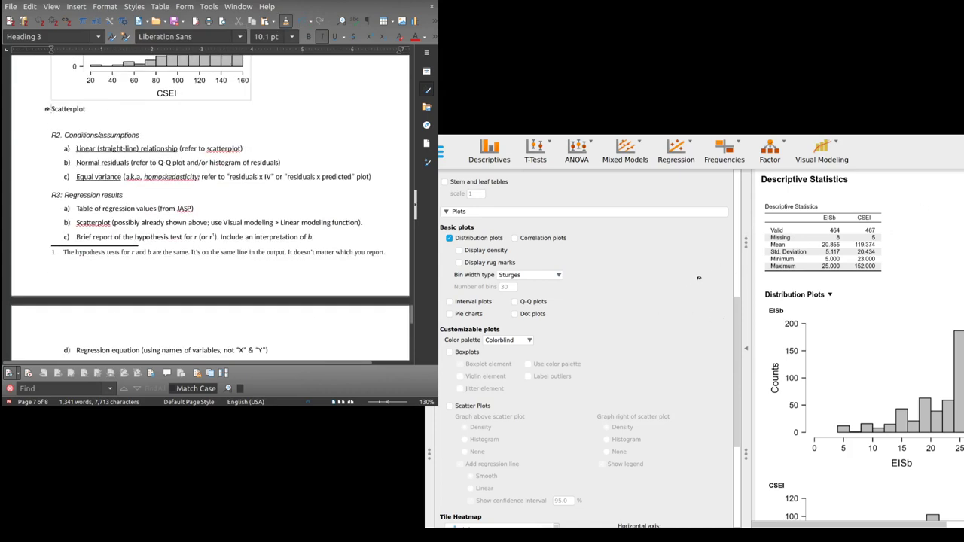
drag(51, 108, 122, 115)
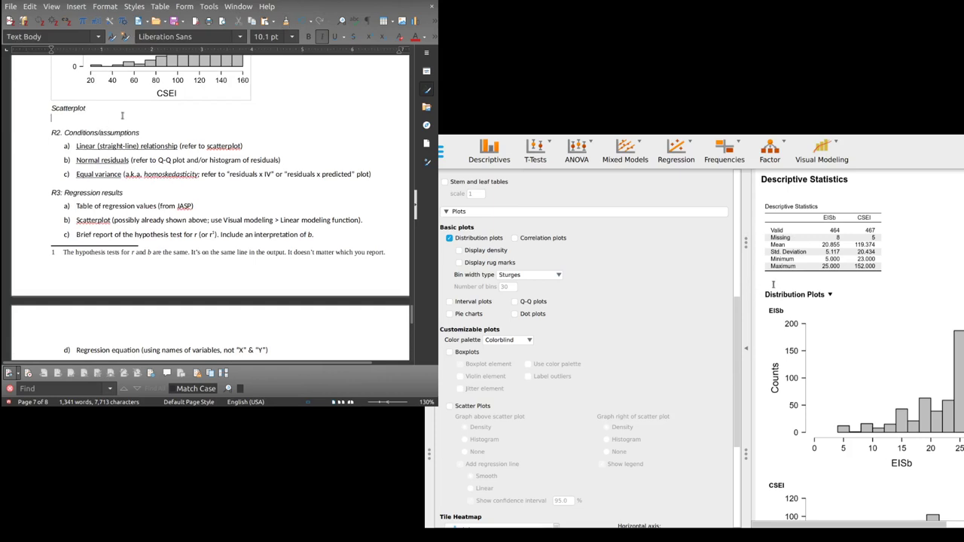
key(Return)
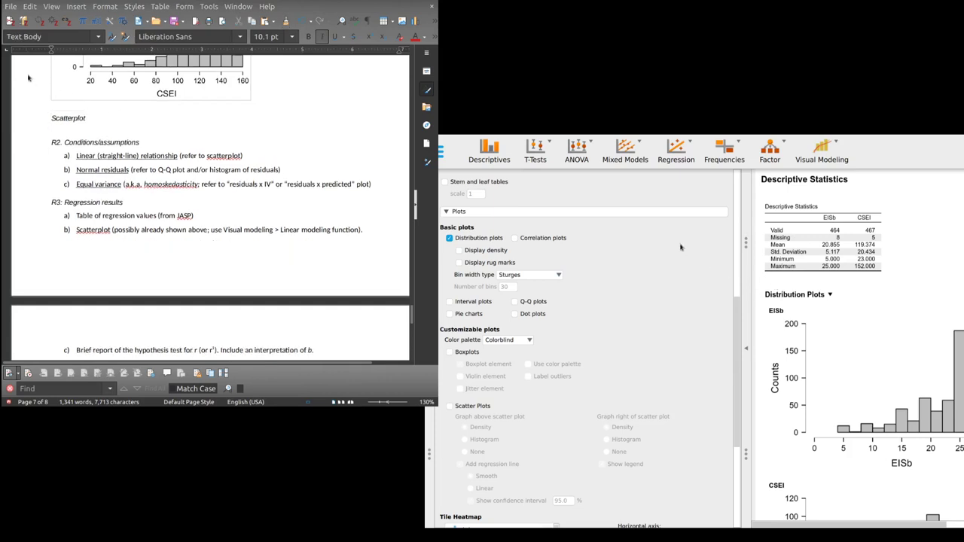
Step: Create a Linear Modeling analysis with EISb as independent and CSEI as dependent
click(843, 144)
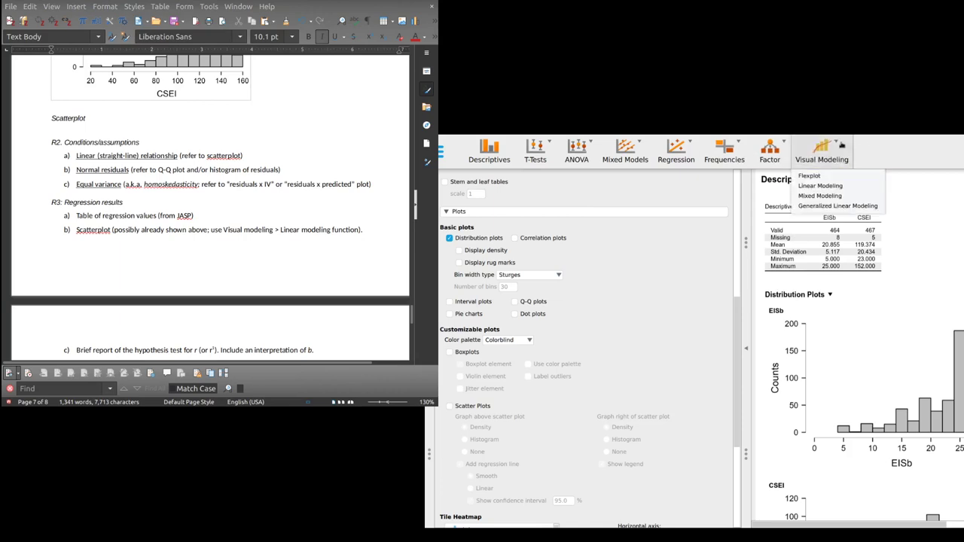
click(828, 187)
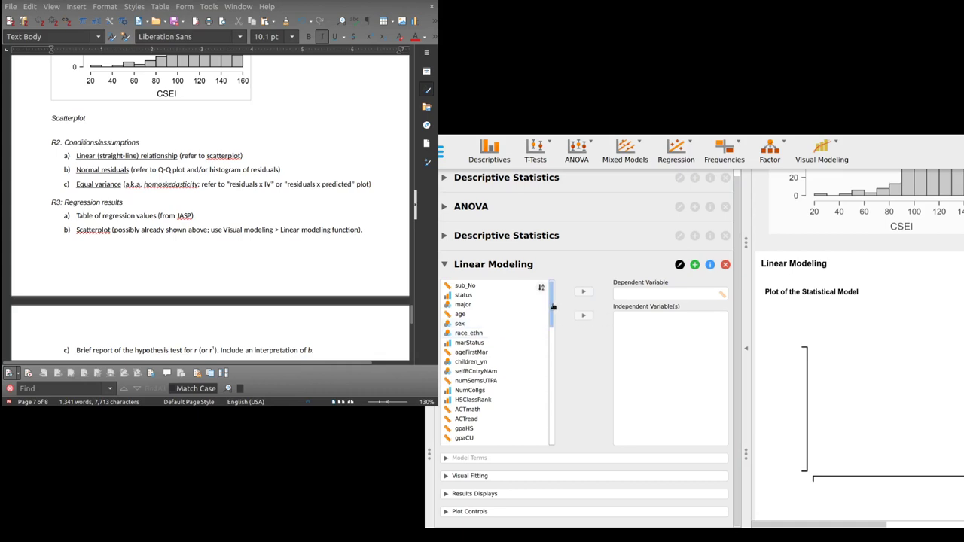
drag(553, 306, 555, 452)
click(471, 336)
click(577, 314)
drag(551, 399, 549, 373)
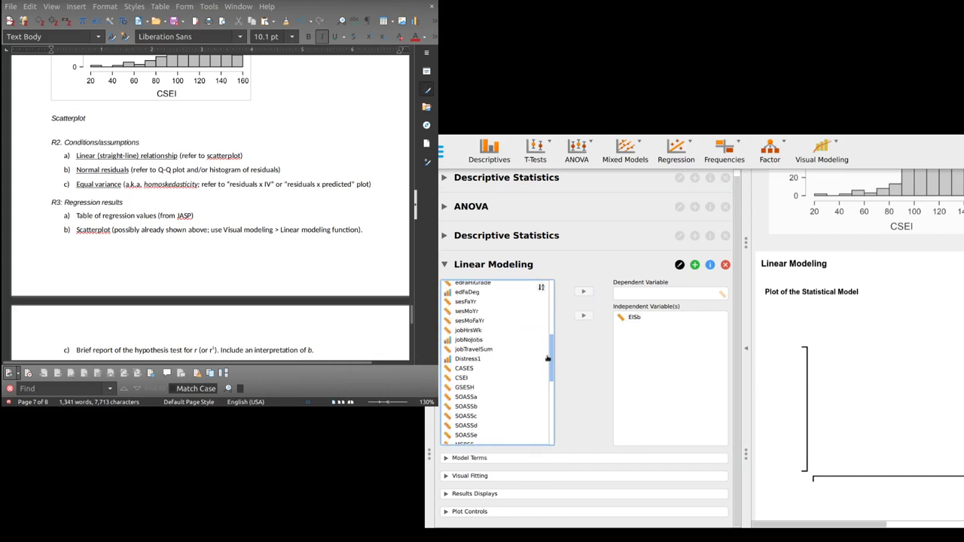
click(481, 377)
click(583, 291)
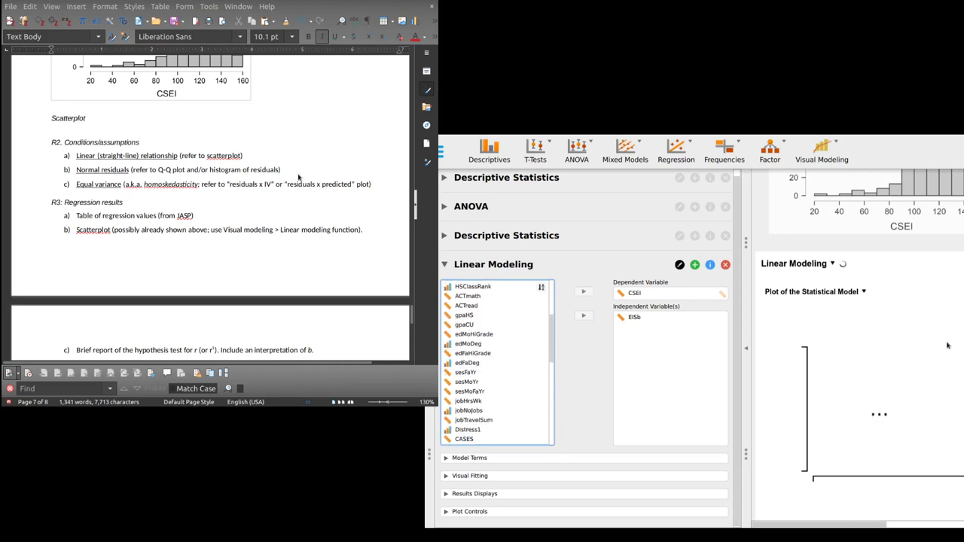
Step: Hide the options, resize the model plot, and copy the scatterplot
click(746, 348)
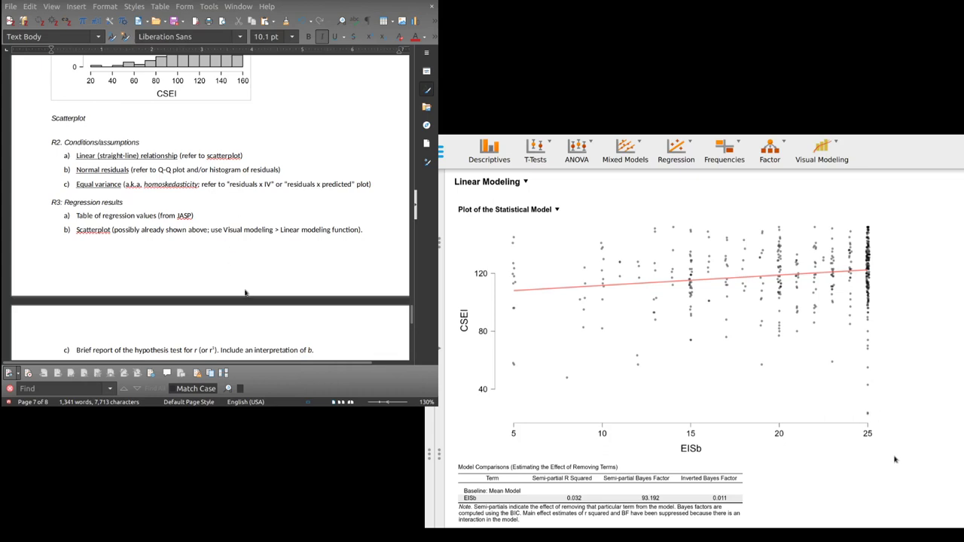
mouse_move(895, 464)
mouse_down()
mouse_move(885, 455)
mouse_move(850, 486)
mouse_move(822, 475)
mouse_move(853, 487)
mouse_move(899, 463)
mouse_up()
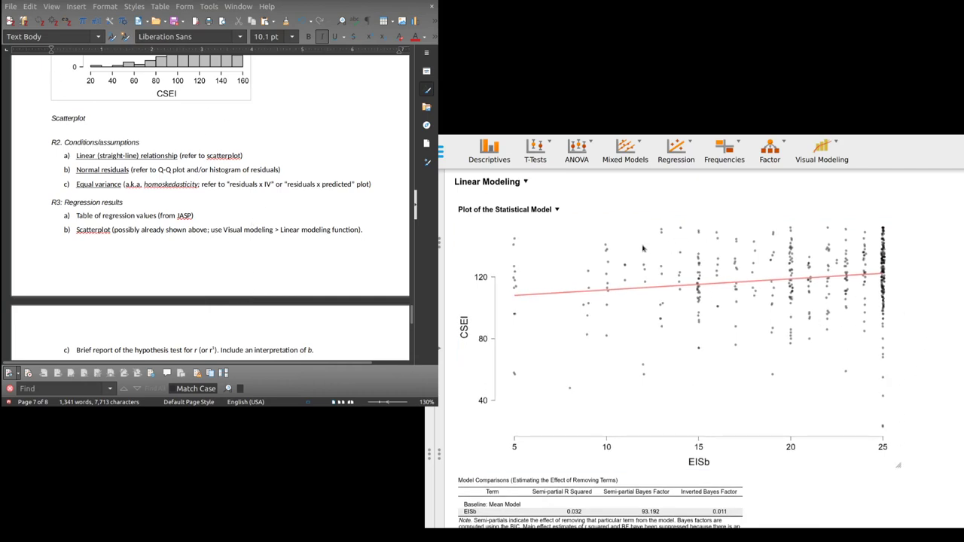
click(558, 209)
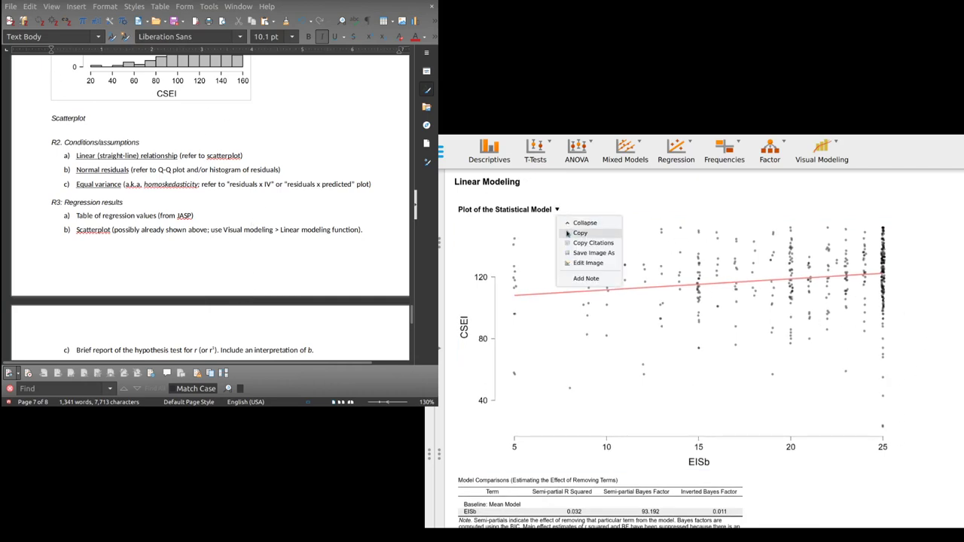
click(576, 233)
scroll(746, 429, down, 3)
scroll(617, 482, down, 1)
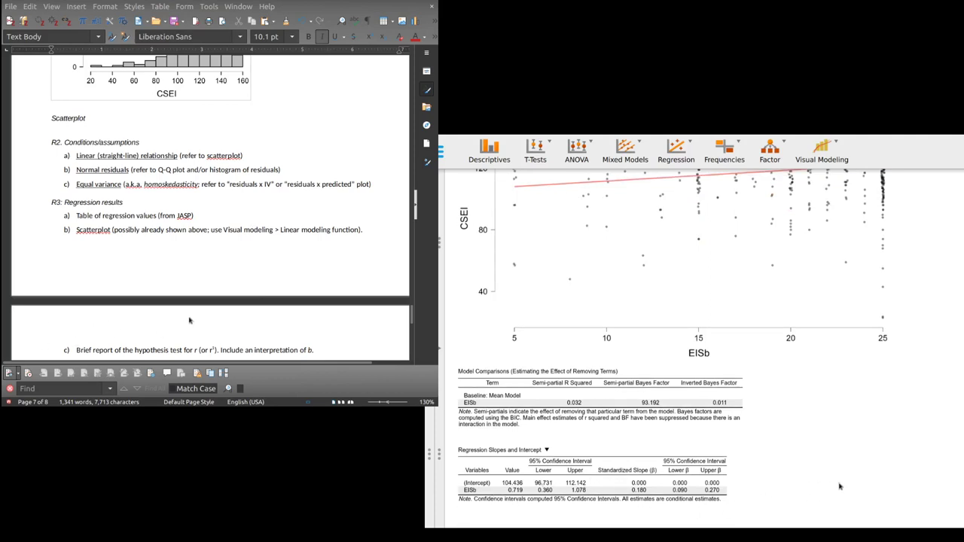
scroll(779, 384, up, 5)
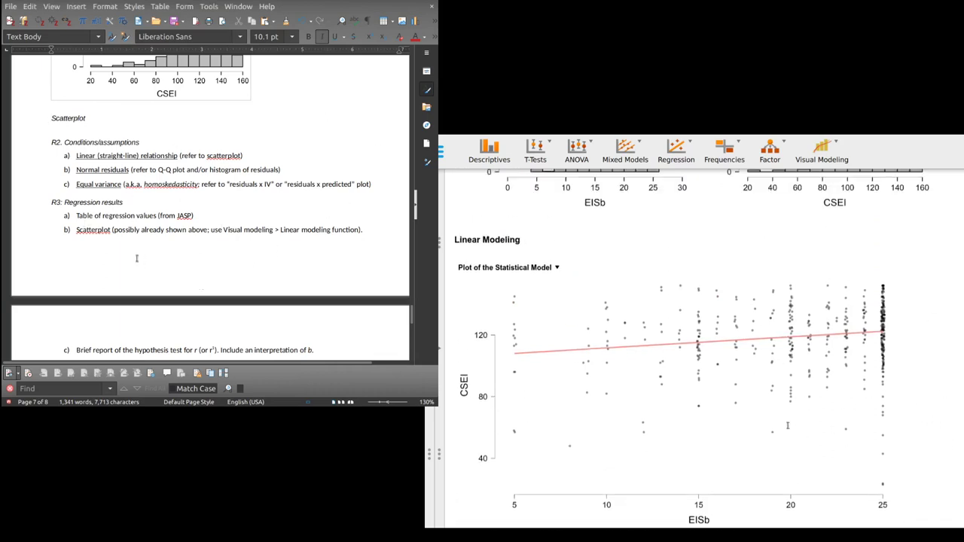
Step: Paste the CSEI-versus-EISb scatterplot on the empty line under the Scatterplot caption
scroll(126, 224, up, 1)
click(73, 177)
key(ctrl+v)
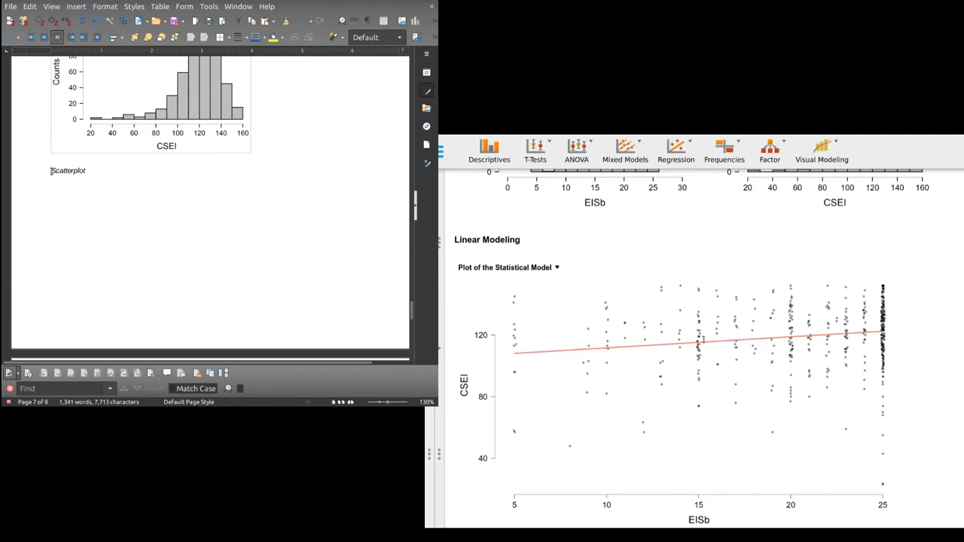
click(48, 167)
scroll(141, 191, down, 4)
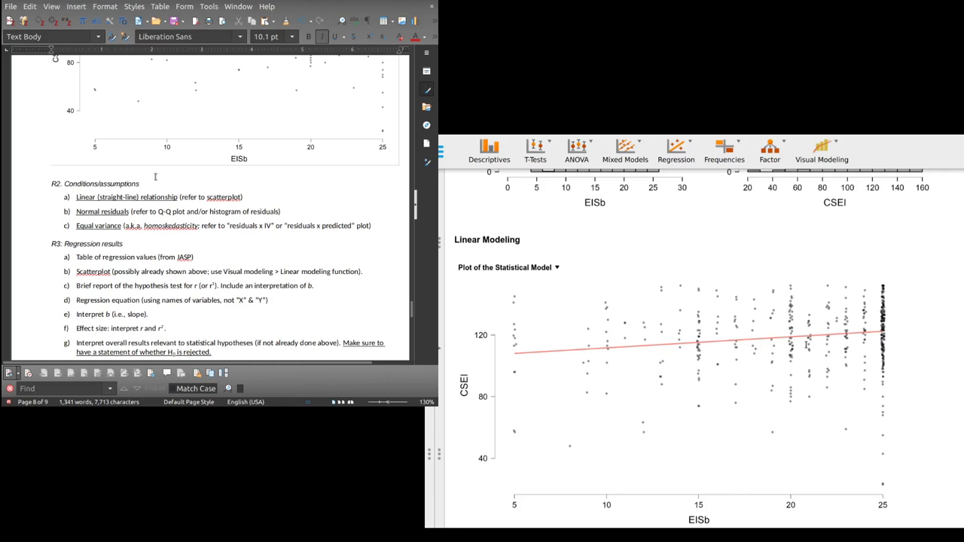
scroll(155, 177, down, 2)
scroll(171, 183, up, 5)
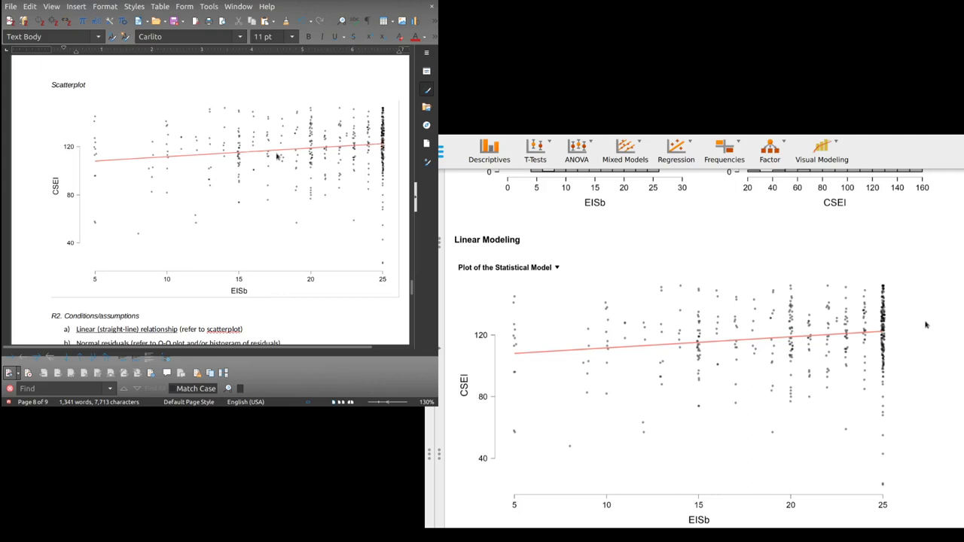
scroll(279, 209, down, 3)
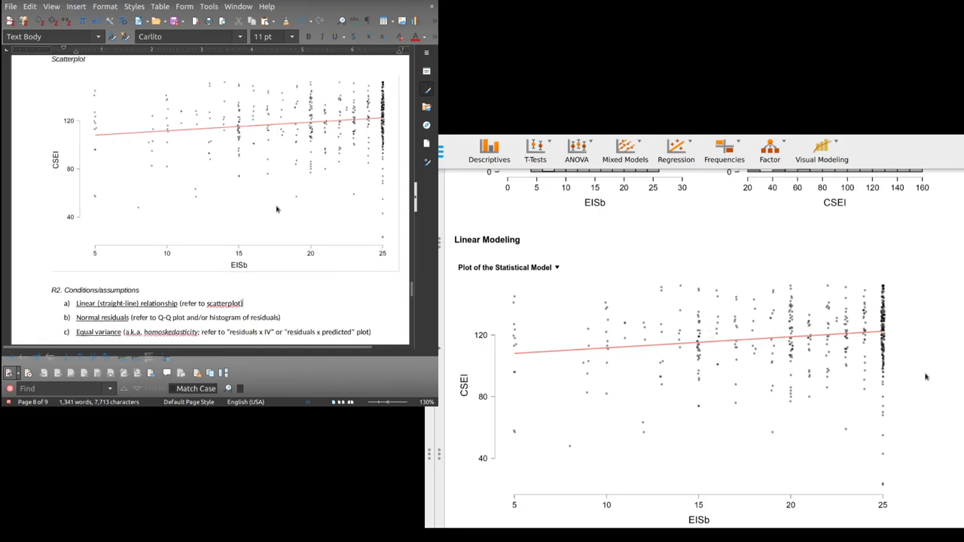
Step: Under item a), write 'The scatterplot does not clearly suggest a curvilinear relationship. This condition is met.'
key(Return)
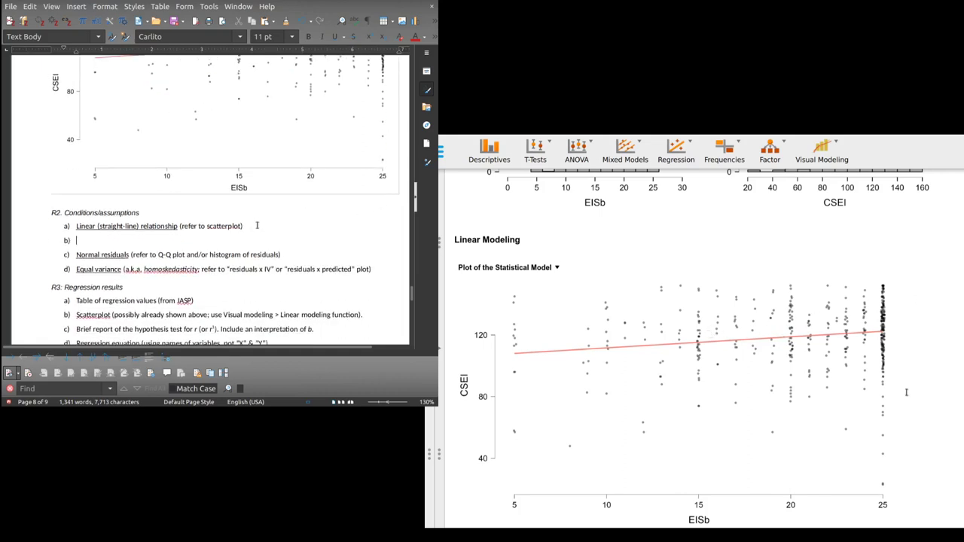
key(BackSpace)
text(The scatterplot does not clearly su)
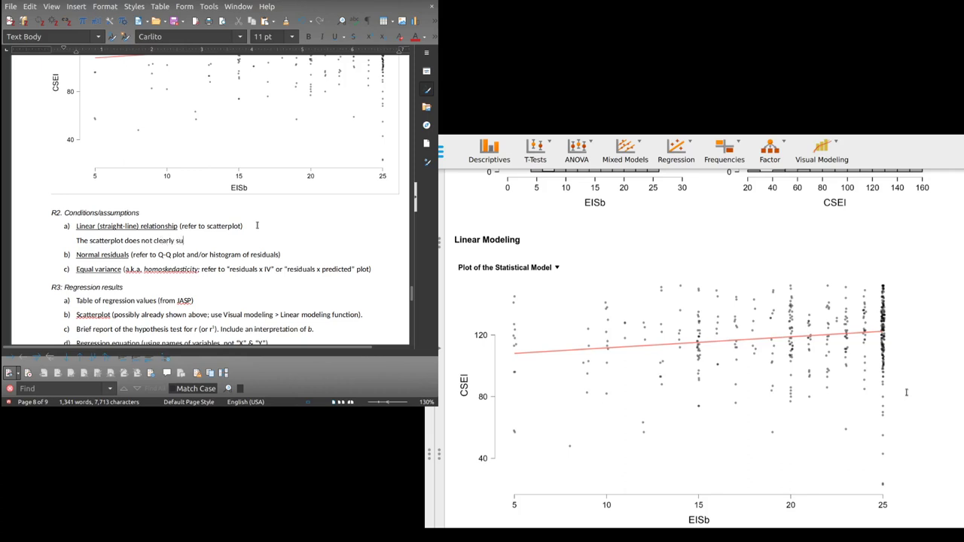
text(gges)
text(t a curvilinear relationship. T)
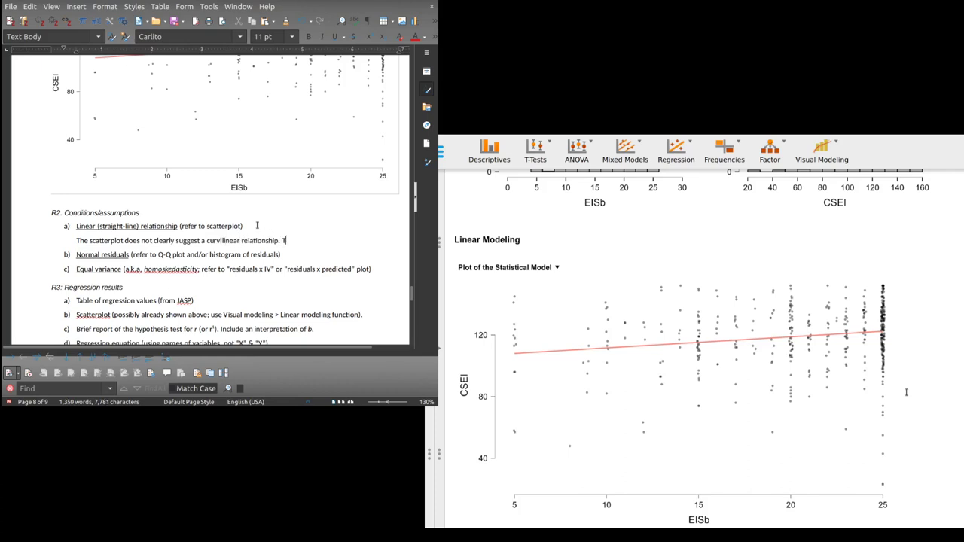
text(his condition is met.)
key(Return)
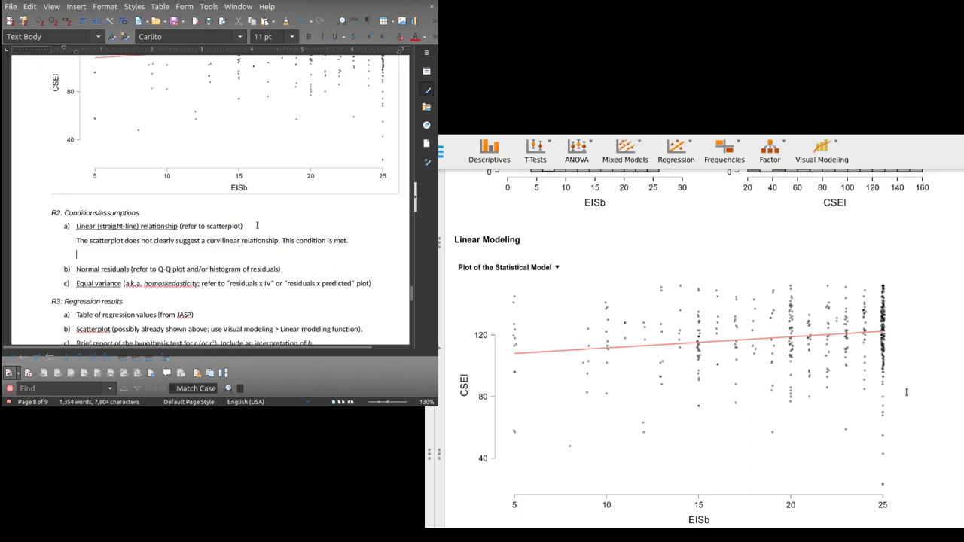
key(Return)
key(Return)
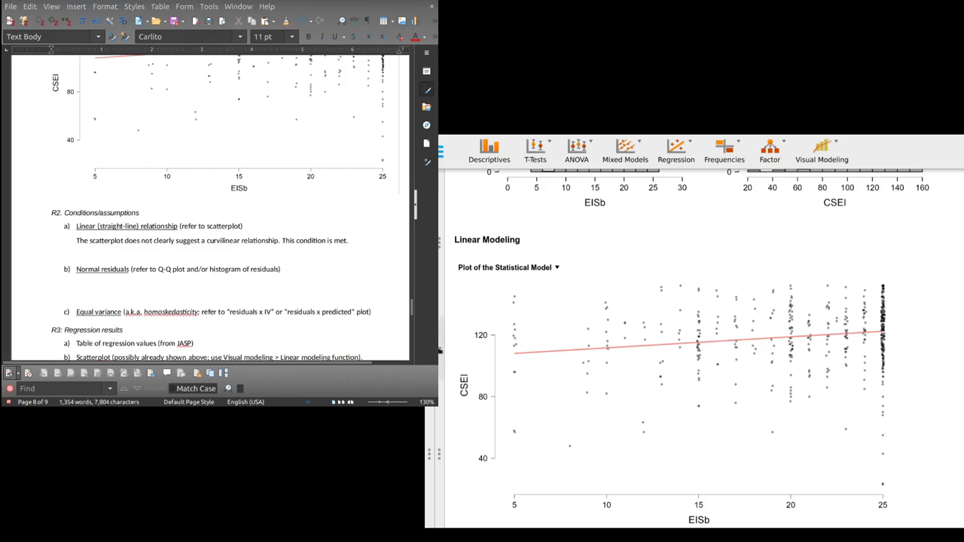
click(442, 361)
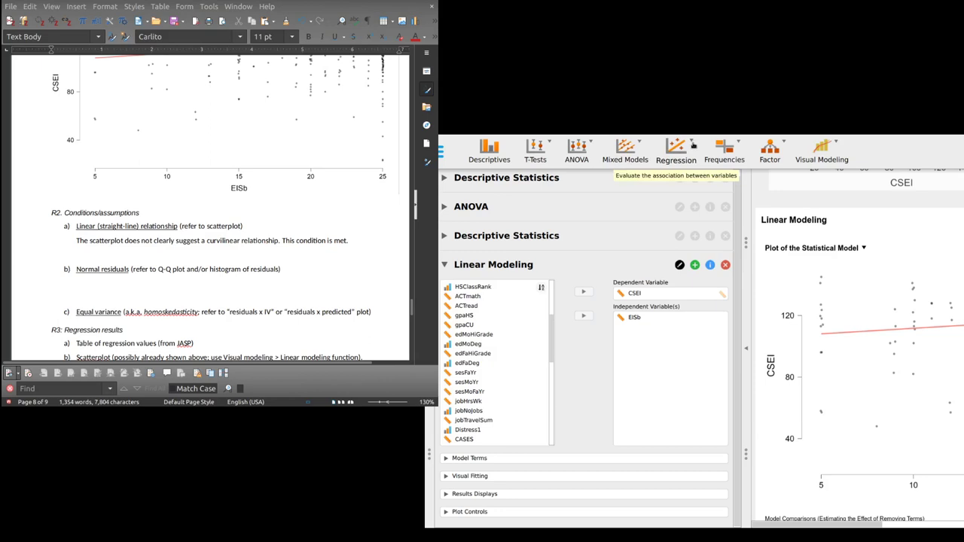
Step: Start a linear regression with CSEI as dependent and EISb as covariate
click(693, 145)
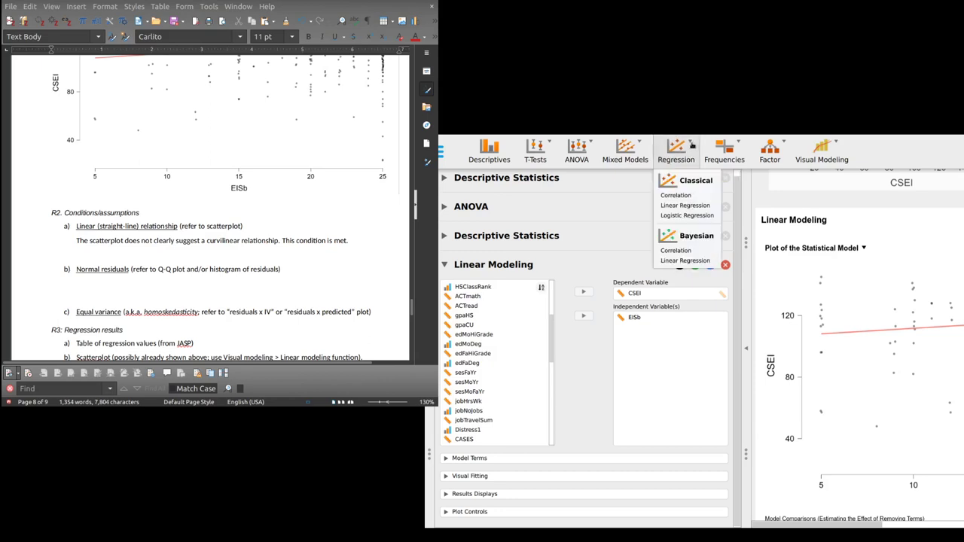
click(681, 206)
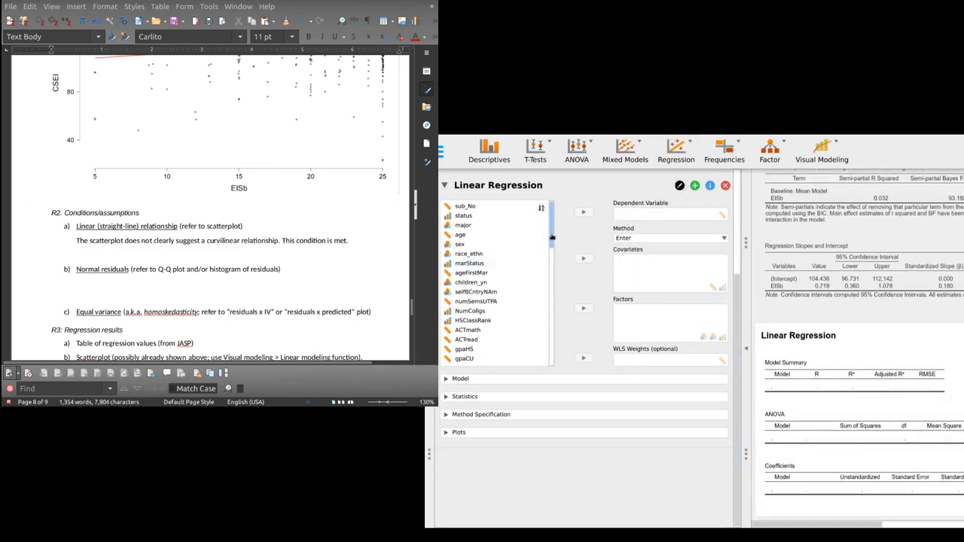
scroll(513, 354, down, 10)
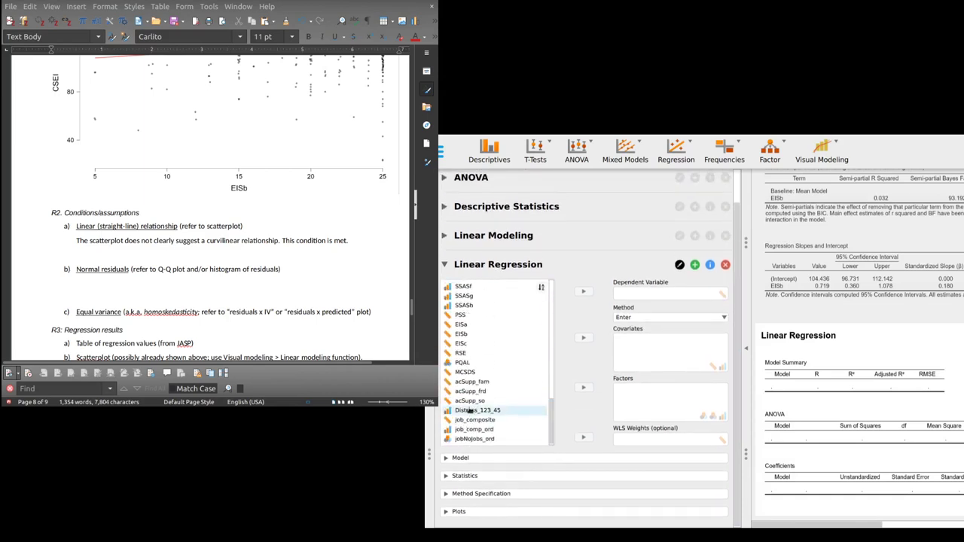
click(461, 334)
click(584, 339)
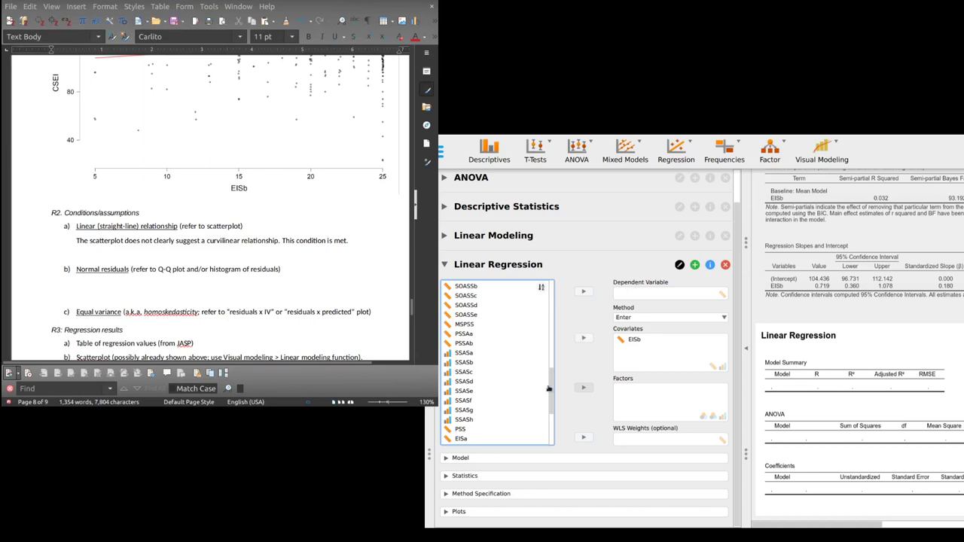
scroll(551, 385, up, 1)
scroll(551, 384, up, 5)
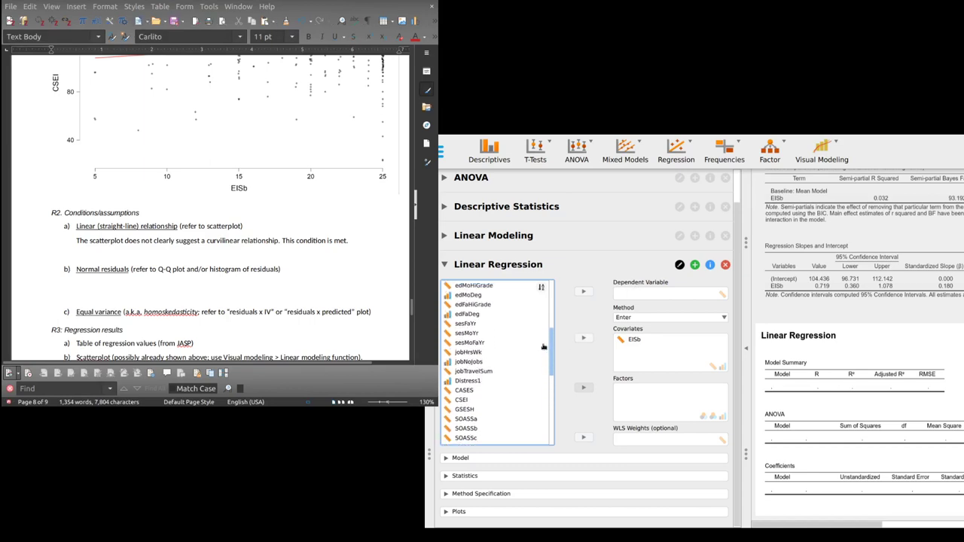
click(461, 399)
click(584, 291)
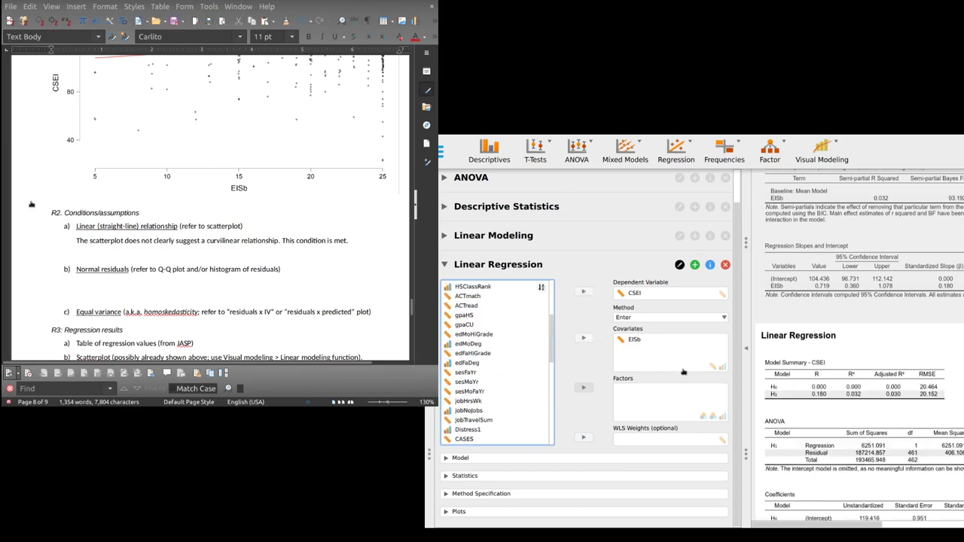
Step: Add a standardized residuals histogram and copy it
scroll(921, 357, down, 1)
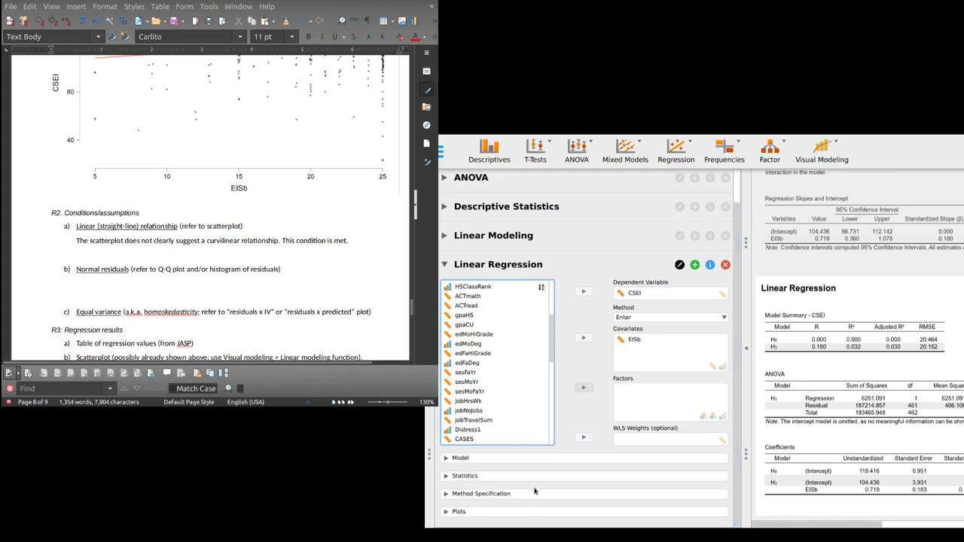
click(444, 513)
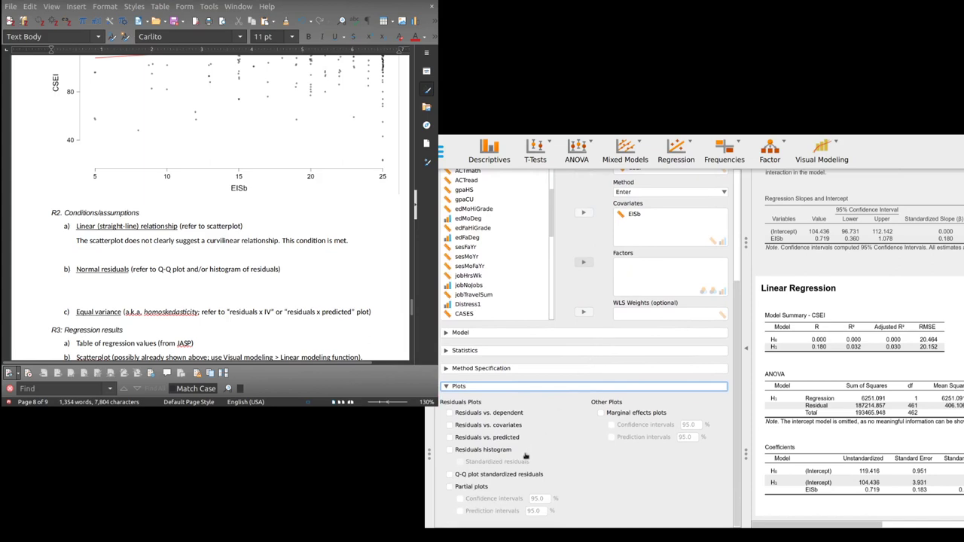
click(450, 449)
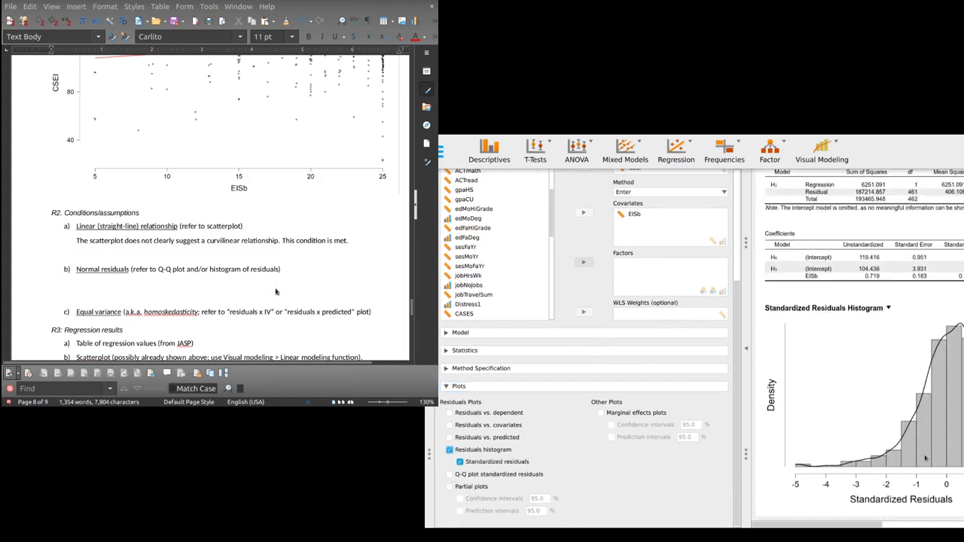
scroll(874, 520, right, 1)
click(890, 309)
click(893, 322)
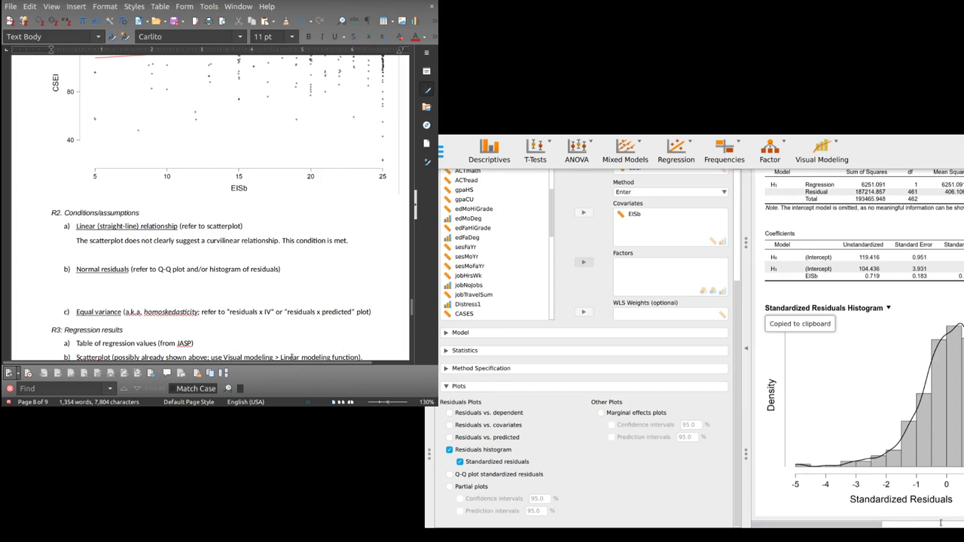
Step: Paste the residuals histogram into the report and shrink it
key(ctrl+v)
drag(399, 337, 213, 162)
scroll(207, 260, up, 10)
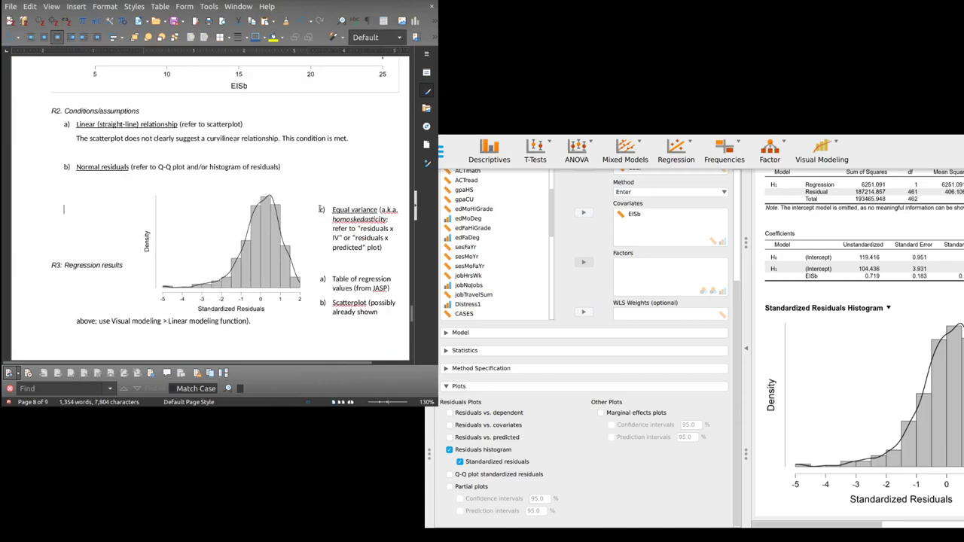
click(323, 213)
Step: Move the histogram under item b) Normal residuals, pushing R3 and Equal variance below
click(51, 260)
key(Return)
key(Return)
key(Return)
key(Return)
key(Return)
key(Return)
key(Return)
key(Return)
key(Return)
key(Return)
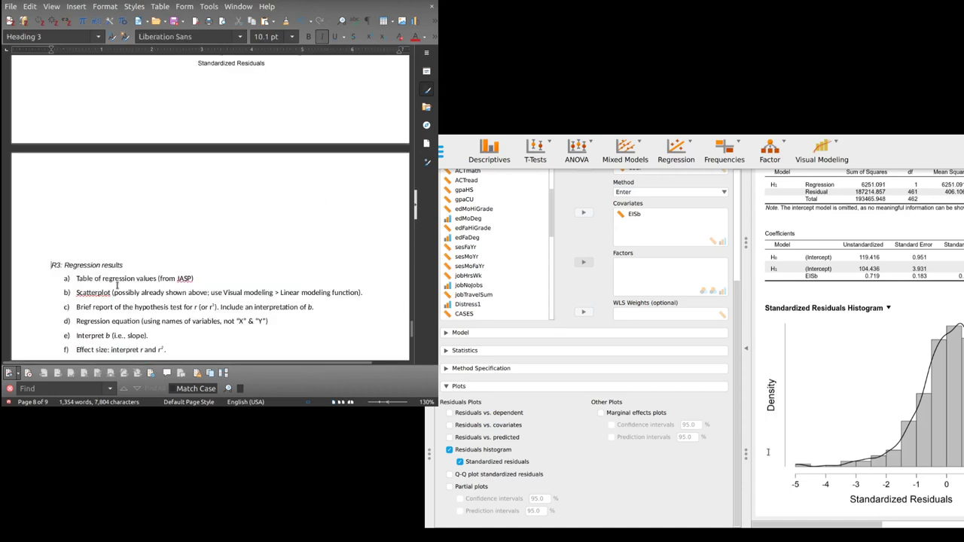
scroll(116, 285, up, 5)
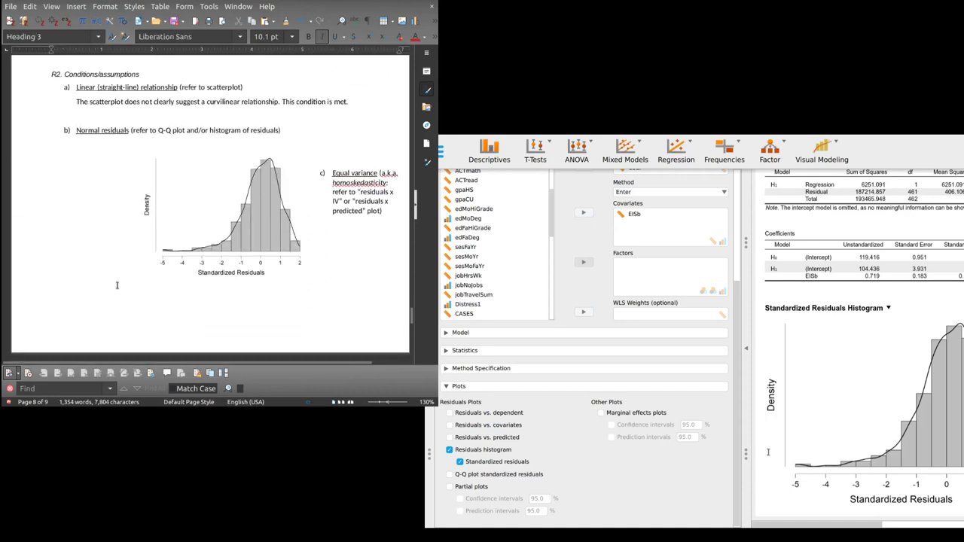
click(317, 176)
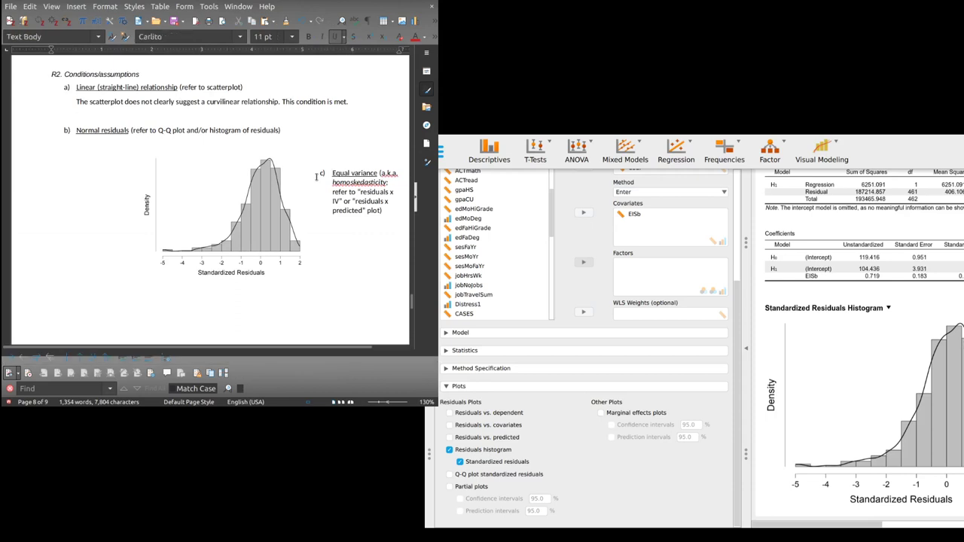
key(Return)
key(Return)
key(Return)
key(Return)
key(Return)
key(Return)
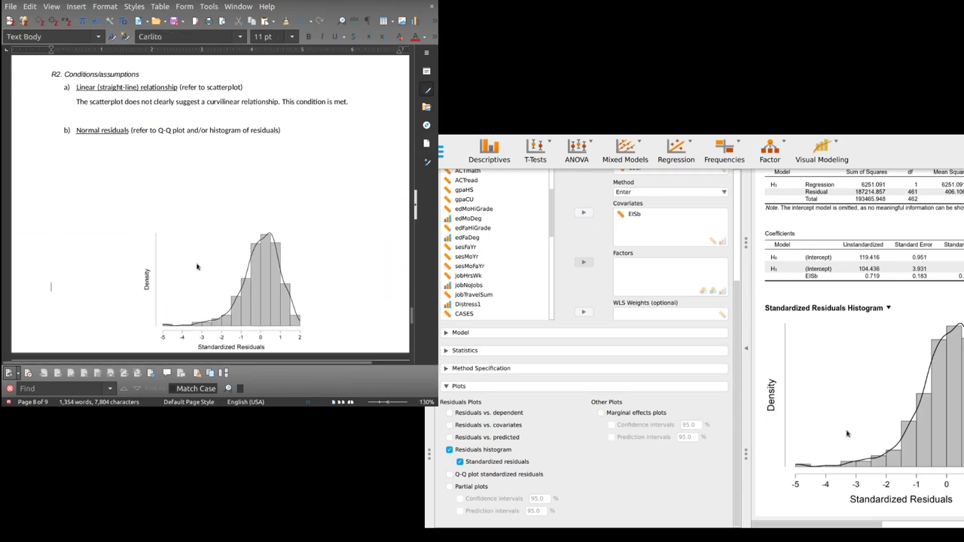
drag(201, 275, 128, 191)
click(73, 276)
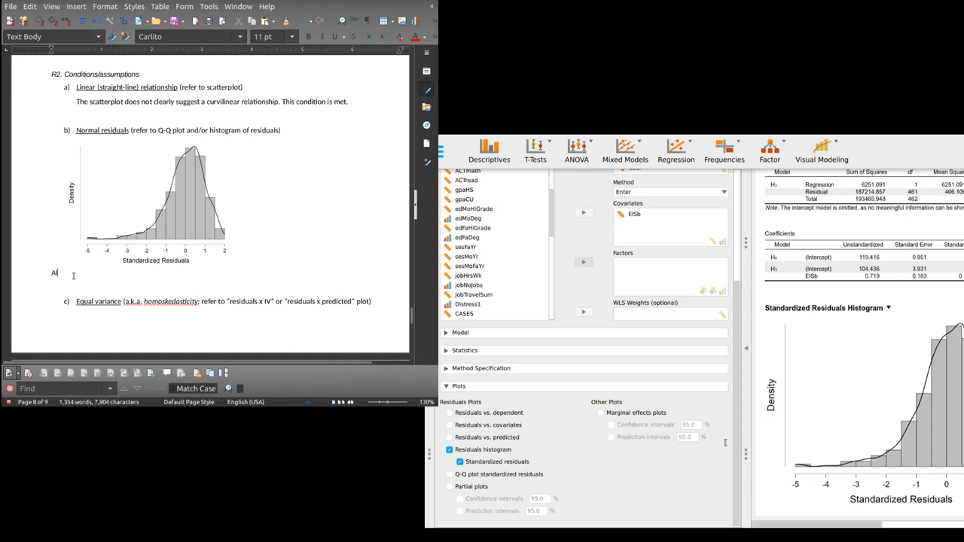
Step: Write that the negatively skewed residuals don't look extreme, so the normality condition is met
text(Although the residuals are negatively)
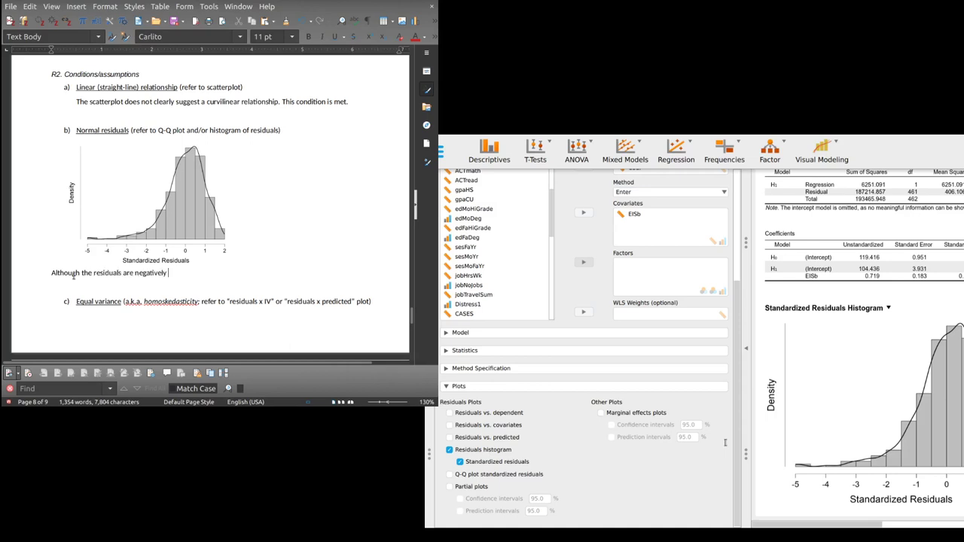
text( skjewed to a moderate degree, this do)
text(es not look)
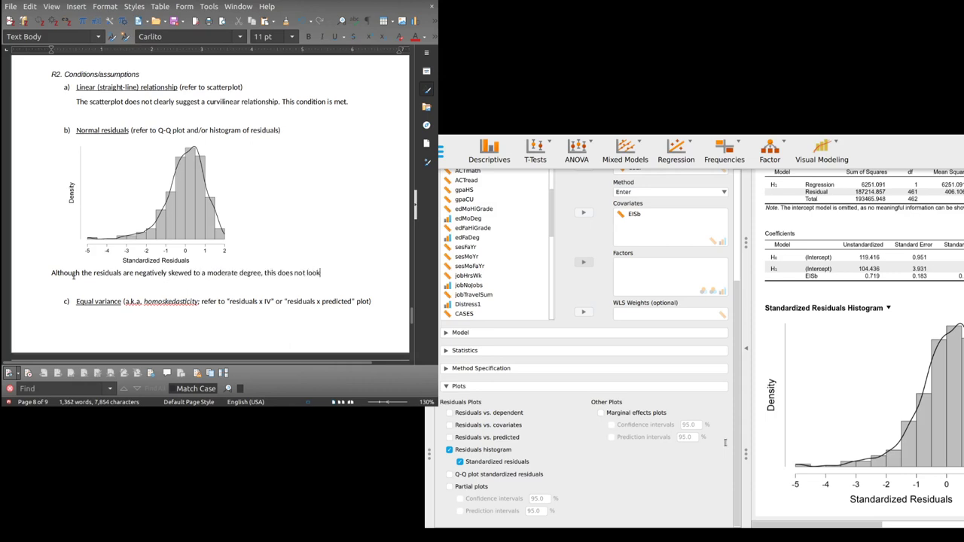
text( extreme. I will consi)
text(der this)
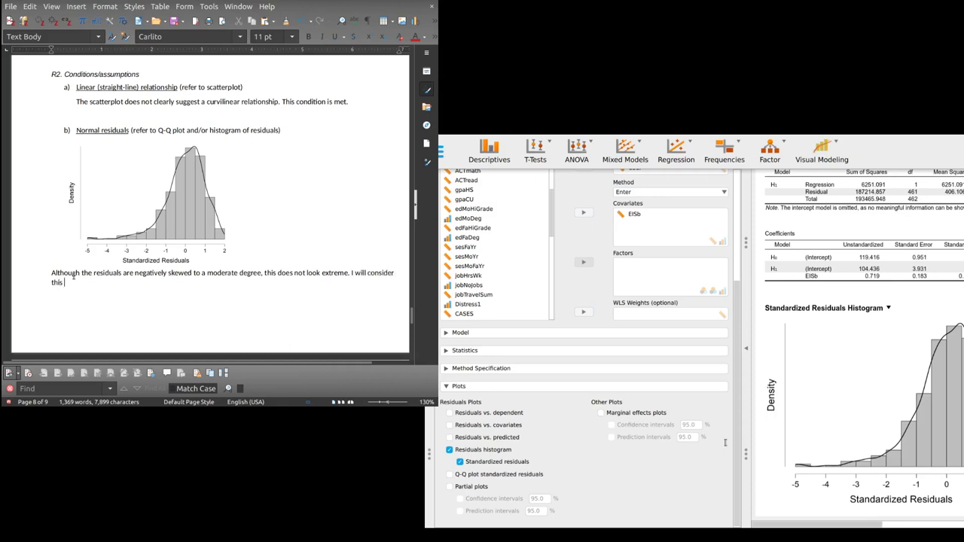
text( condition met.)
Step: Try pulling the Equal variance item up, undo it, and go to the line below that item
scroll(74, 276, down, 4)
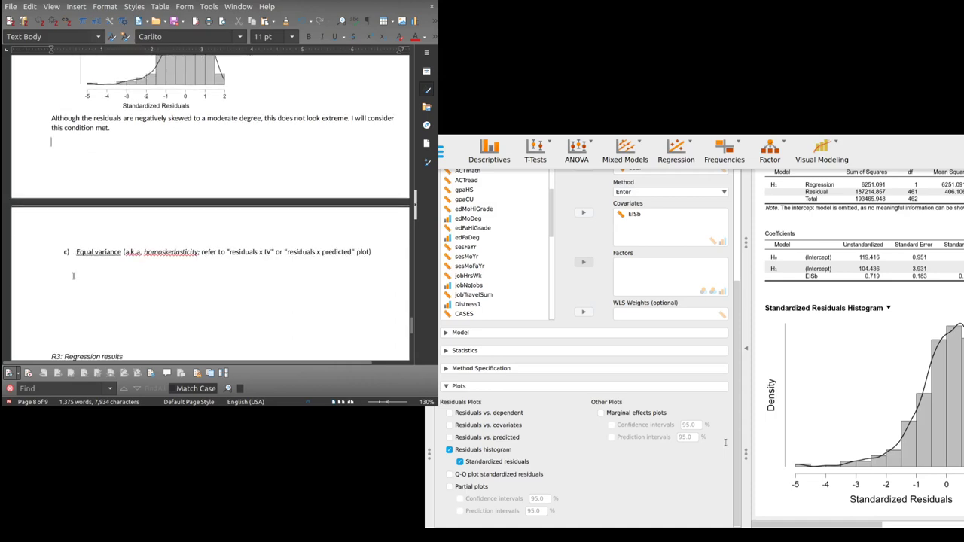
key(Delete)
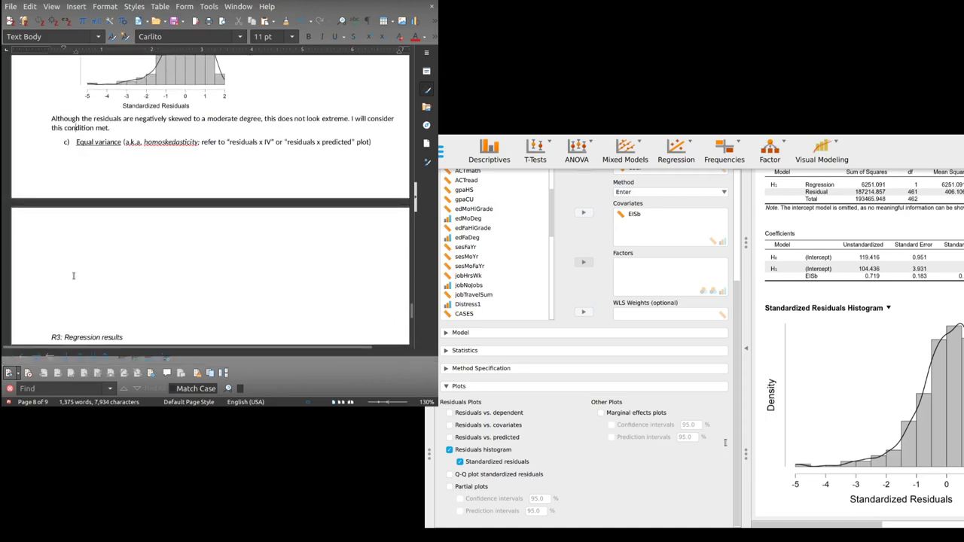
key(ctrl+z)
click(78, 269)
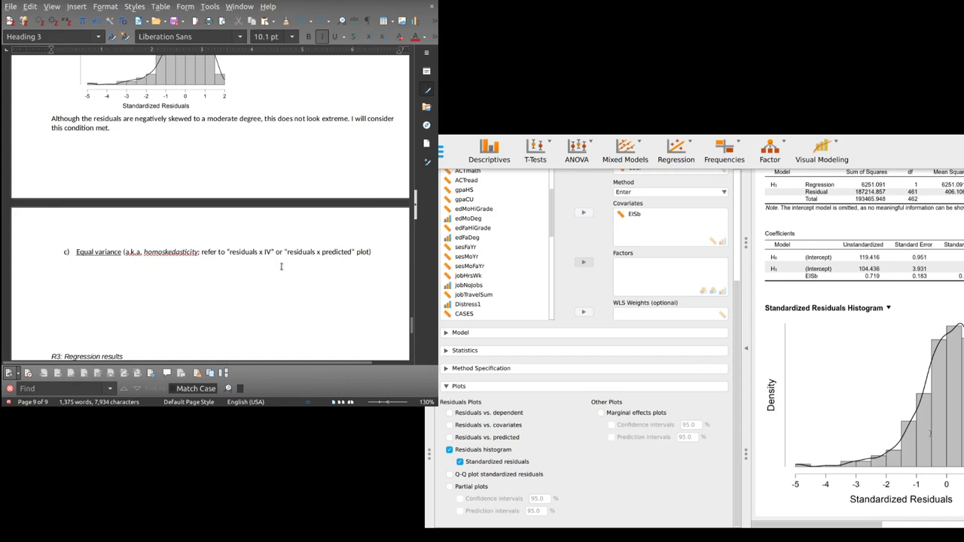
Step: Add a Residuals vs. EISb covariate plot to the JASP regression output
scroll(543, 419, up, 2)
scroll(543, 419, down, 2)
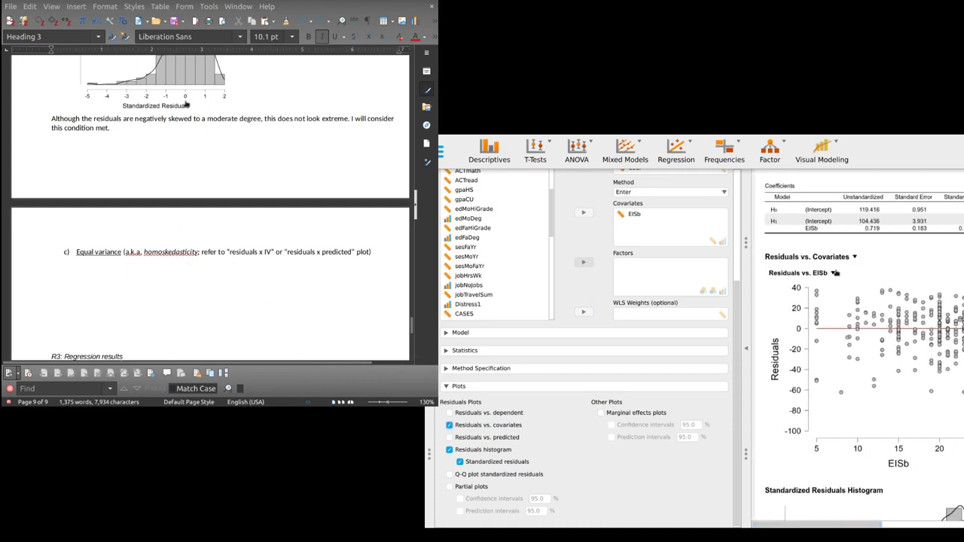
click(833, 273)
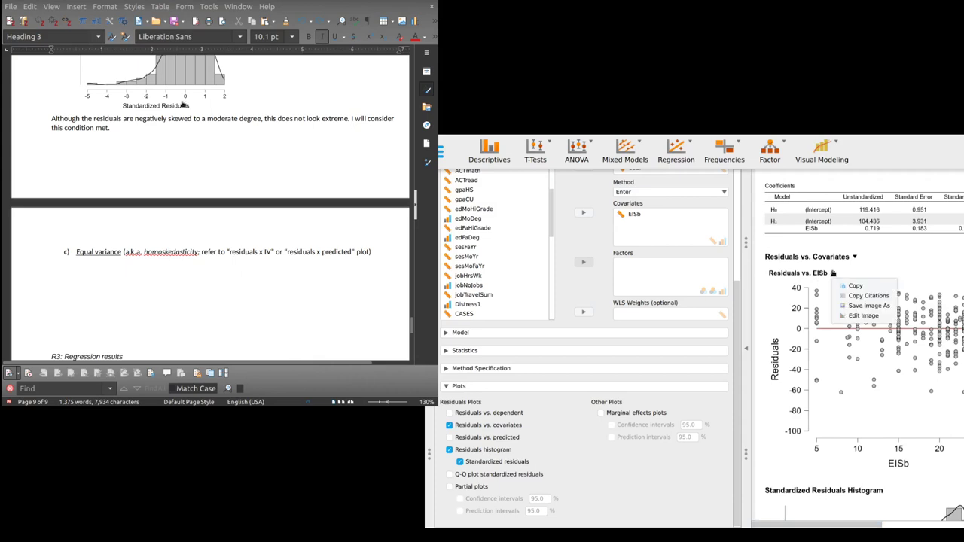
Step: Copy the Residuals vs. EISb plot from JASP and paste it under item c), shrunk and moved left
click(854, 286)
click(327, 269)
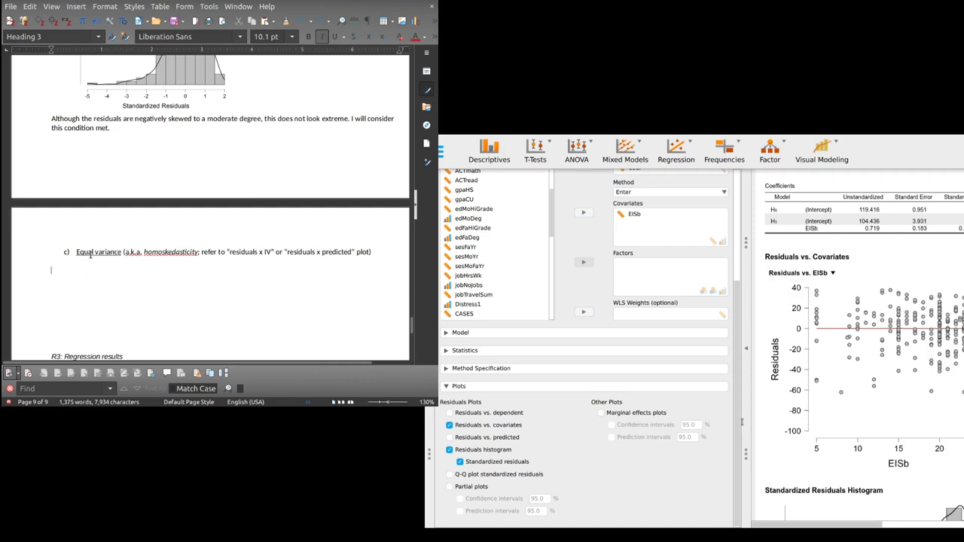
key(ctrl+v)
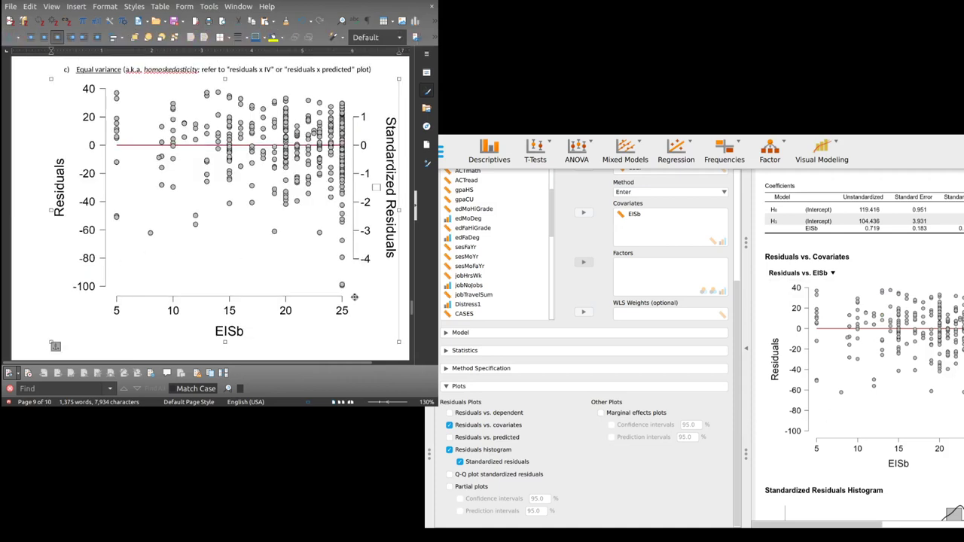
drag(398, 342, 313, 214)
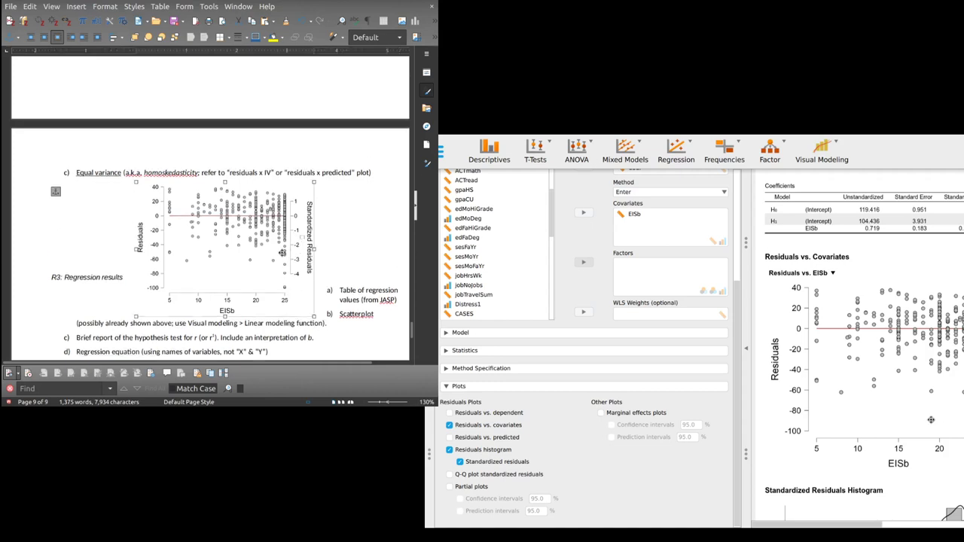
drag(199, 183, 123, 183)
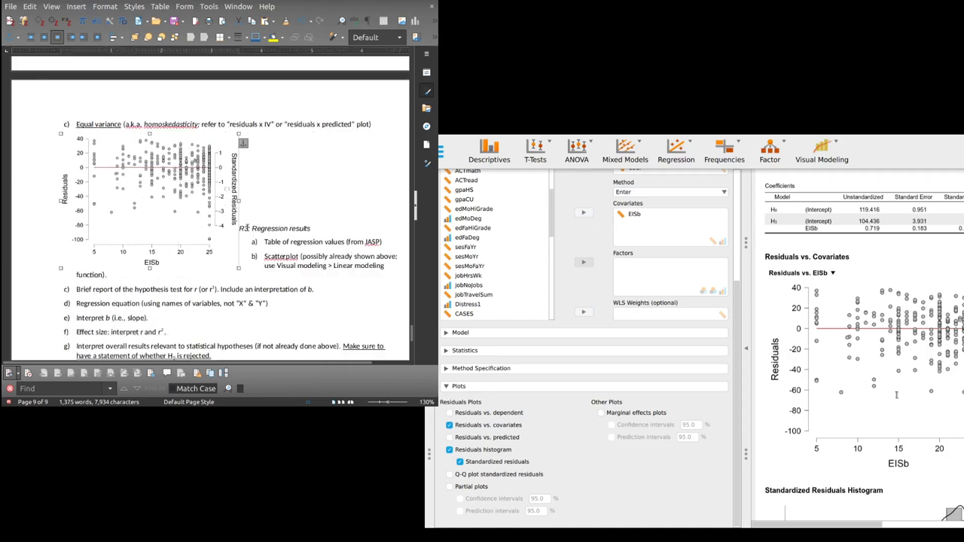
click(241, 218)
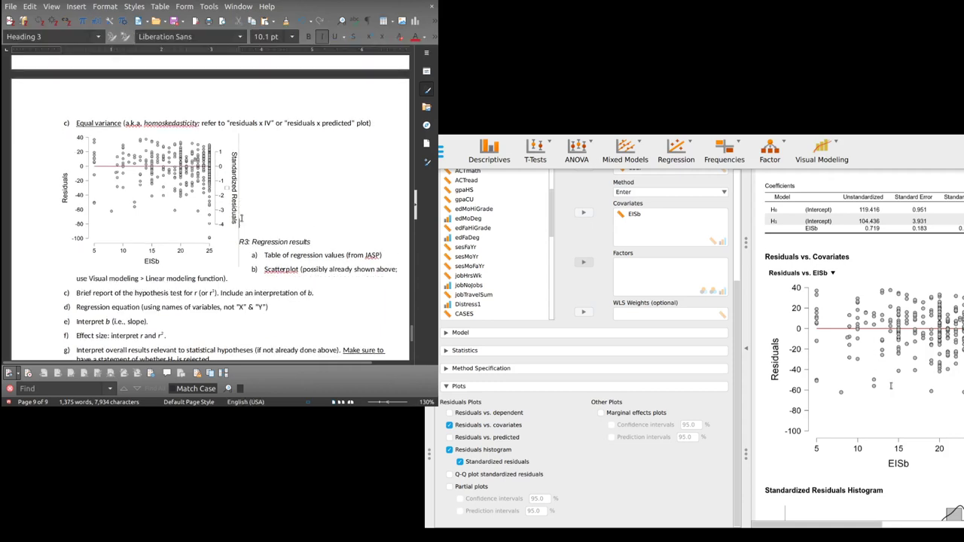
Step: Enlarge the plot slightly and add empty paragraphs below it and above the R3 heading
key(Return)
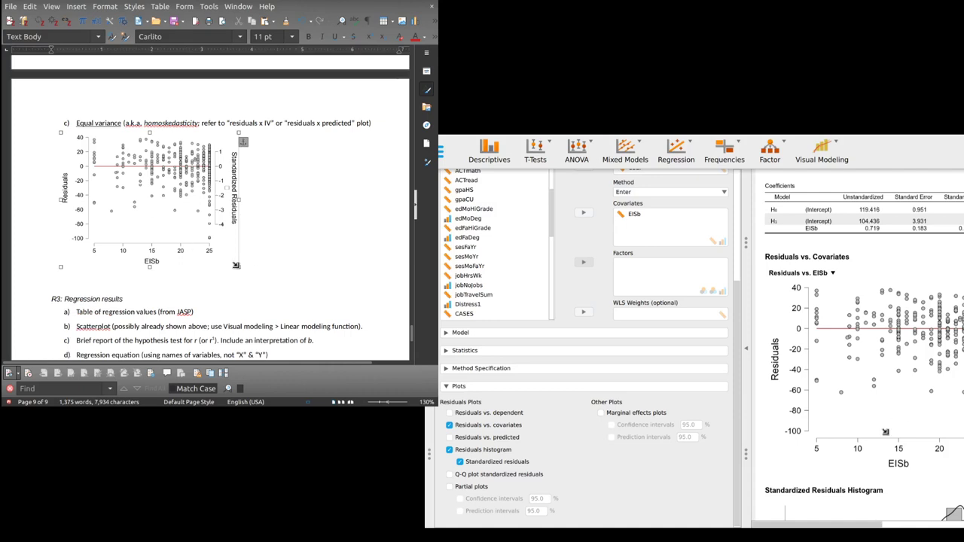
click(248, 271)
drag(250, 275, 255, 279)
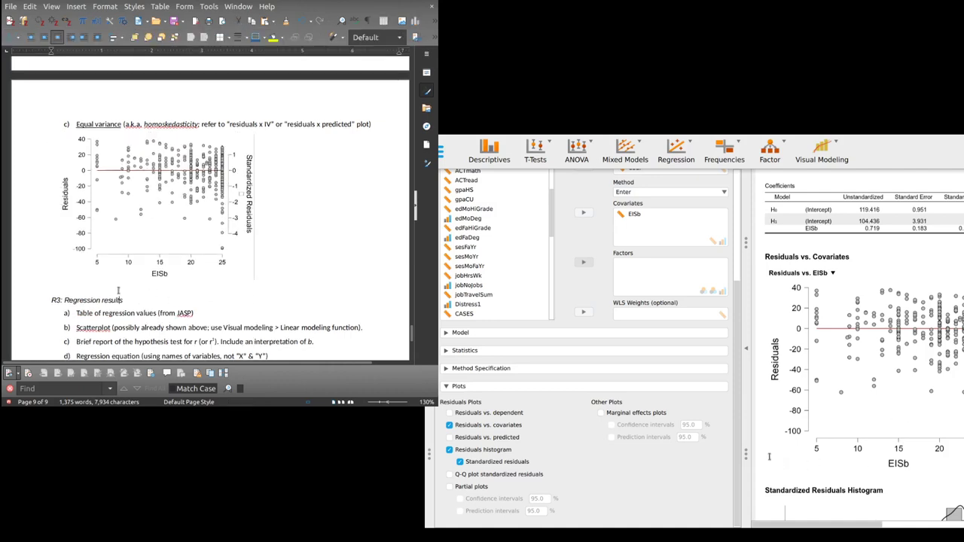
click(276, 282)
click(280, 275)
key(Return)
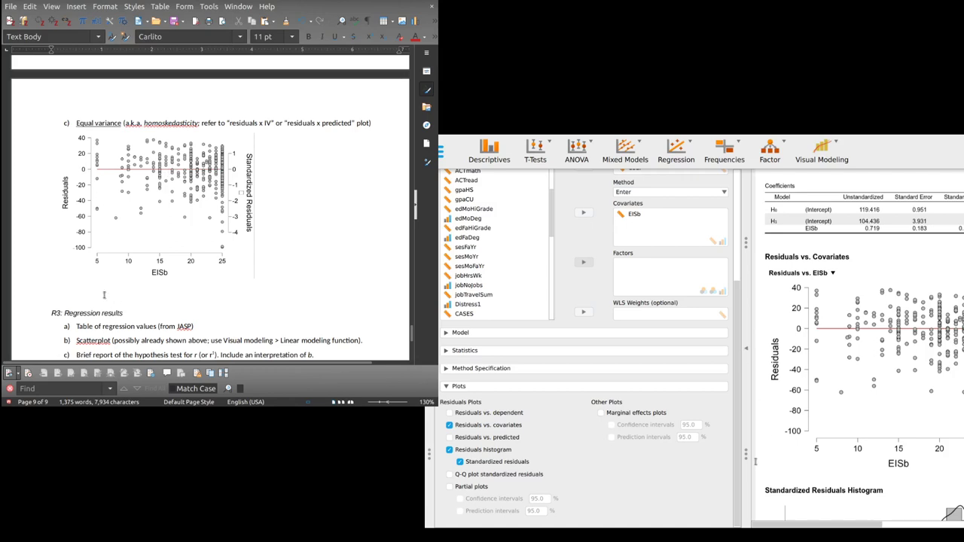
Step: Type the equal-variance interpretation, beginning 'Although the variability of the points around th…'
text(ugh the variability of the points around th)
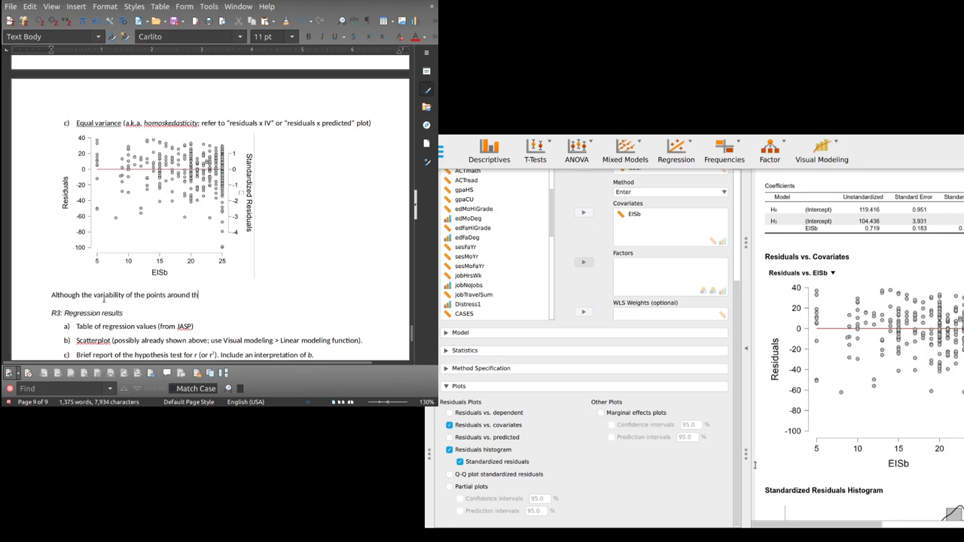
text(ion line increases from left to righ)
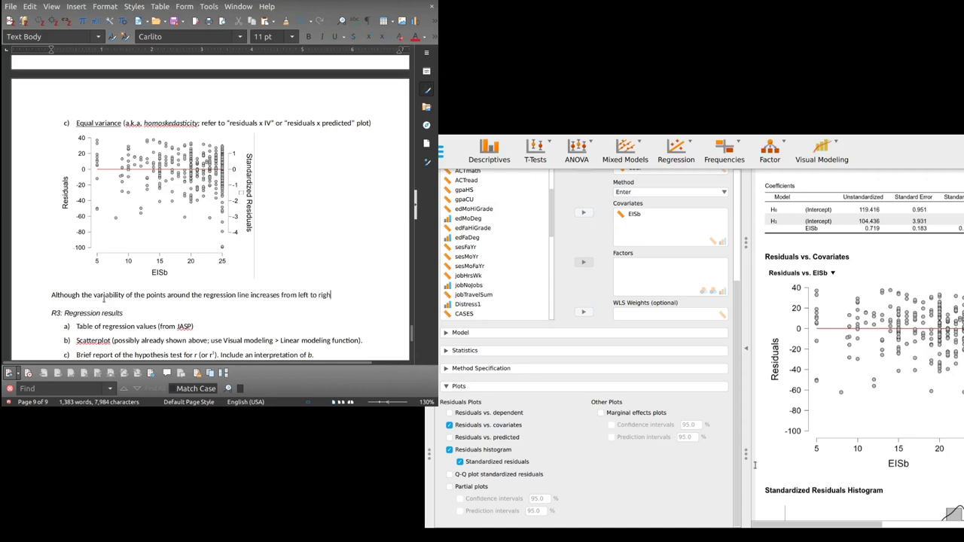
text(es nt)
text( seem to do so to an extreme degree. I will consider this condition met.)
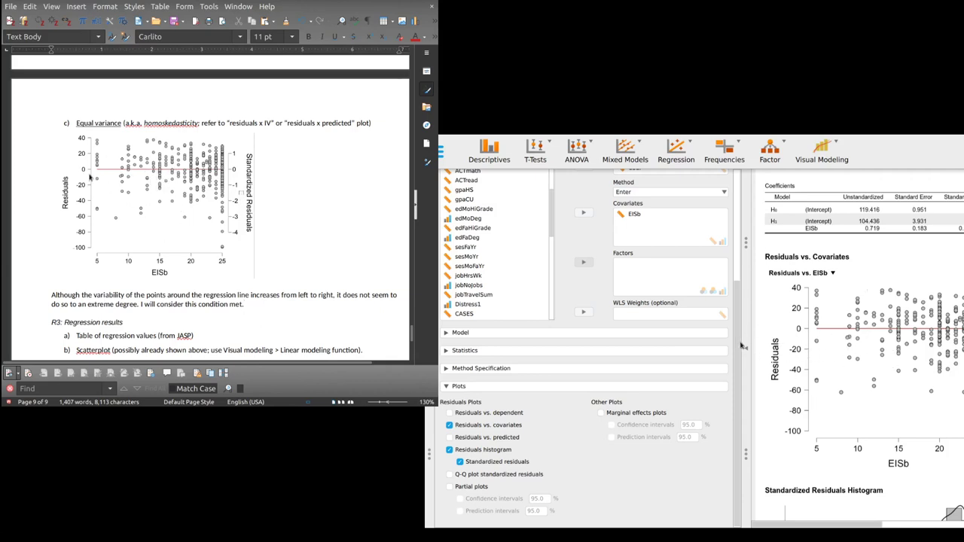
Step: Add an unnumbered blank line after item a) and shorten item b) to 'Scatterplot (see above)'
scroll(234, 168, down, 3)
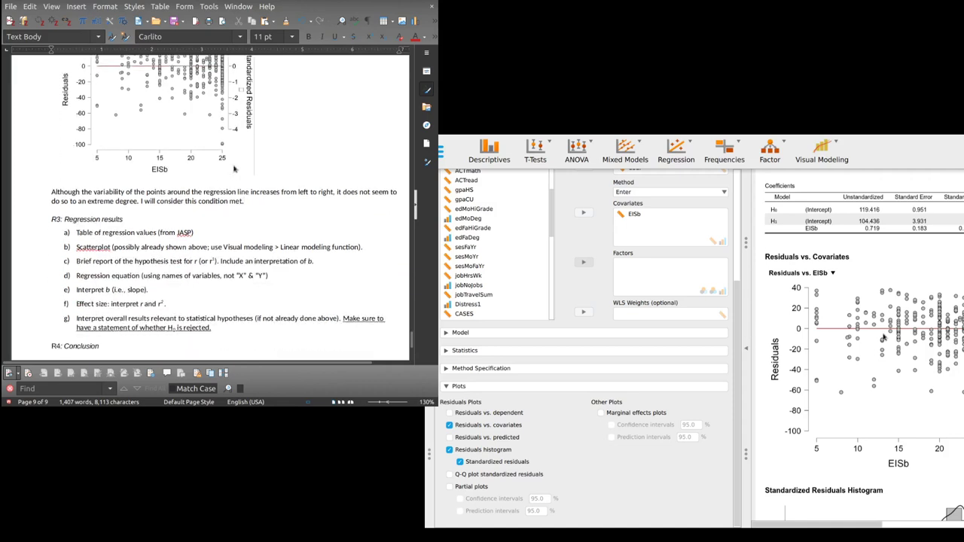
scroll(234, 169, up, 2)
scroll(202, 172, down, 1)
scroll(175, 256, down, 1)
scroll(174, 237, down, 2)
click(214, 180)
key(Return)
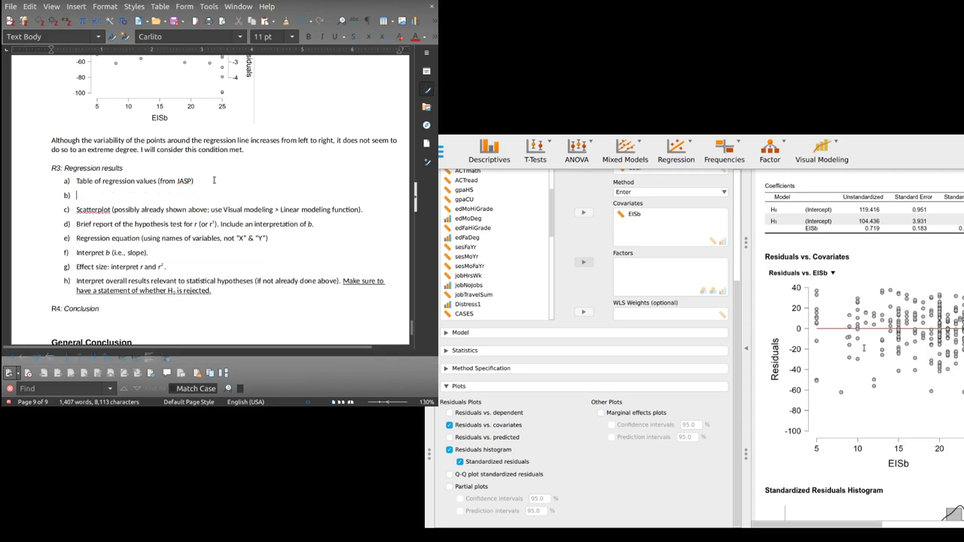
key(BackSpace)
key(BackSpace)
key(BackSpace)
key(BackSpace)
key(BackSpace)
key(BackSpace)
key(BackSpace)
key(BackSpace)
key(BackSpace)
key(BackSpace)
key(BackSpace)
key(BackSpace)
key(BackSpace)
key(BackSpace)
key(BackSpace)
key(BackSpace)
key(BackSpace)
key(BackSpace)
key(BackSpace)
key(BackSpace)
key(BackSpace)
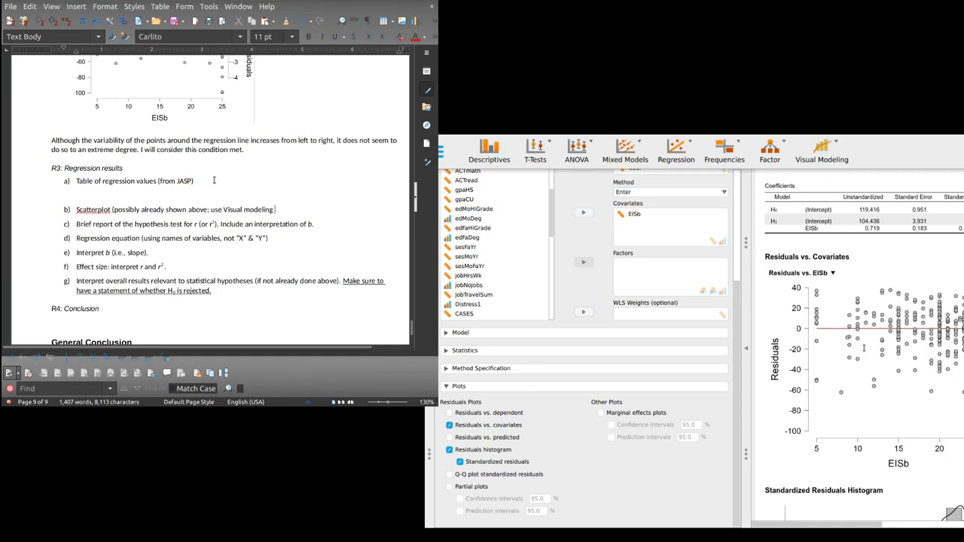
key(BackSpace)
key(BackSpace)
key(BackSpace)
key(BackSpace)
key(BackSpace)
key(BackSpace)
key(BackSpace)
key(BackSpace)
key(BackSpace)
key(BackSpace)
key(BackSpace)
key(BackSpace)
key(BackSpace)
key(BackSpace)
key(BackSpace)
key(BackSpace)
key(BackSpace)
text(see above)
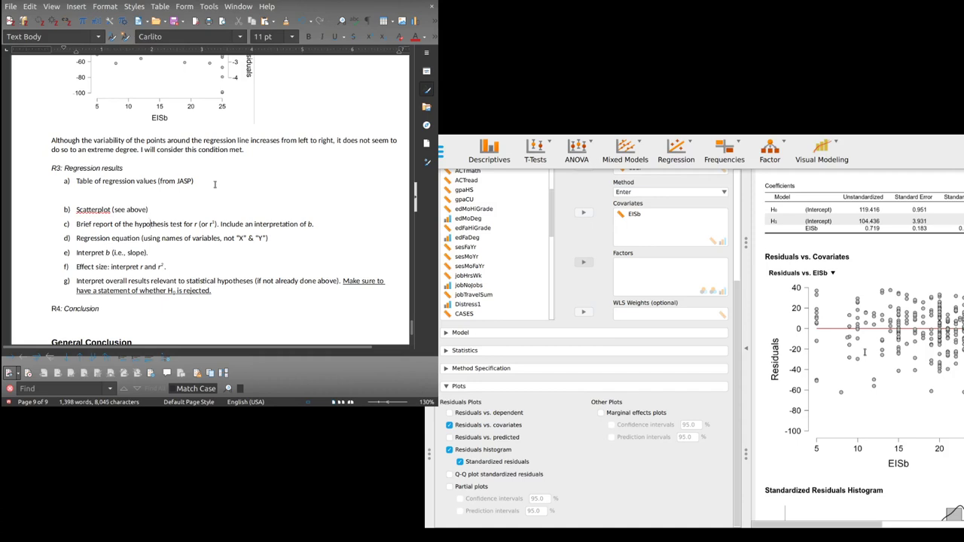
Step: Add unnumbered blank answer lines after items c), d), e) and f)
key(Return)
key(BackSpace)
key(Down)
key(End)
key(Return)
key(BackSpace)
key(Down)
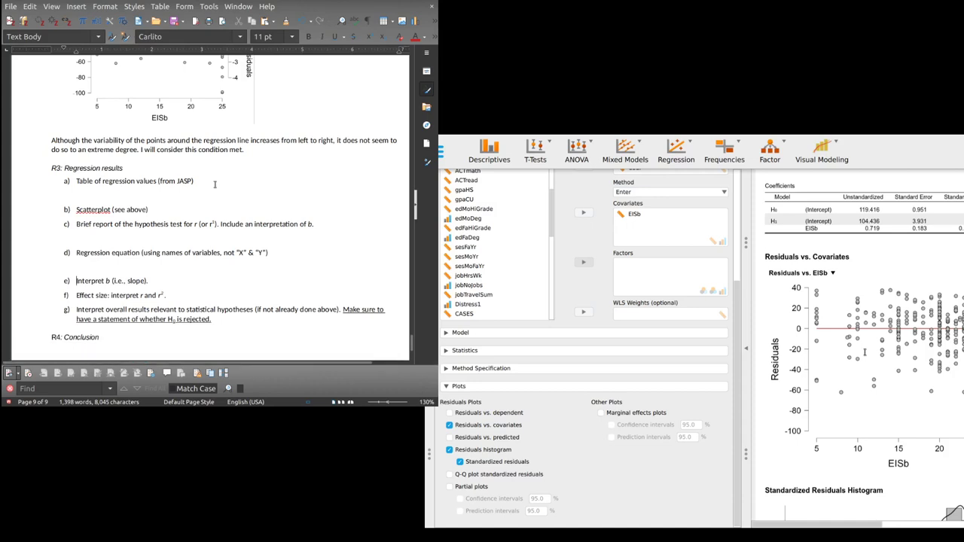
key(End)
key(Return)
key(BackSpace)
key(Down)
key(Return)
key(BackSpace)
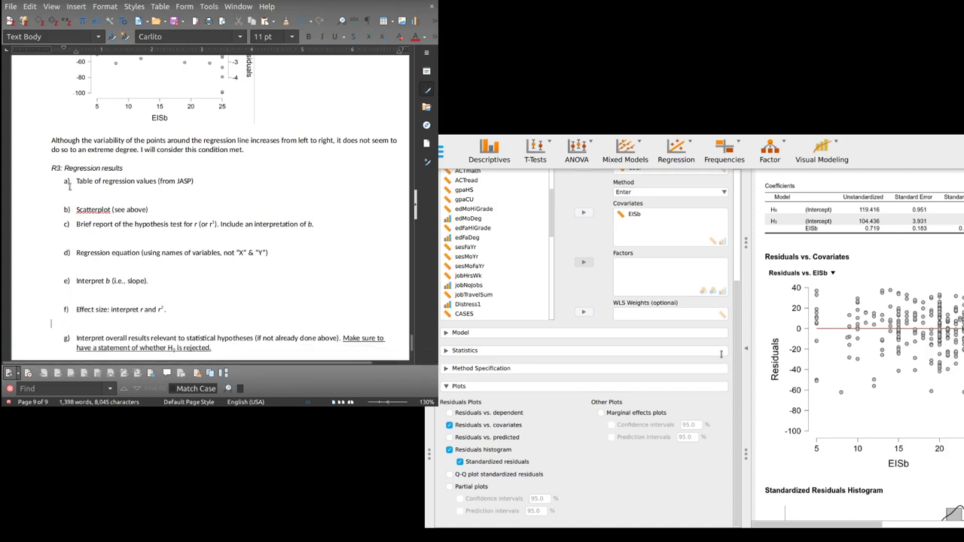
Step: Widen and zoom JASP's results, scroll to Linear Regression, and copy the Coefficients table
click(78, 192)
scroll(868, 400, up, 5)
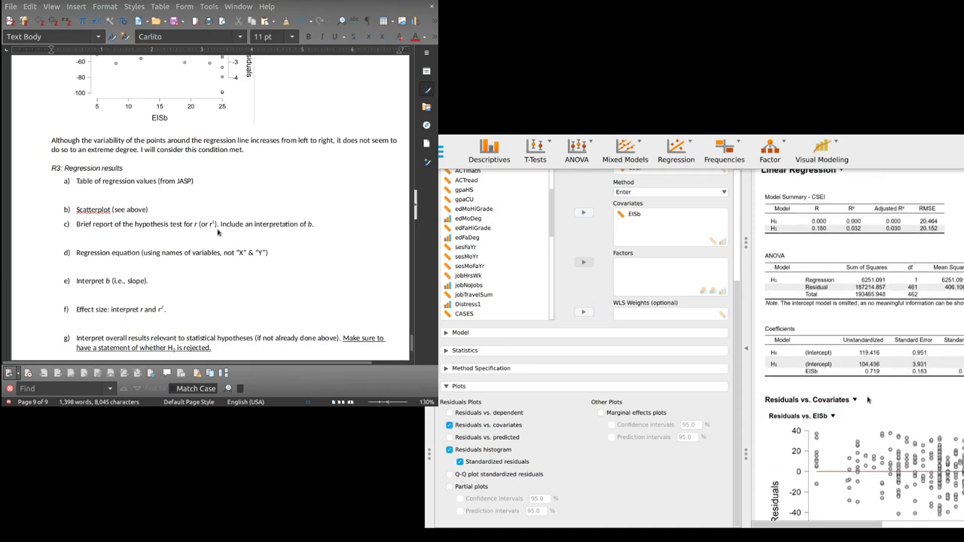
click(746, 347)
scroll(750, 344, down, 3)
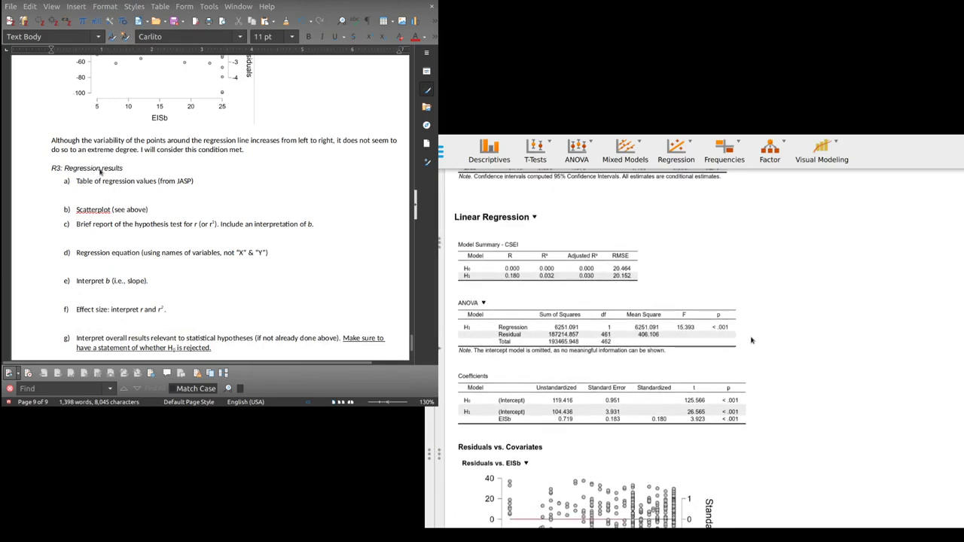
key(ctrl+plus)
scroll(761, 345, down, 10)
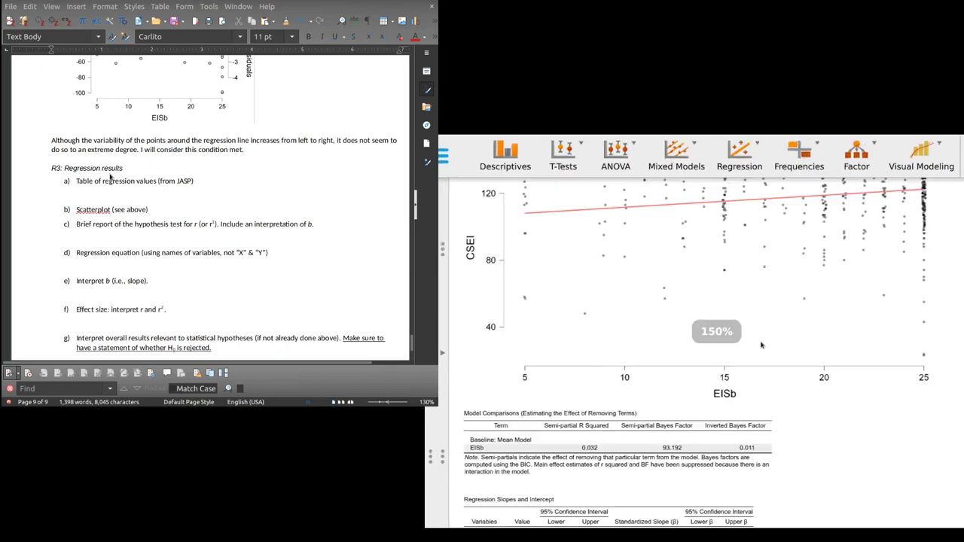
scroll(761, 346, down, 10)
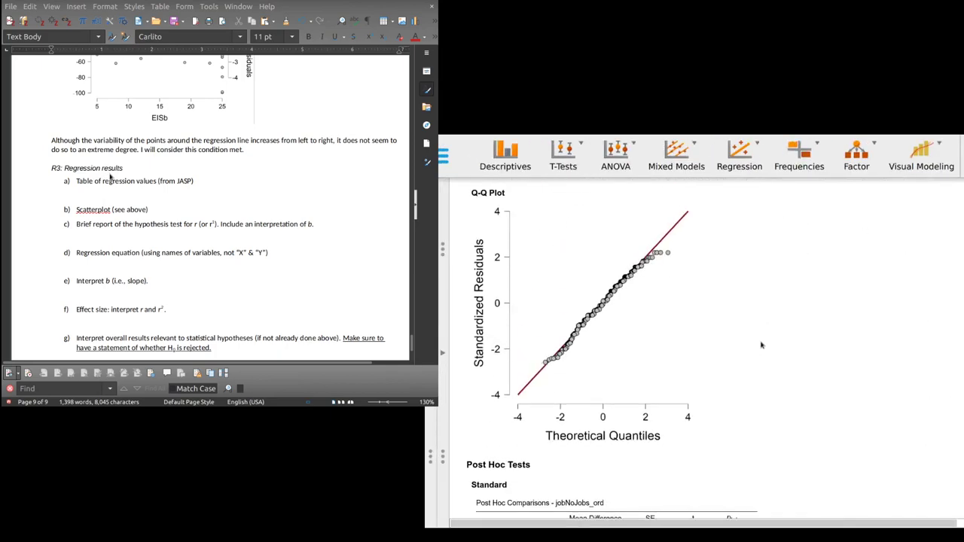
scroll(762, 347, down, 15)
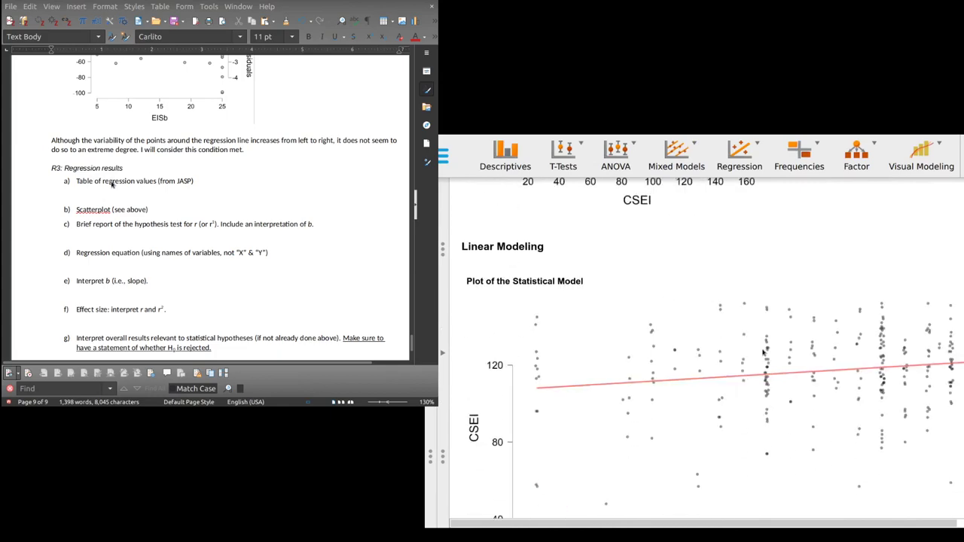
scroll(763, 352, down, 2)
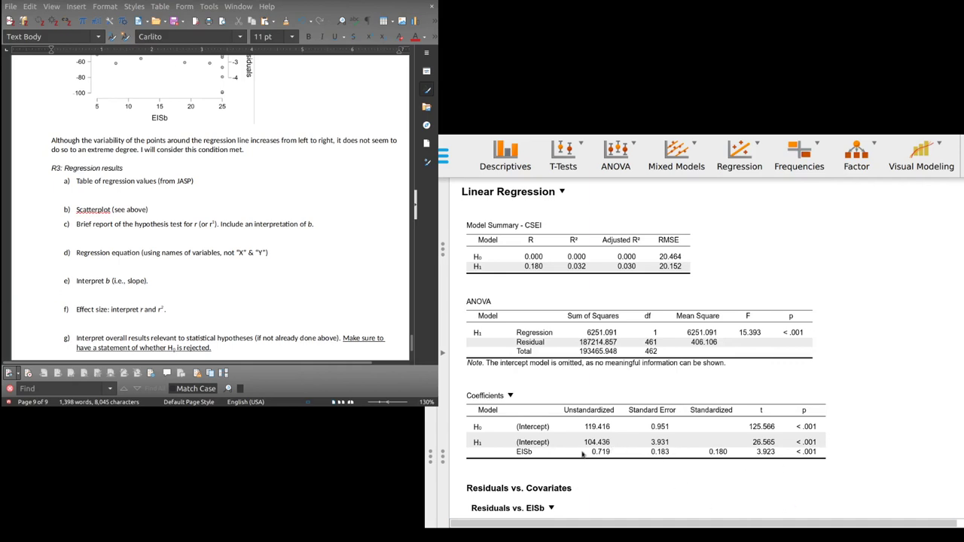
click(511, 396)
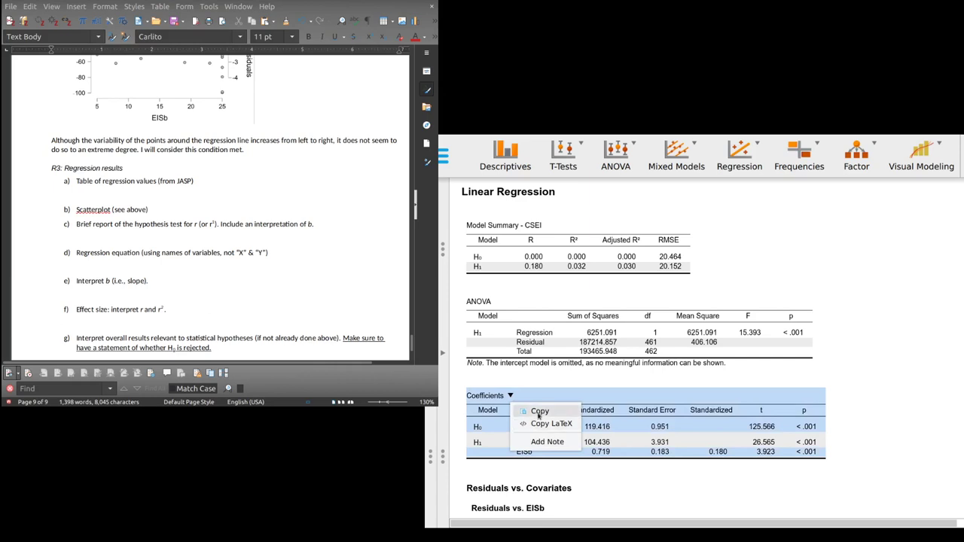
click(538, 412)
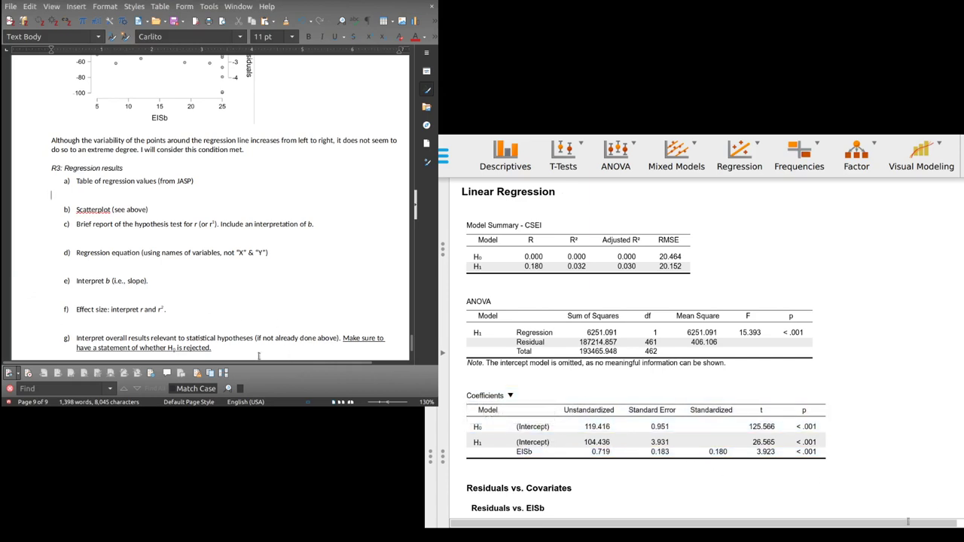
Step: Paste the Coefficients table under item a) and delete its title row
key(ctrl+v)
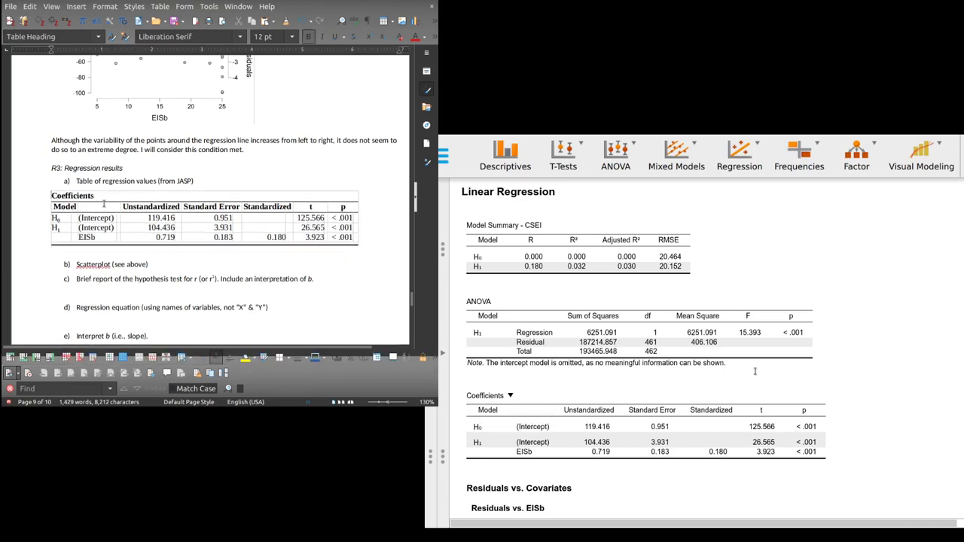
drag(97, 196, 40, 193)
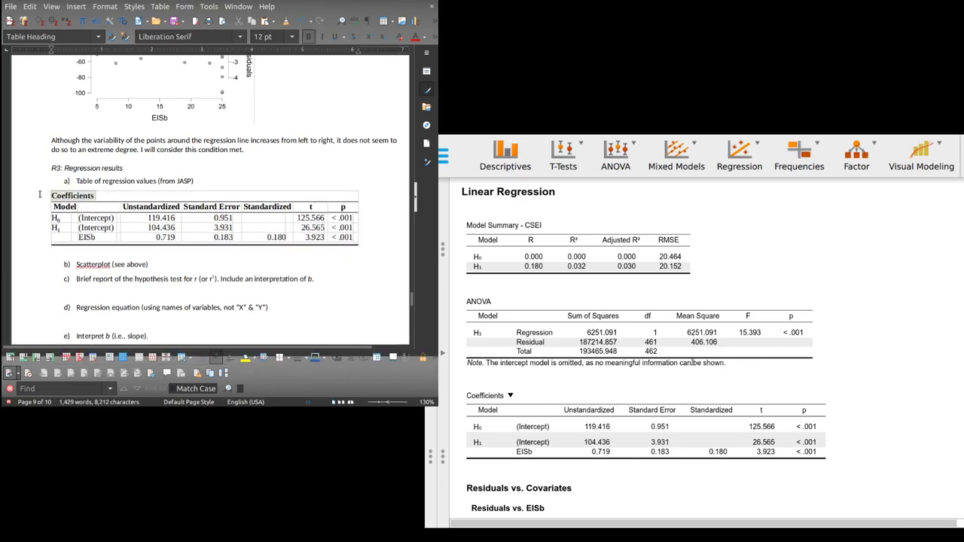
click(109, 198)
key(ctrl+Delete)
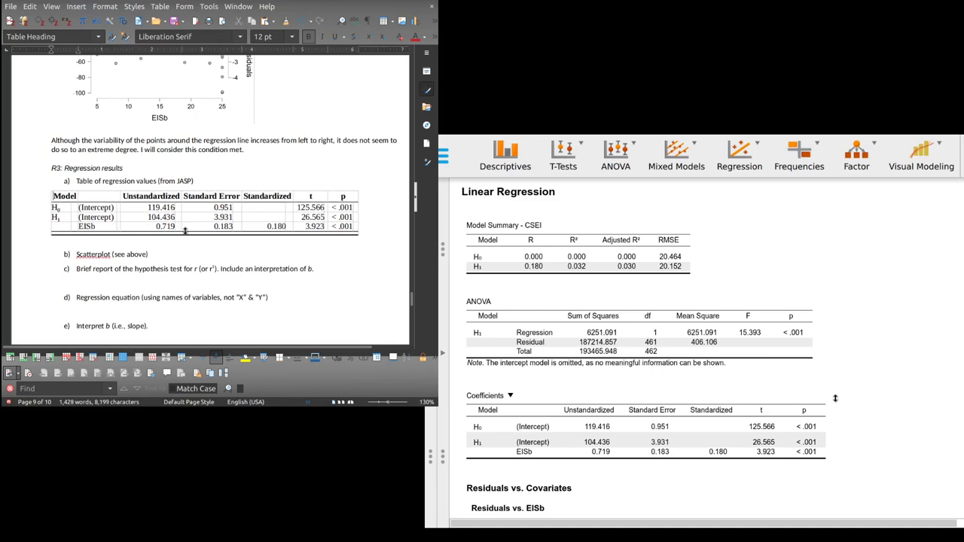
Step: Round the coefficients and standard errors to two decimals: 119.42, 104.44, 0.72, 0.95, 3.93
click(168, 207)
key(Delete)
key(Delete)
text(2)
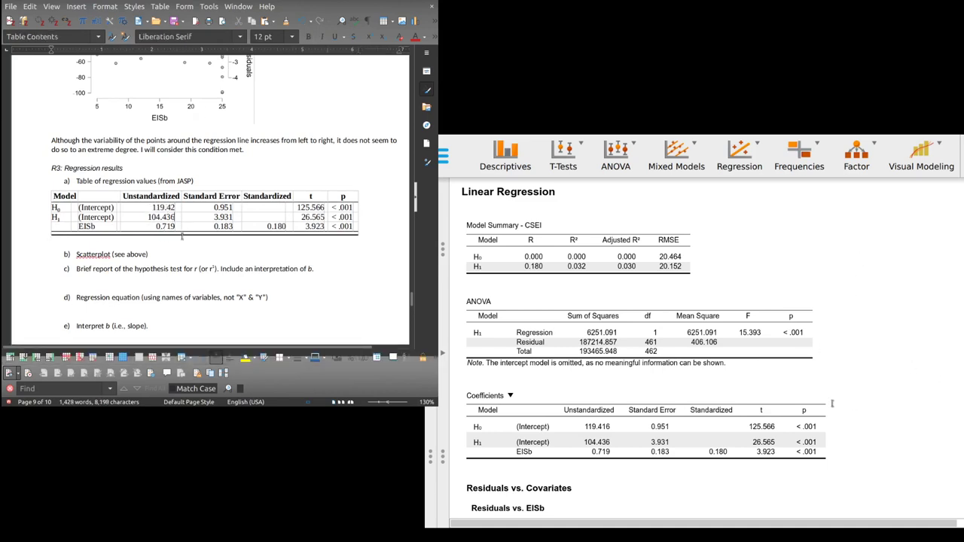
key(BackSpace)
key(BackSpace)
text(4)
key(BackSpace)
key(BackSpace)
text(2)
click(229, 208)
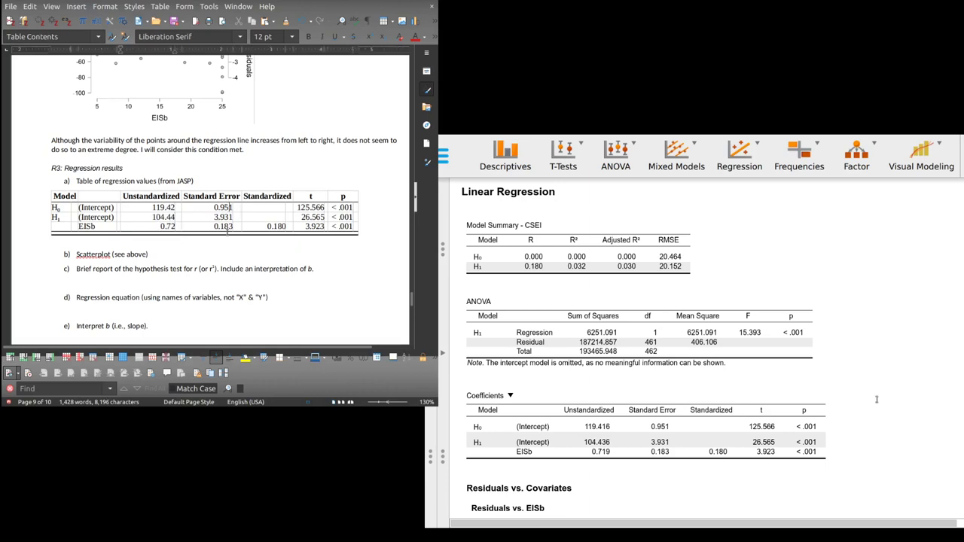
key(Delete)
key(Delete)
Step: Round the standardized value to 0.18 and the t values to 125.57, 26.57 and 3.92
key(Delete)
key(Right)
key(Right)
key(Right)
key(Right)
key(Right)
key(Delete)
click(319, 207)
key(Delete)
key(Delete)
text(7)
key(Down)
key(BackSpace)
key(BackSpace)
text(7)
key(BackSpace)
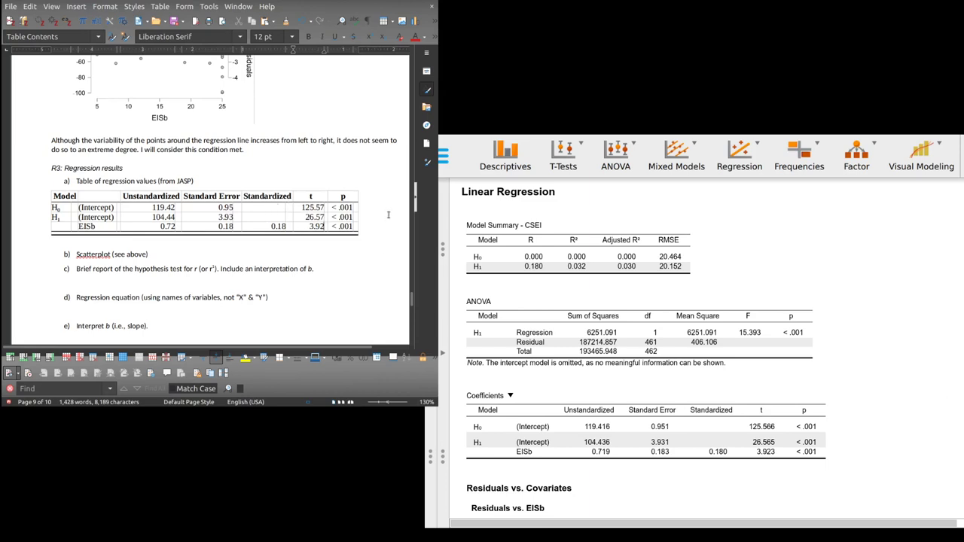
key(Down)
key(Down)
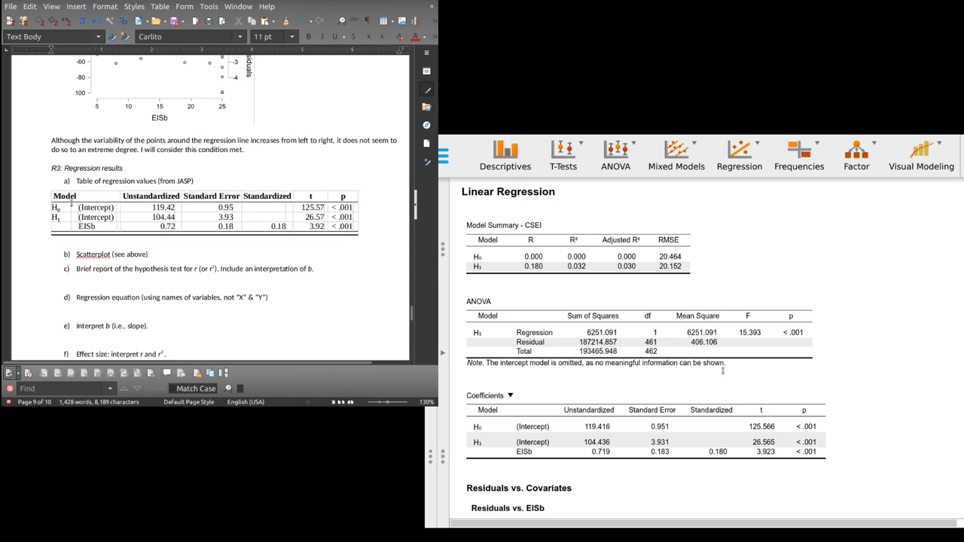
Step: Delete the H₀ row from the coefficients table
mouse_move(57, 208)
mouse_down()
mouse_move(151, 199)
mouse_move(359, 207)
mouse_up()
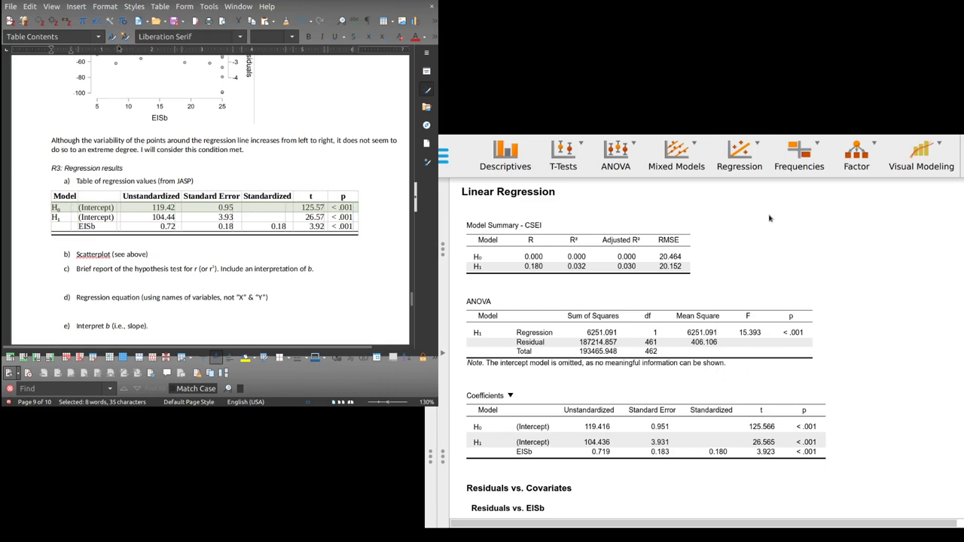
key(Delete)
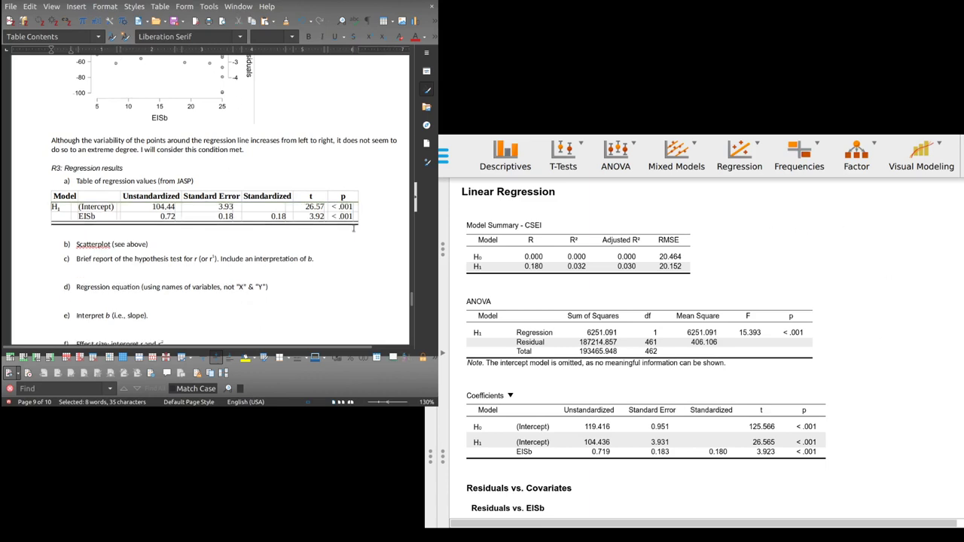
key(Up)
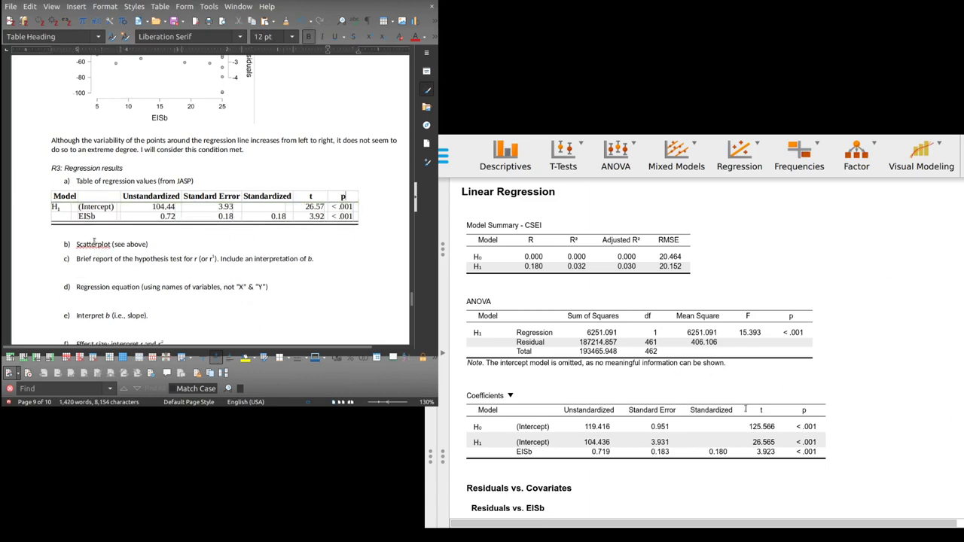
click(96, 236)
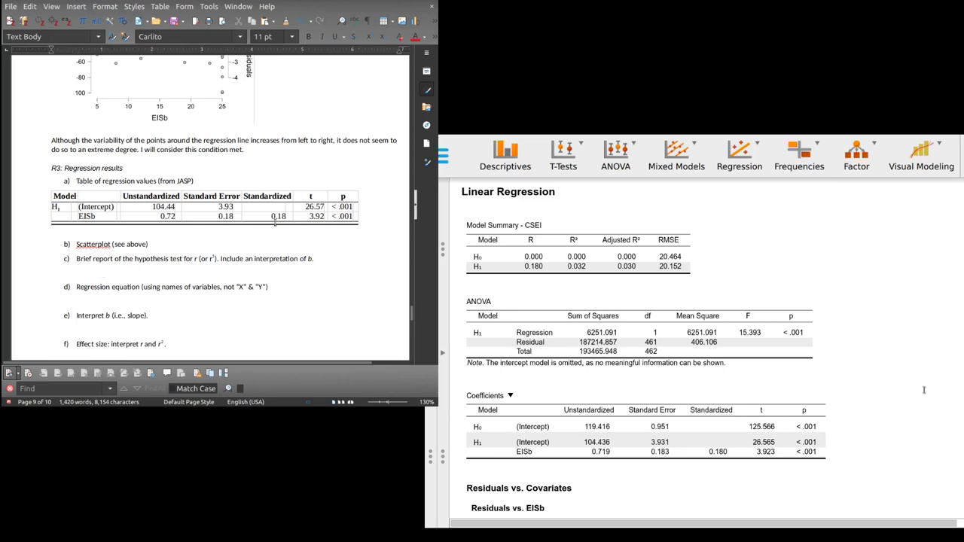
Step: Clear the intercept's t and p cells, leaving the EISb row intact
drag(81, 207, 364, 209)
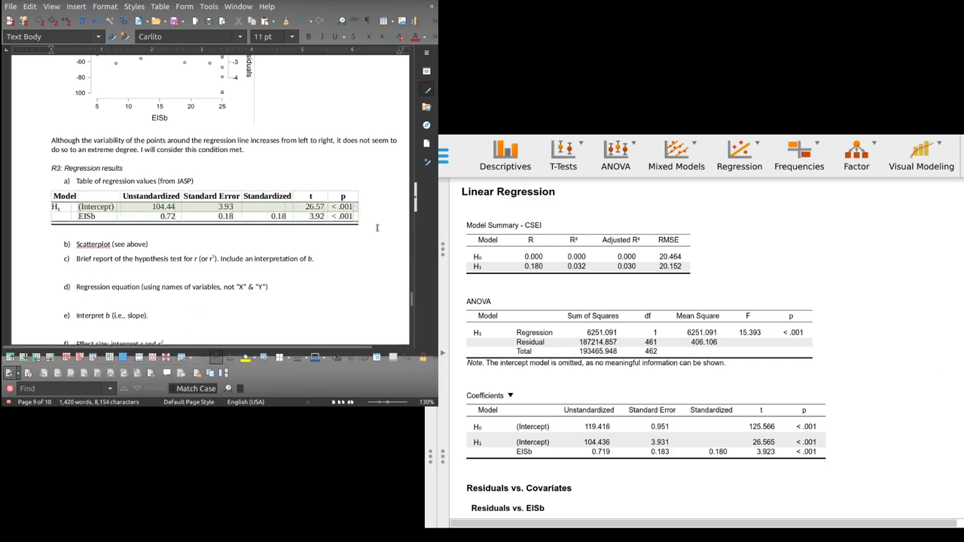
click(313, 208)
drag(305, 207, 348, 208)
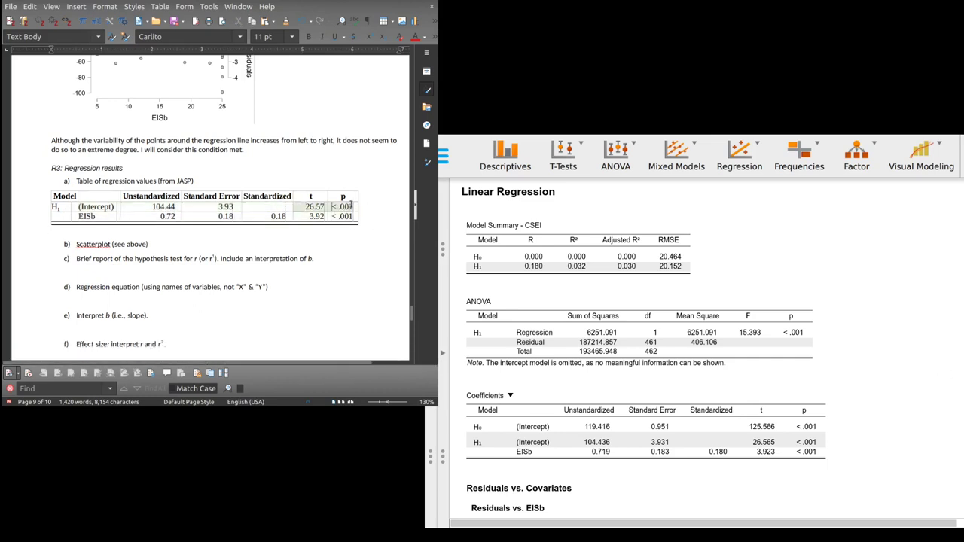
key(Delete)
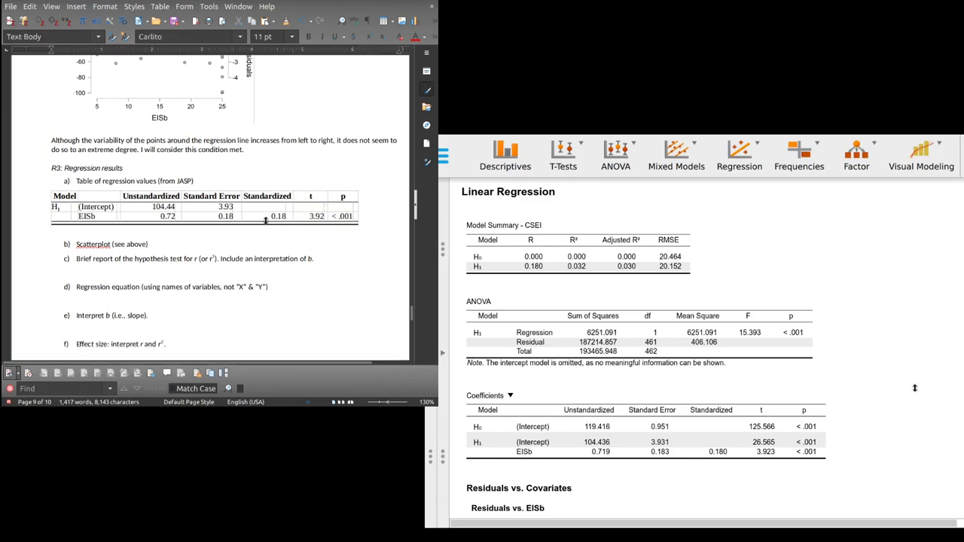
click(349, 217)
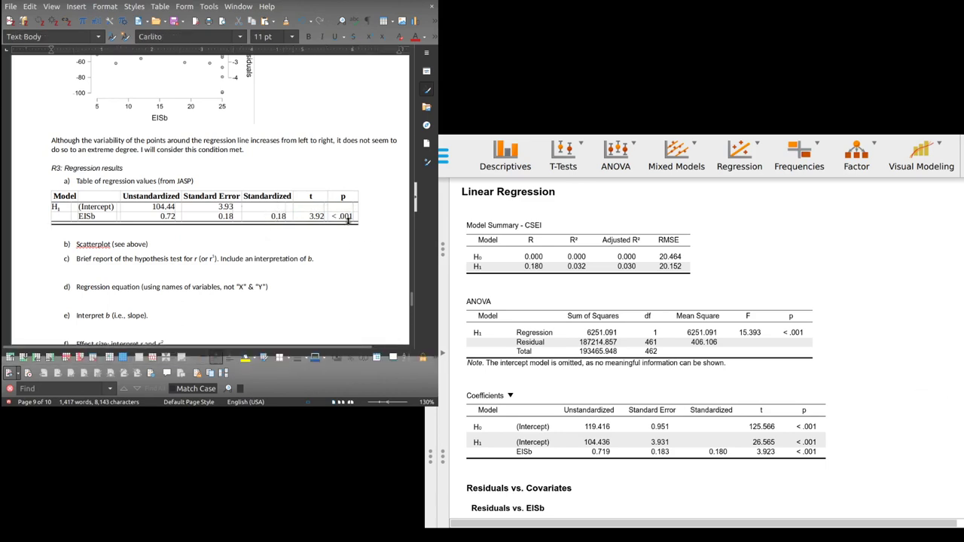
drag(318, 206, 342, 210)
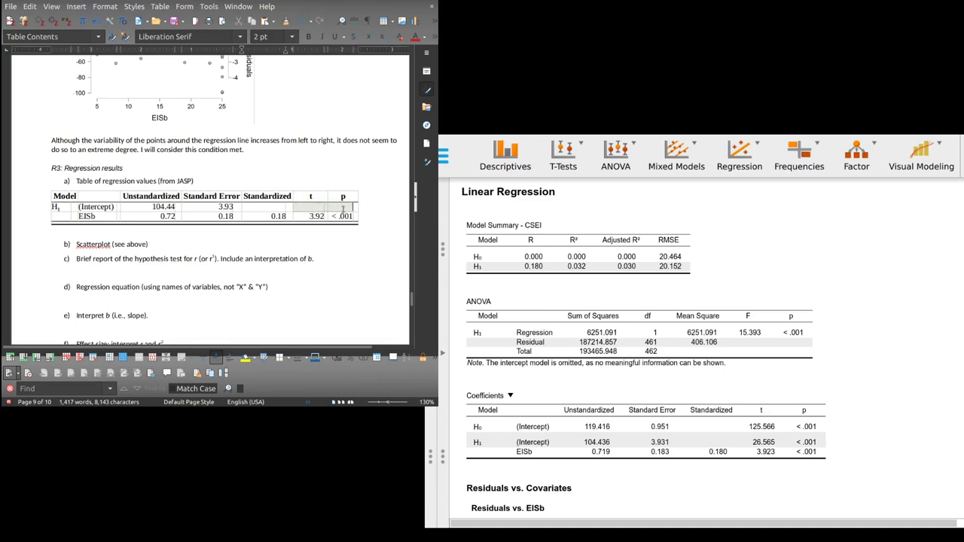
click(334, 240)
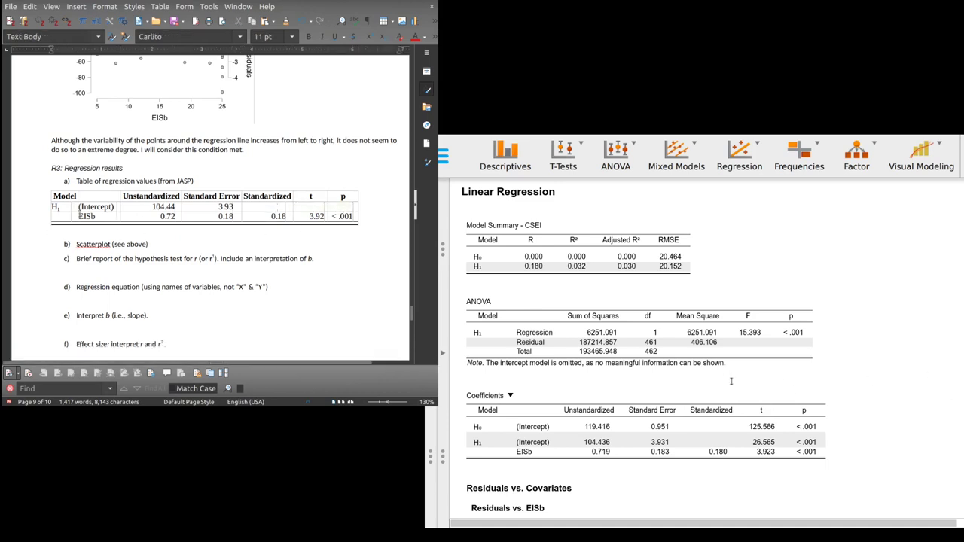
drag(78, 214, 333, 216)
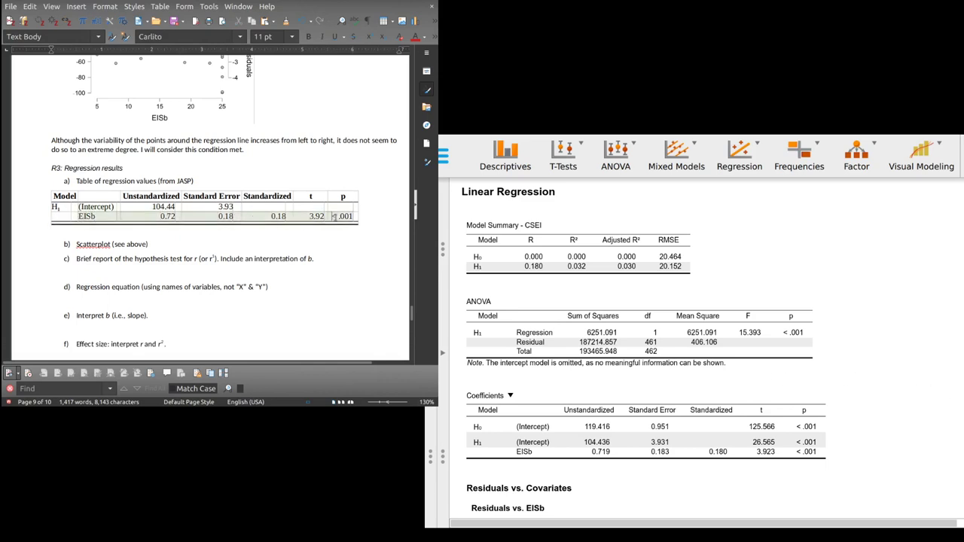
double_click(167, 216)
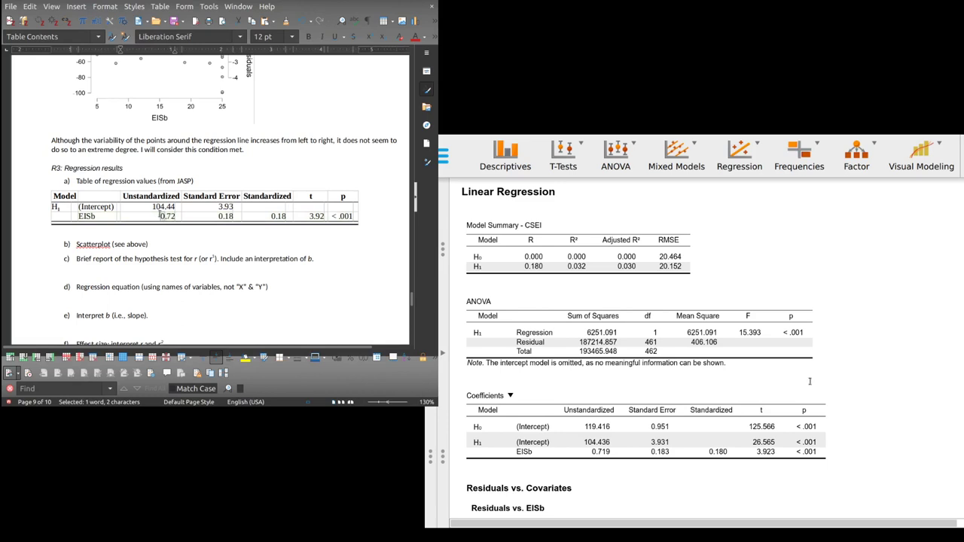
click(309, 240)
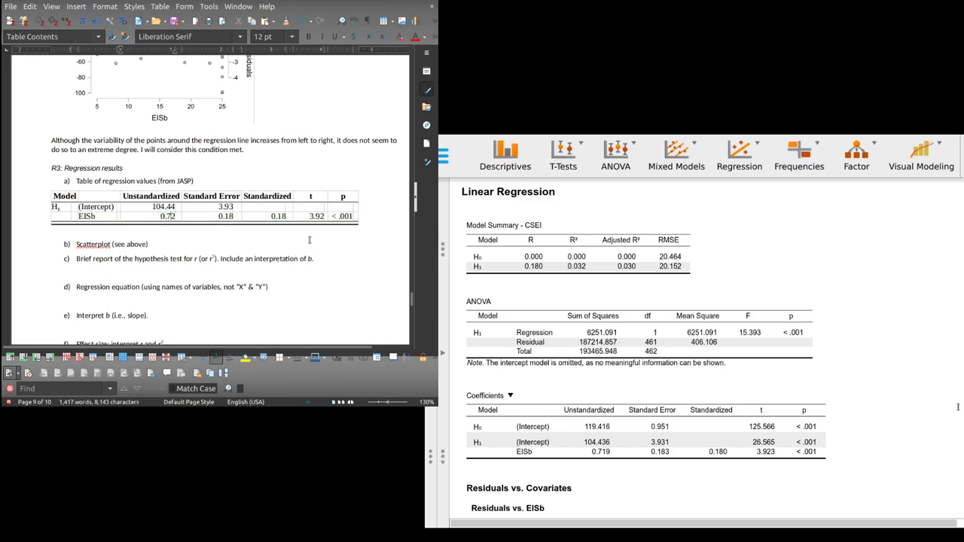
click(345, 217)
click(346, 248)
Step: Under item c), state that the zero-correlation null is rejected: EISb and CSEI correlate positively (italic p<.05)
click(89, 269)
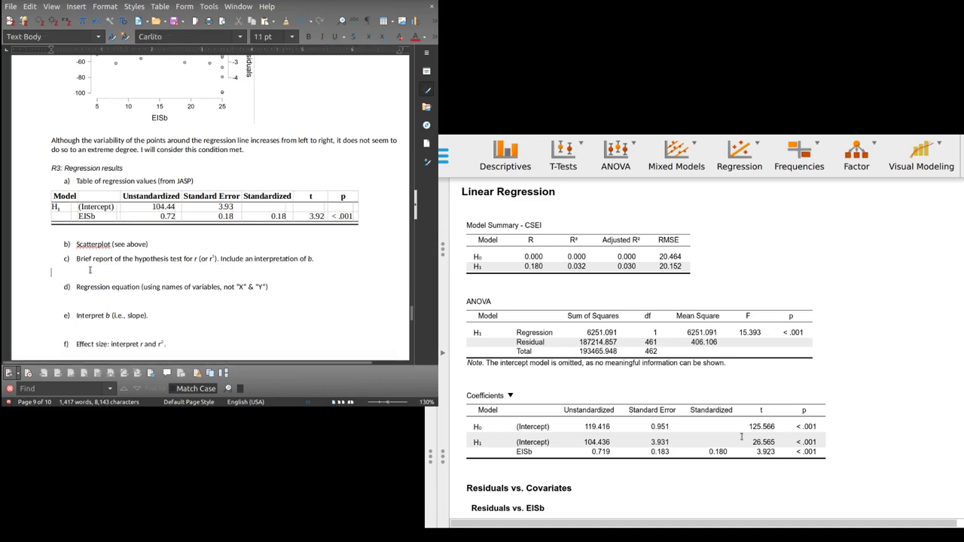
text(We reject the null hypothesis that the)
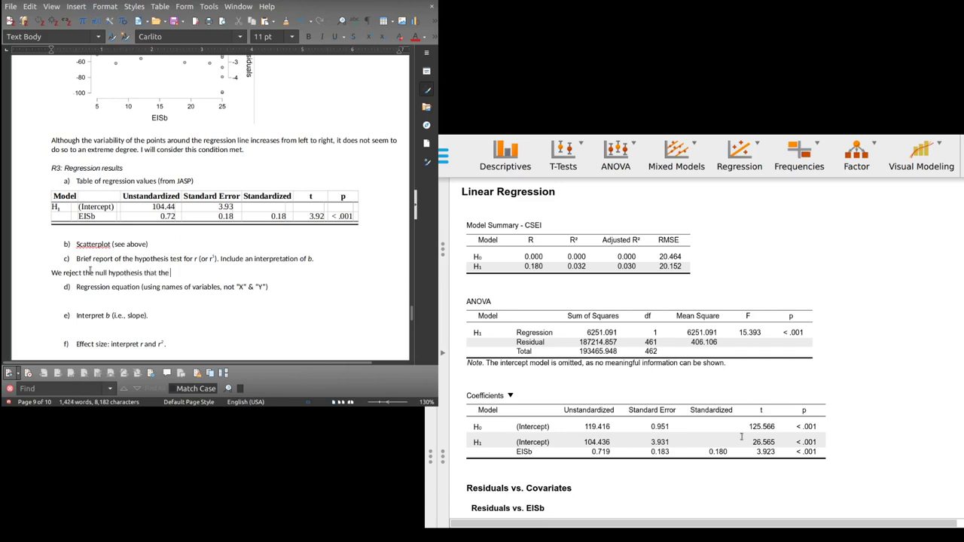
text( correlation between EISb and CSEI)
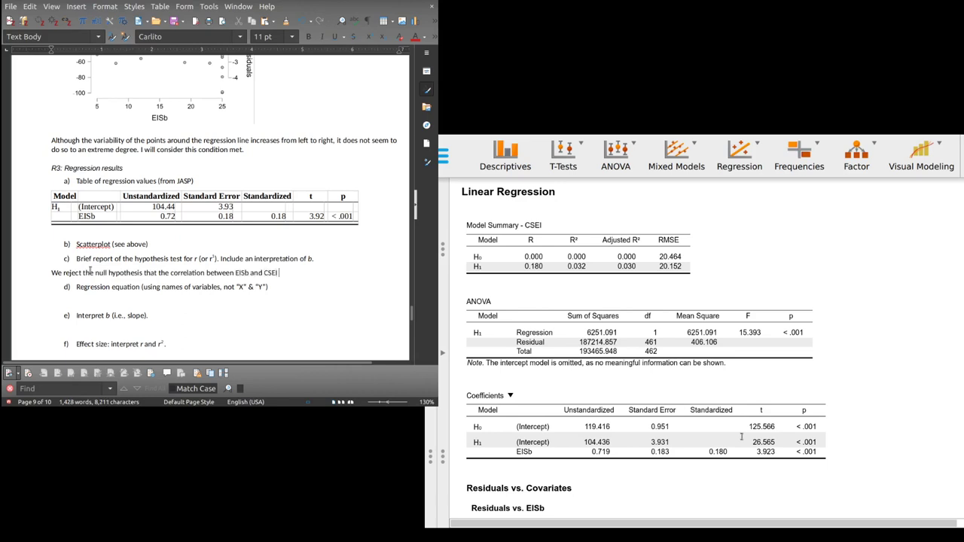
text( is zero in the population. We conclude that they are posi)
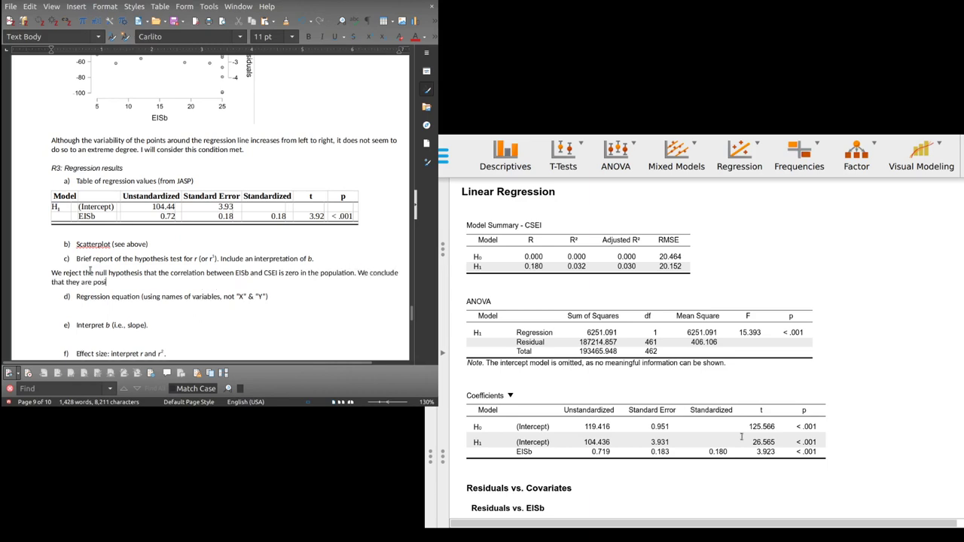
text(tively correlate)
key(BackSpace)
key(ctrl+i)
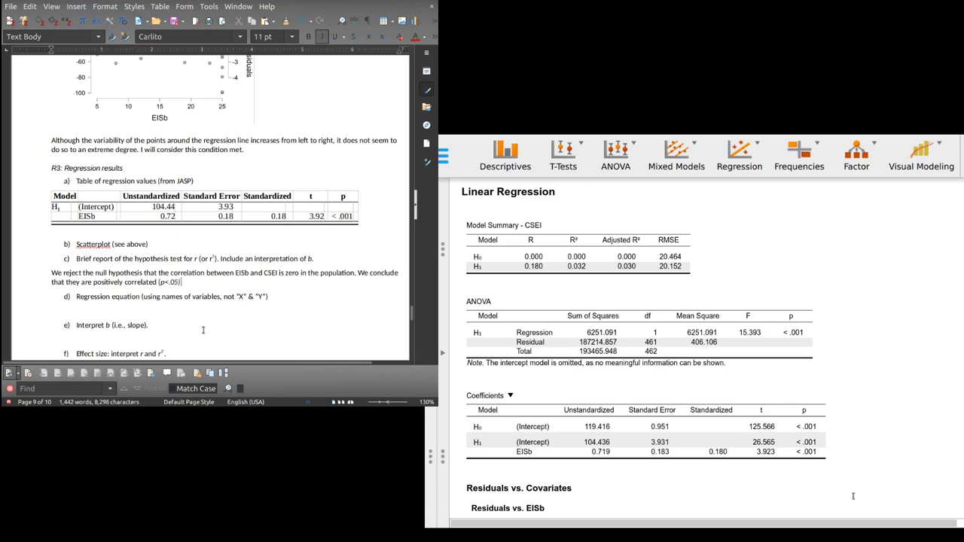
key(shift+Left)
key(shift+Left)
key(shift+Left)
key(Down)
key(Down)
Step: Write the equation skeleton 'Predicted CSEI = b( EISb)' below item d)
scroll(110, 304, down, 1)
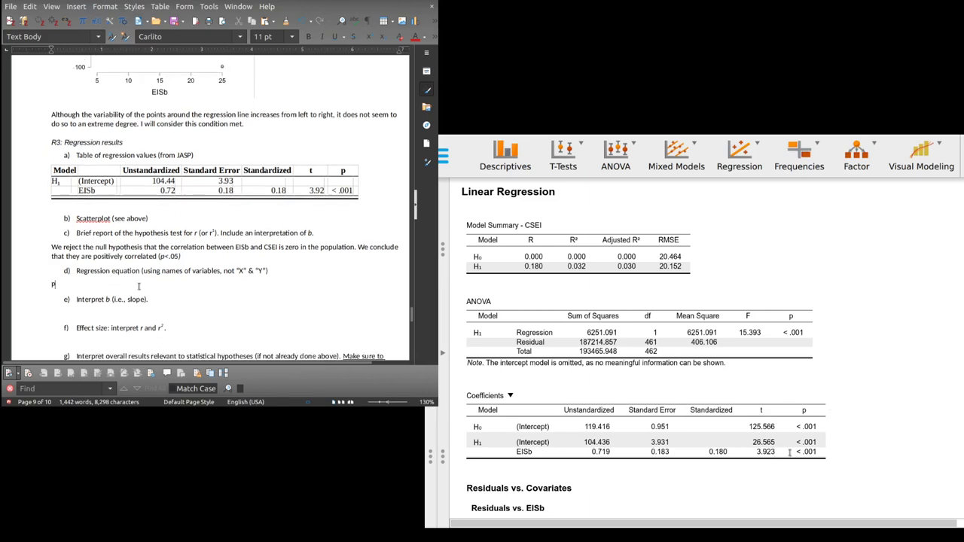
text(Predicted Y = bX + a)
click(85, 285)
key(BackSpace)
text(CSEI = bX + a)
click(112, 284)
key(BackSpace)
text(())
text( EISb)
Step: Replace b in the equation with the EISb slope 0.72 from the table
click(96, 190)
click(143, 284)
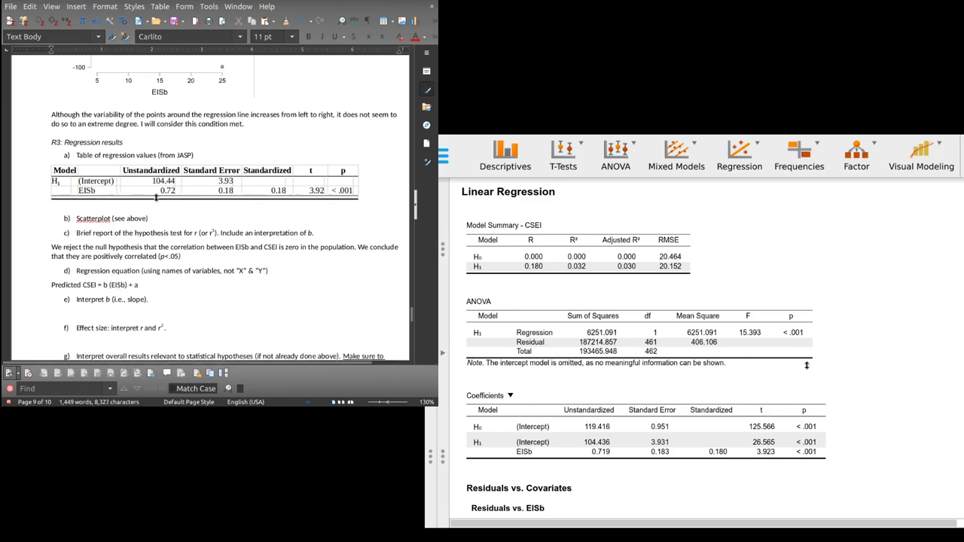
click(87, 189)
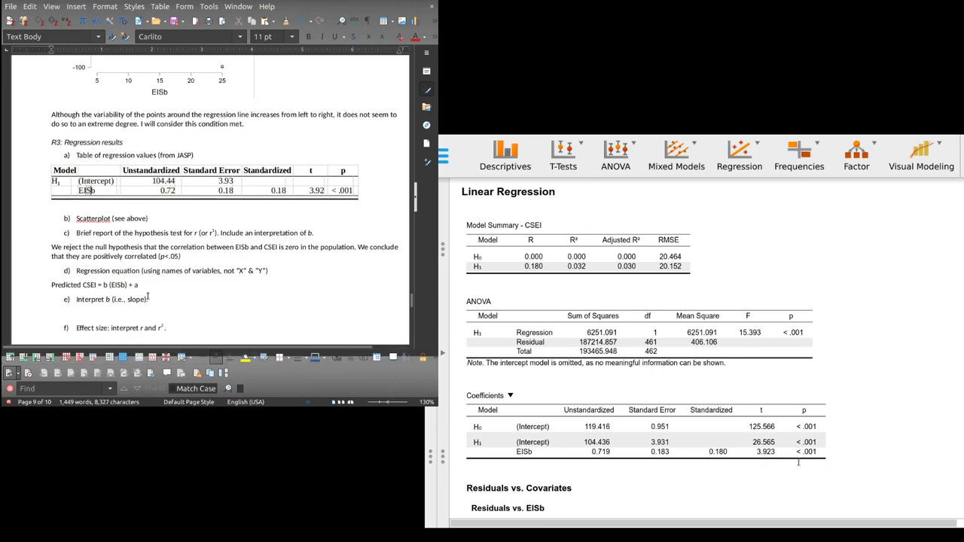
drag(104, 285, 126, 284)
drag(83, 190, 172, 190)
click(159, 190)
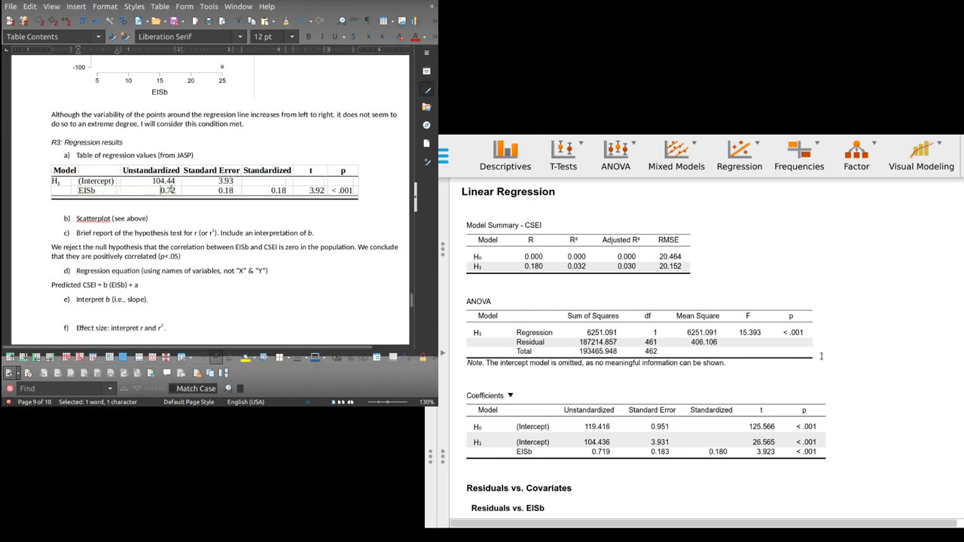
click(110, 285)
scroll(106, 315, up, 3)
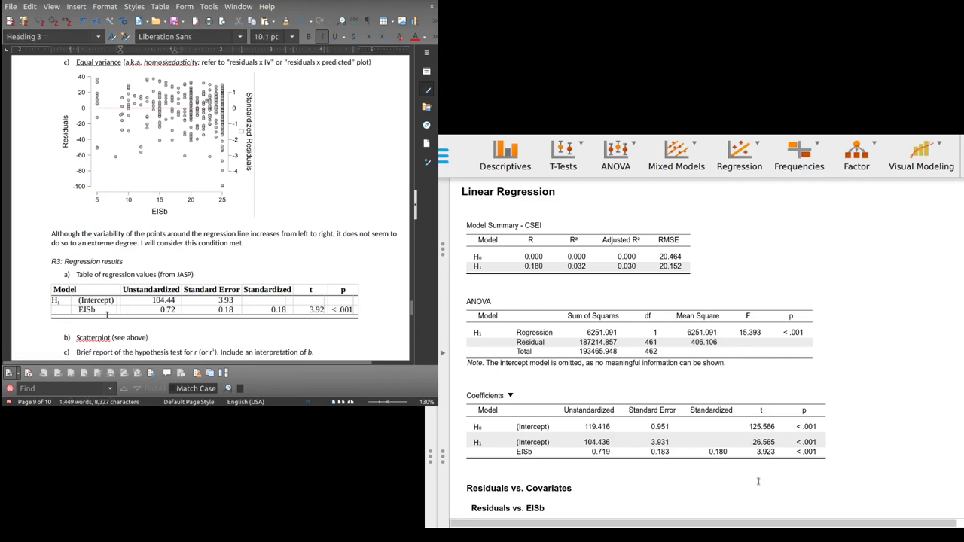
scroll(102, 317, down, 5)
click(105, 195)
key(BackSpace)
text(0.72)
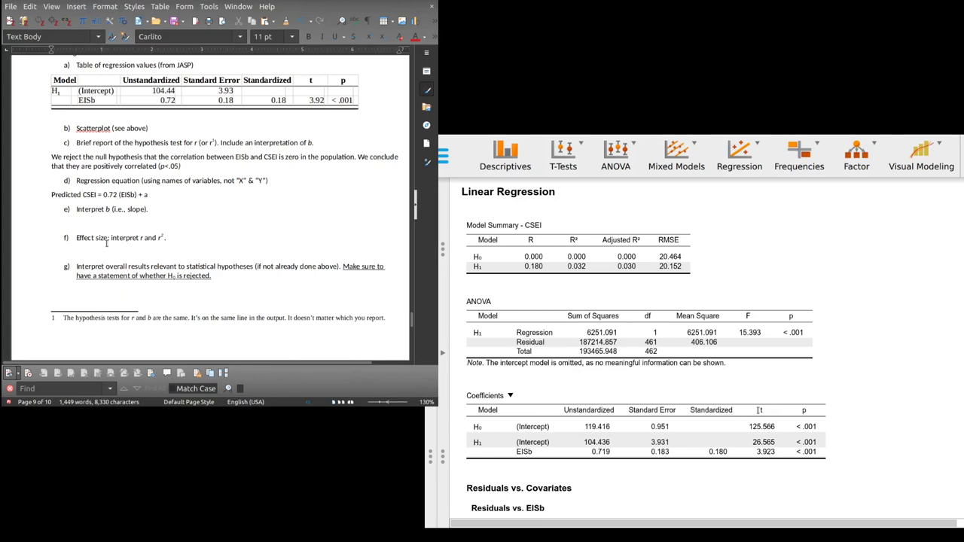
key(Delete)
Step: Fix the spacing around (EISb) and append the intercept 104.44 from the table
key(Down)
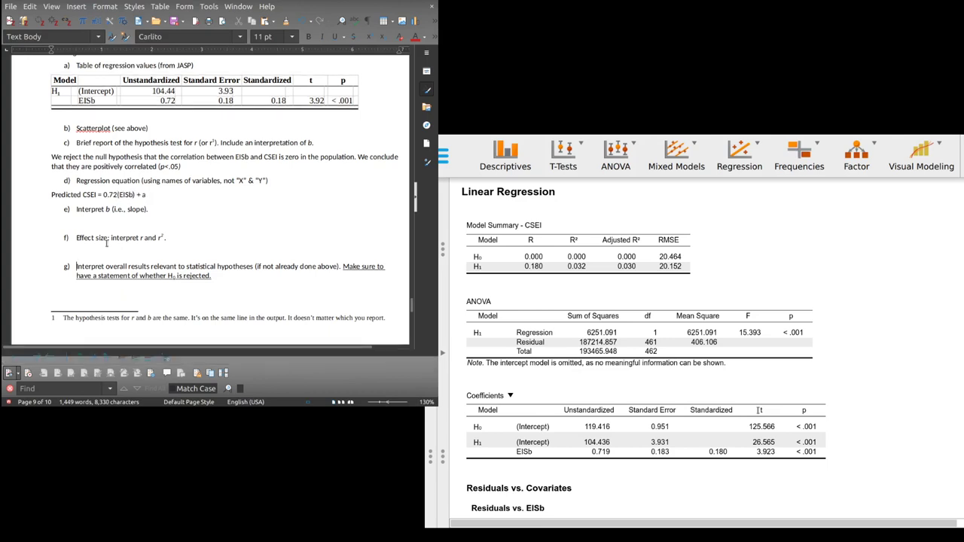
click(116, 196)
key(End)
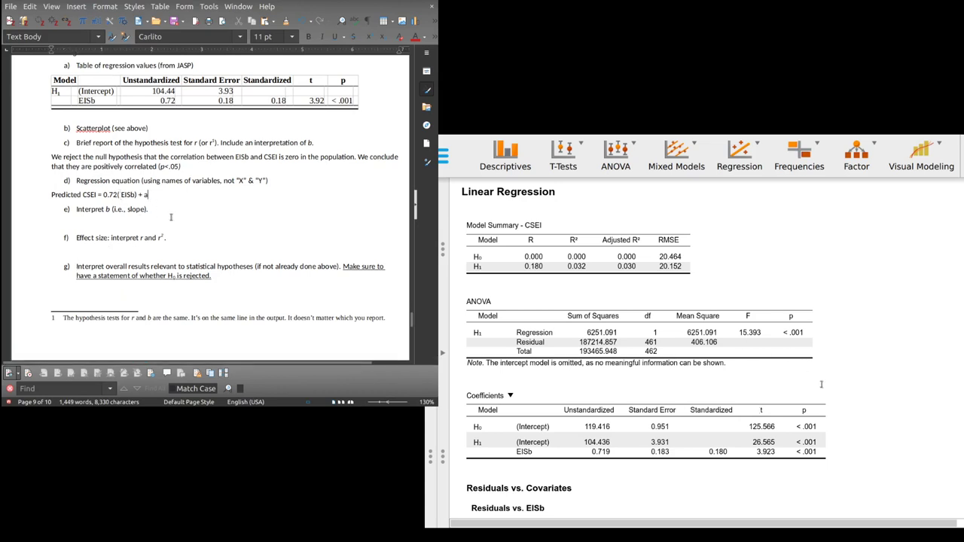
scroll(171, 217, up, 1)
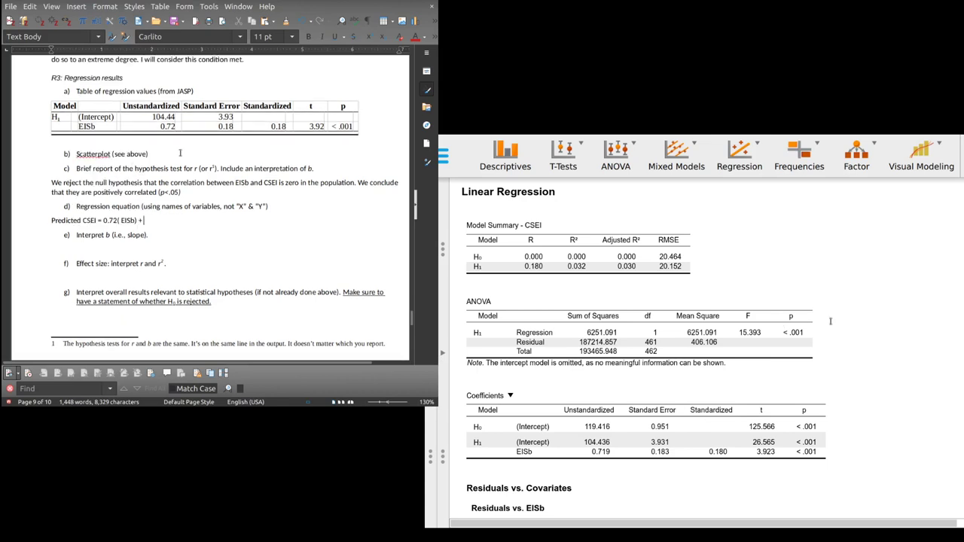
double_click(155, 119)
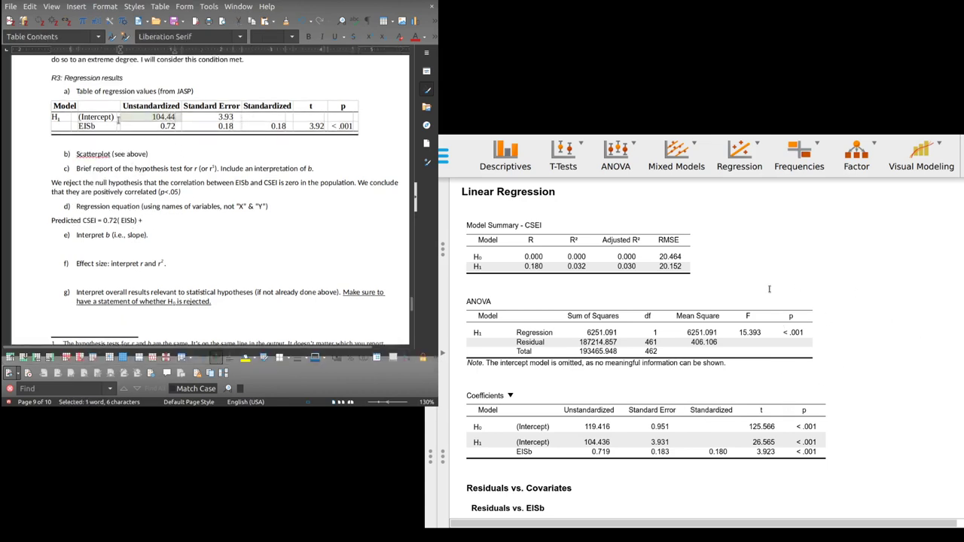
click(150, 220)
text(104.44)
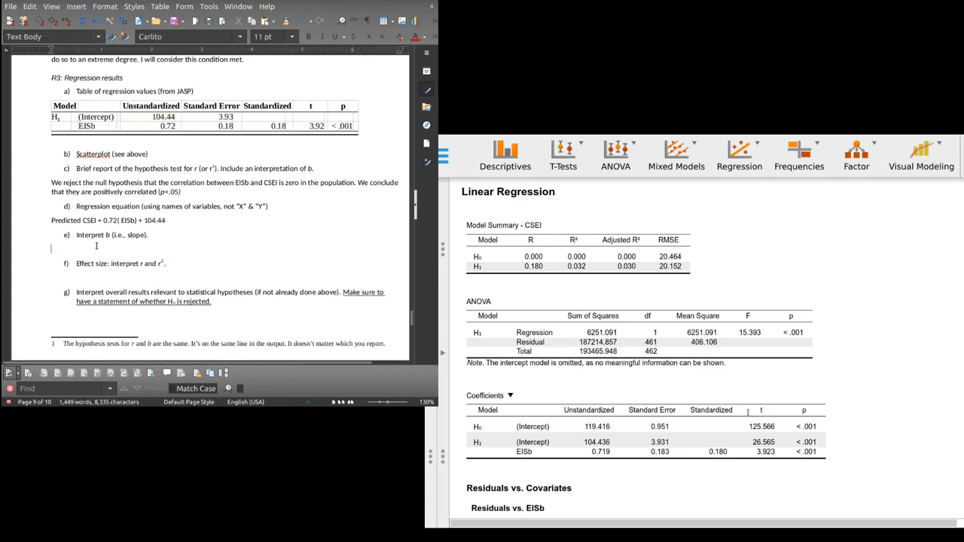
Step: Under item e), type the template 'N units up/down in Y for every 1 unit up in' with 'points' replacing 'units'
drag(103, 221, 117, 221)
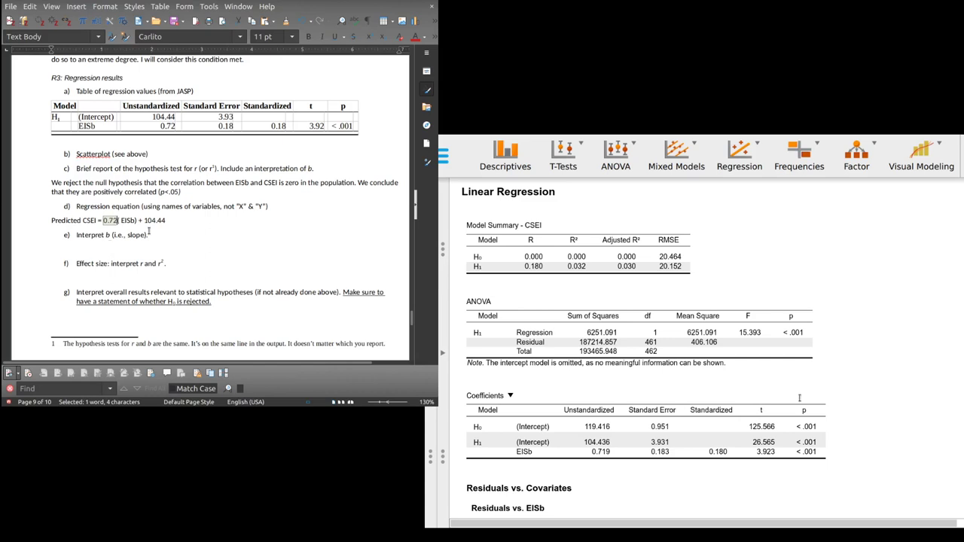
click(104, 245)
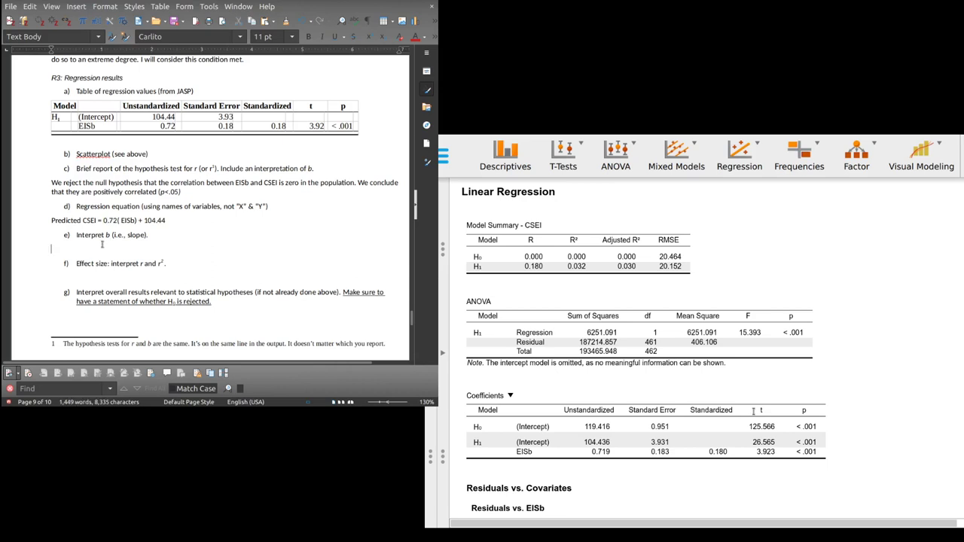
text(N units up/down in Y for every )
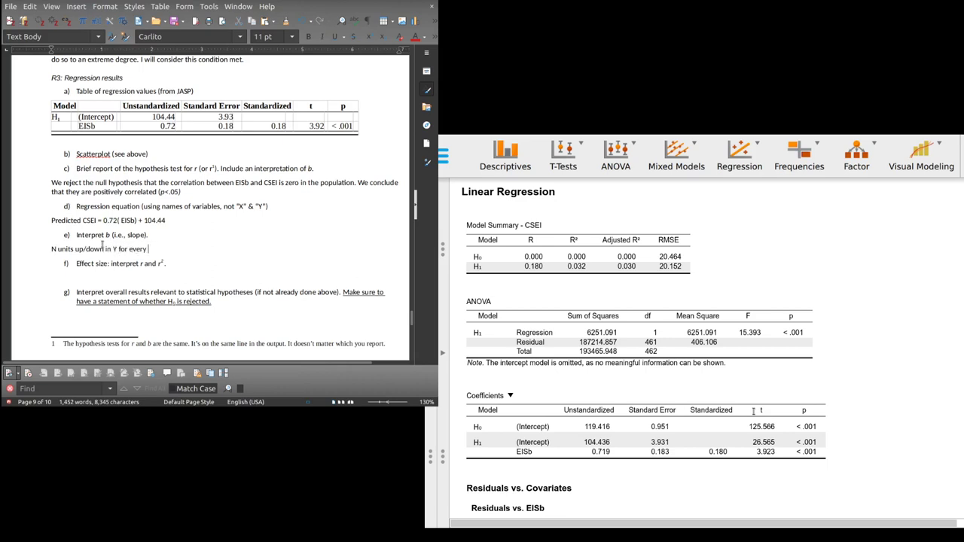
text(1 unit up in X)
double_click(66, 249)
text(points)
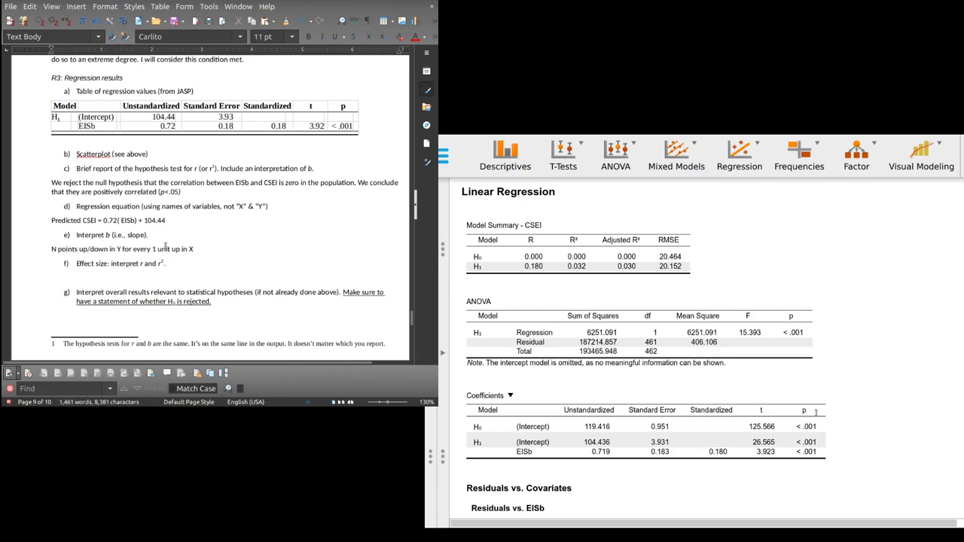
double_click(164, 248)
text(points)
Step: Replace N with 0.72, drop '/down', and make the second 'points' singular
key(Down)
key(Down)
key(Home)
key(ctrl+shift+Right)
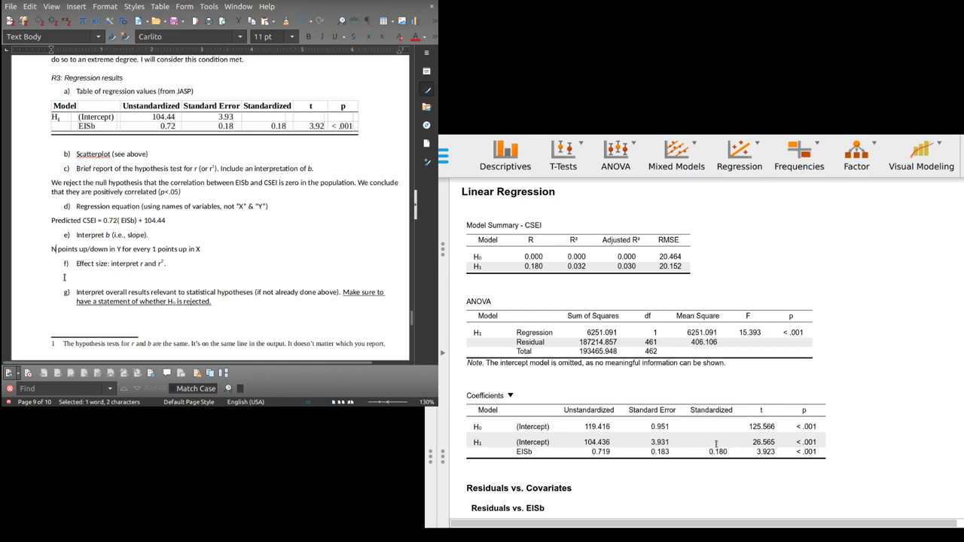
text(0.72)
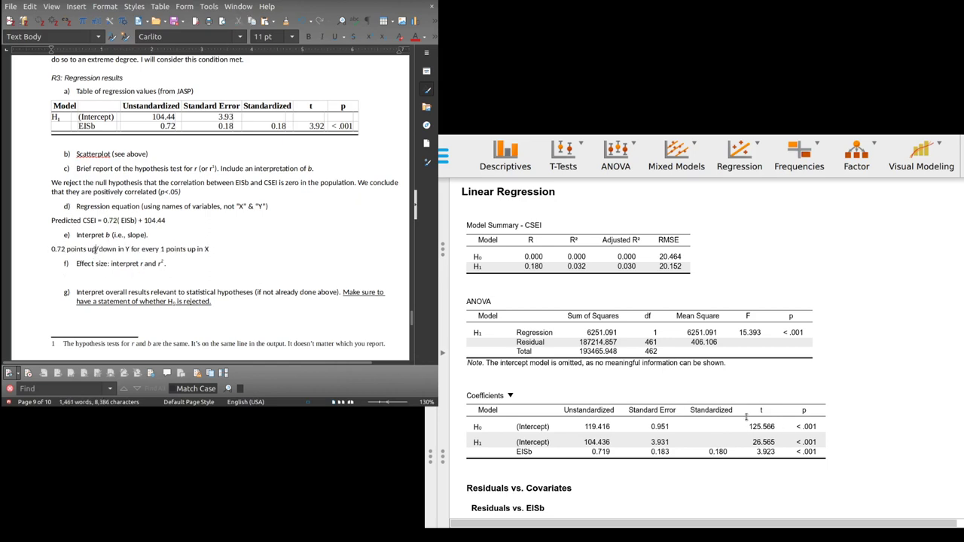
key(Delete)
key(Delete)
key(Delete)
key(Delete)
key(Delete)
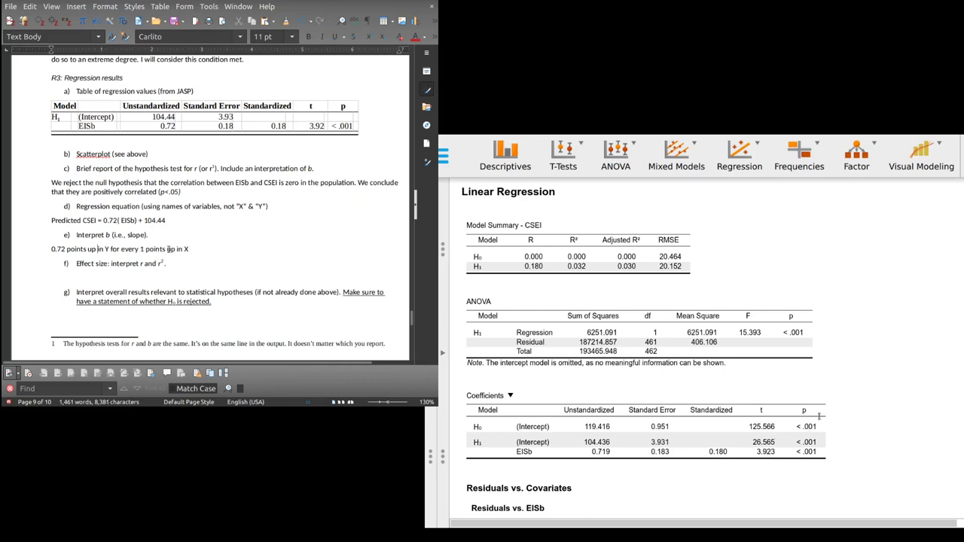
click(165, 250)
key(BackSpace)
Step: End the draft line with EISb and remove the Y placeholder before 'for'
click(195, 246)
text(EI)
key(ctrl+Left)
key(ctrl+Left)
key(ctrl+Left)
key(ctrl+Left)
key(ctrl+Left)
key(ctrl+Left)
key(ctrl+Left)
key(BackSpace)
key(BackSpace)
text(GPA)
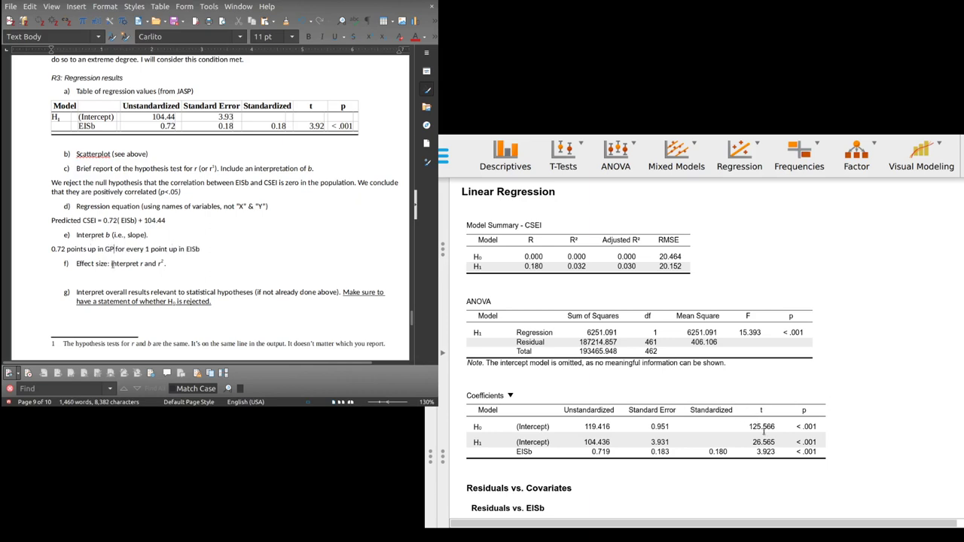
key(BackSpace)
key(BackSpace)
key(BackSpace)
Step: Fill the draft line's outcome slot with CSEI after checking the scatterplot pages
key(Page_Up)
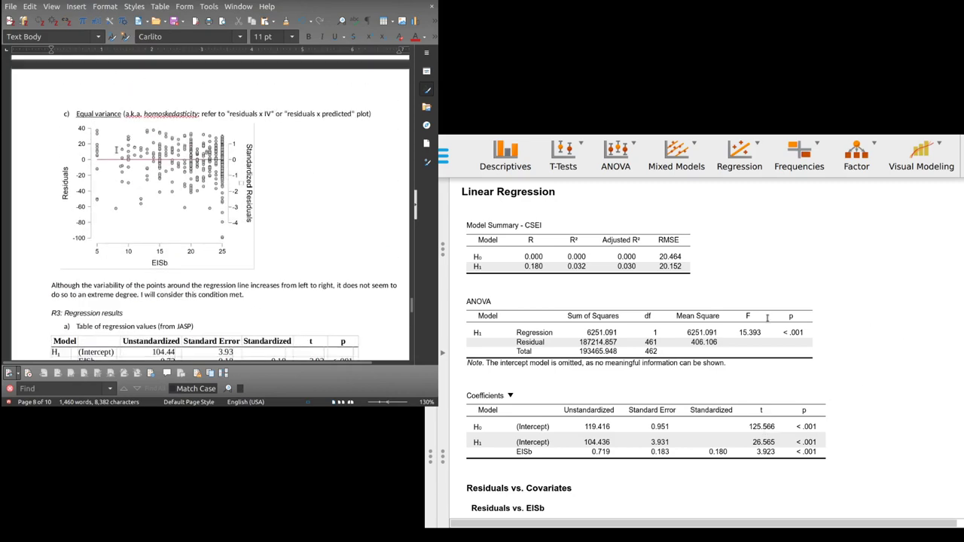
scroll(118, 150, up, 7)
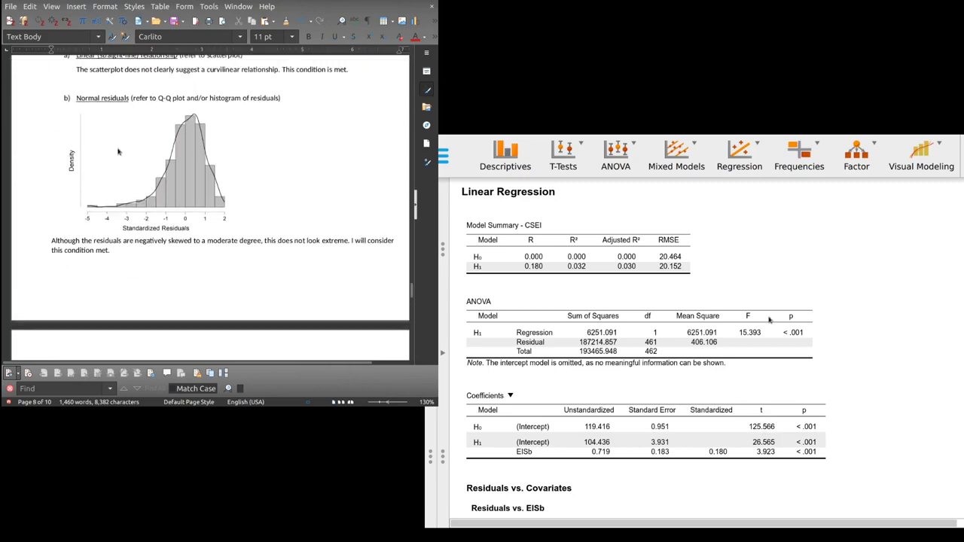
scroll(119, 151, up, 4)
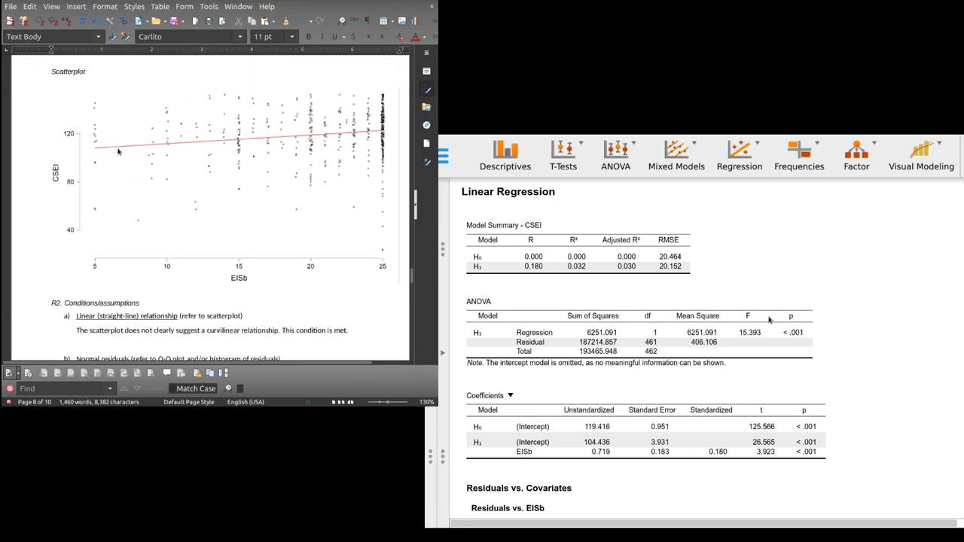
scroll(119, 152, down, 20)
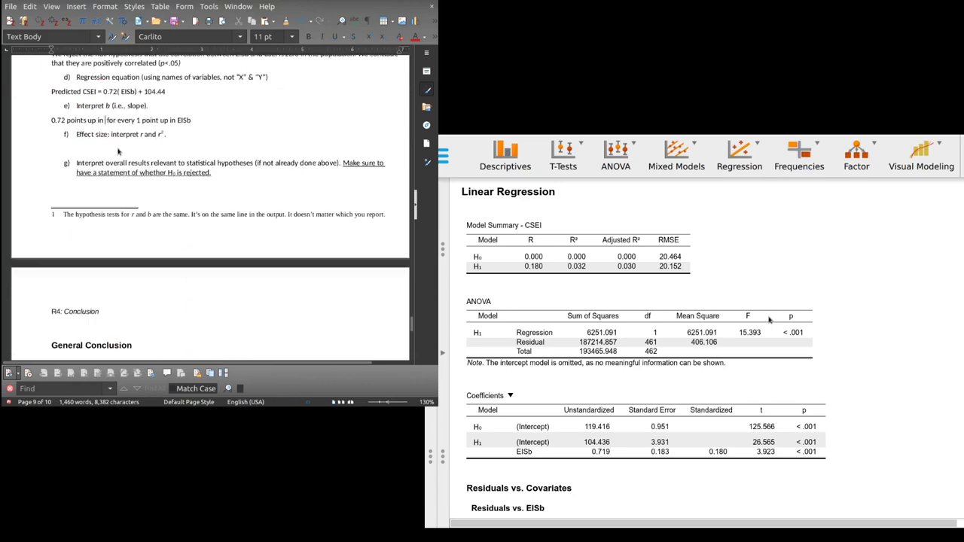
scroll(118, 152, up, 5)
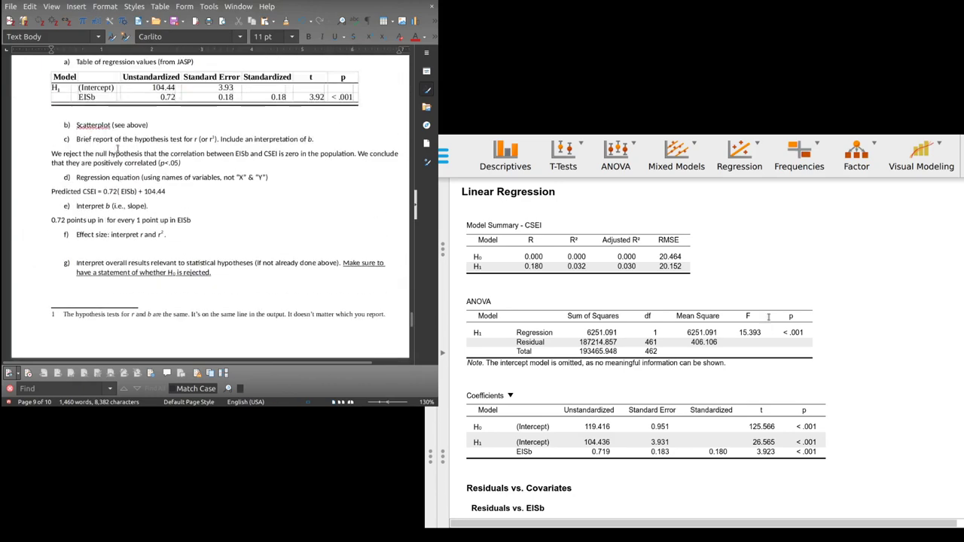
text(CSEI)
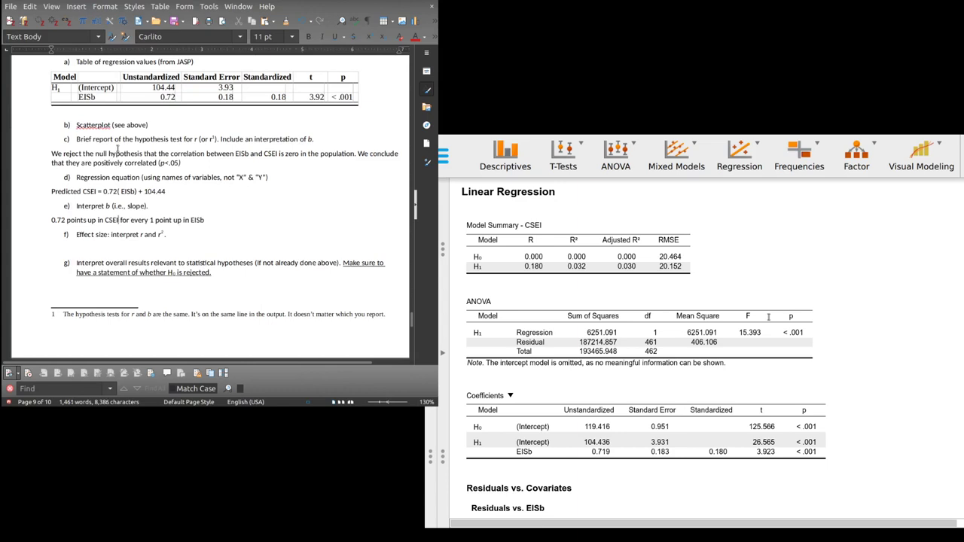
key(Home)
key(ctrl+Right)
key(ctrl+Right)
key(ctrl+Right)
key(ctrl+Right)
key(ctrl+Right)
Step: On a new line, write 'For every one-point increase in EISb scores, our model predicts a 0.72-point increase in CSEI scores.'
key(End)
key(Return)
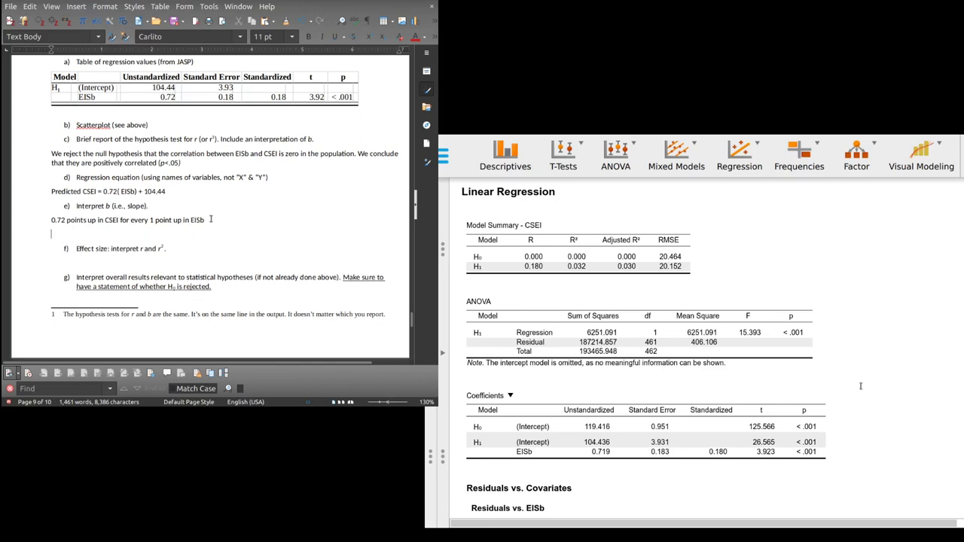
text(For every one-point increase in EI)
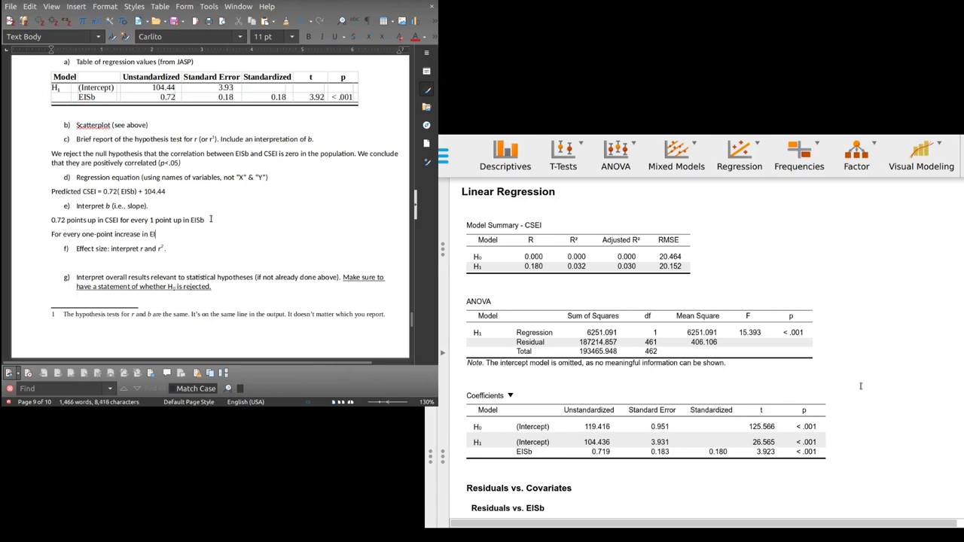
text(Sb scores.)
text(our odel)
key(BackSpace)
key(BackSpace)
key(BackSpace)
key(BackSpace)
text(model predicts a 0.72-point increse)
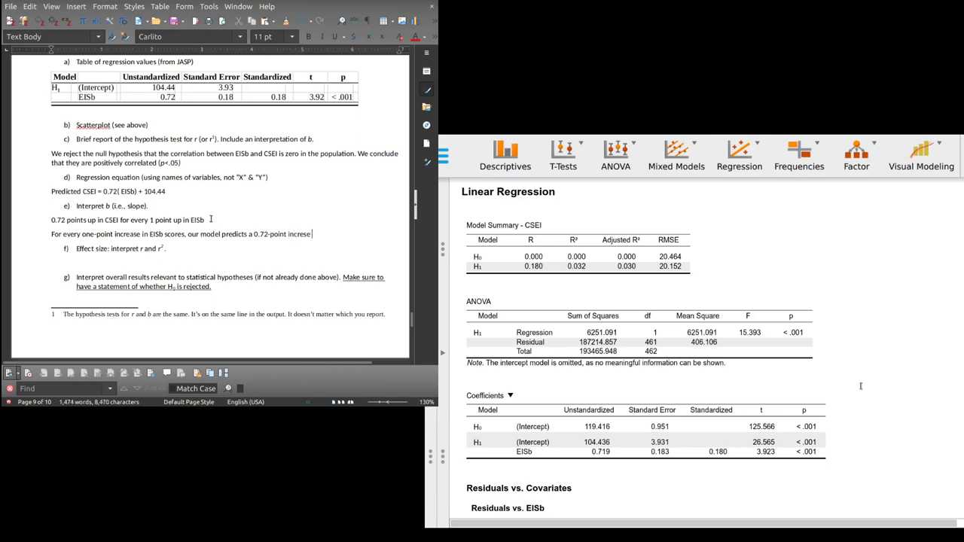
key(BackSpace)
key(BackSpace)
text(ease in CSEI scores.)
Step: Delete the draft slope line and add an empty line below the new sentence
key(shift+Home)
key(Delete)
key(Delete)
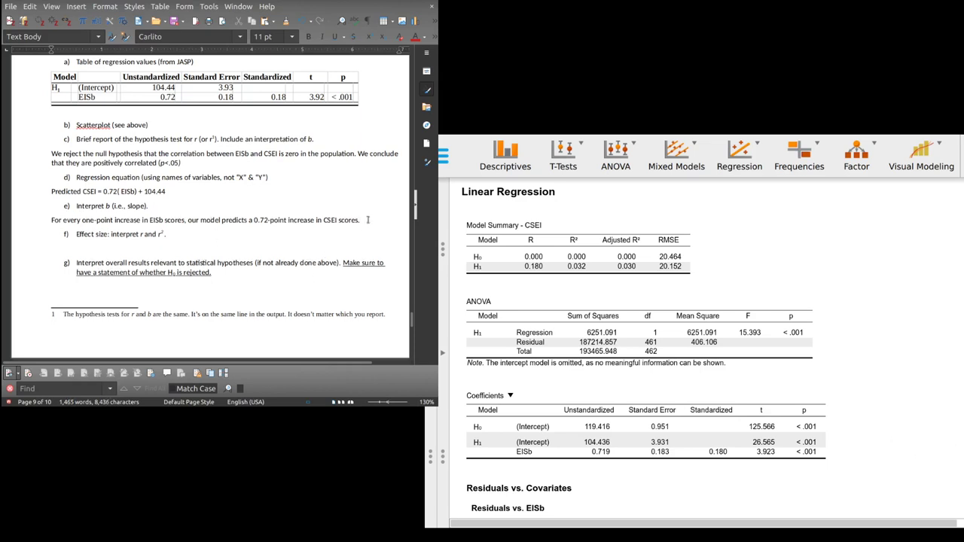
key(Return)
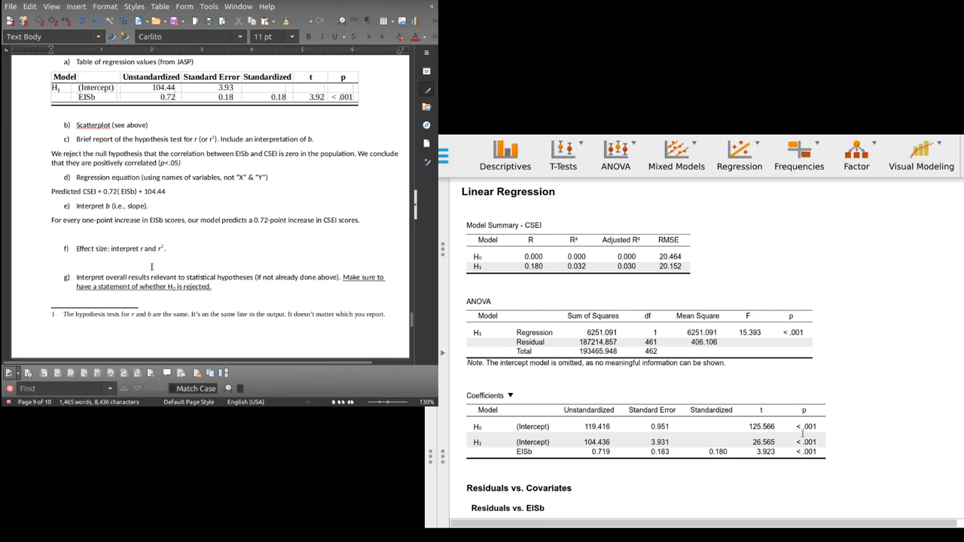
Step: Look up the standardized 0.18 and 0.72 values in the coefficients table and save the report
click(94, 259)
double_click(278, 96)
key(Home)
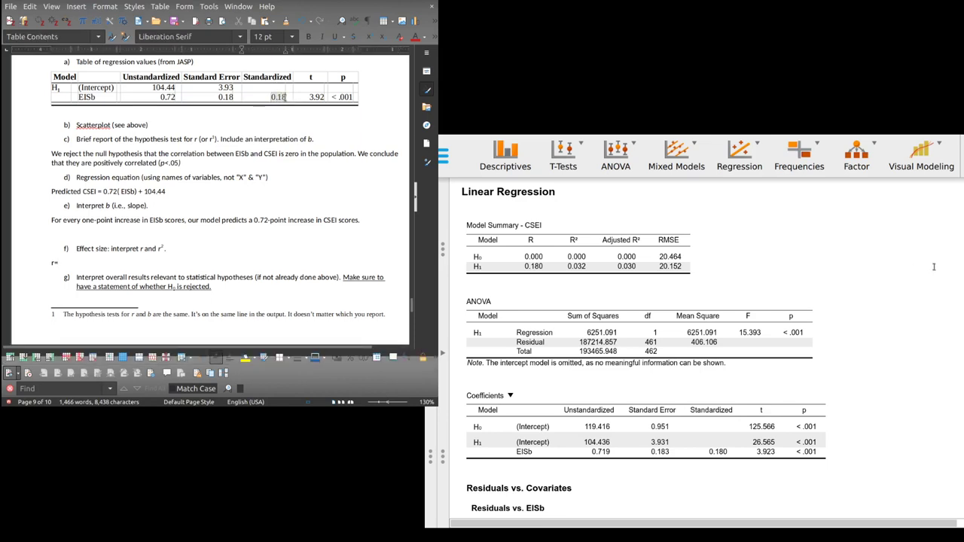
key(shift+End)
double_click(167, 97)
key(ctrl+s)
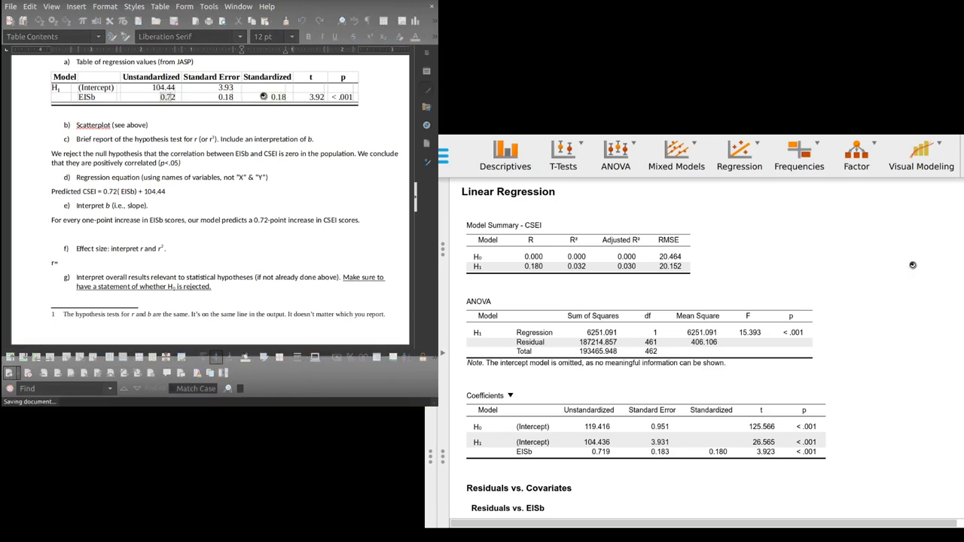
Step: After 'r=' under item f, type '.18, which is a', keeping the r lowercase
click(263, 98)
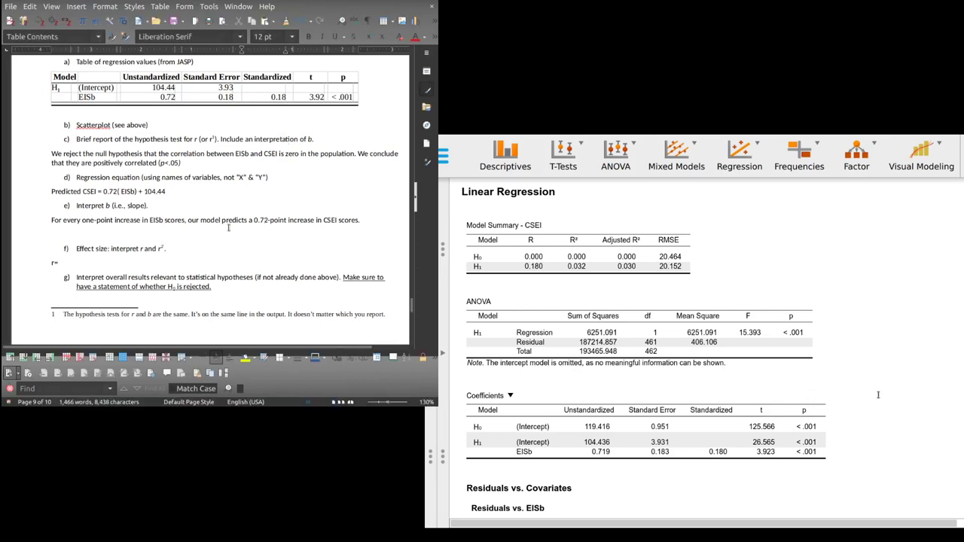
click(88, 265)
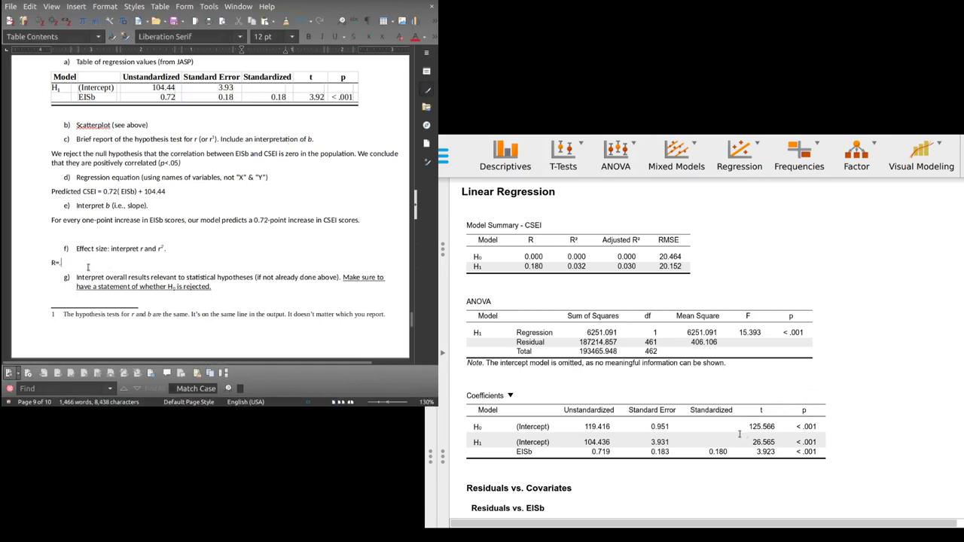
key(ctrl+z)
text(.18, which is a)
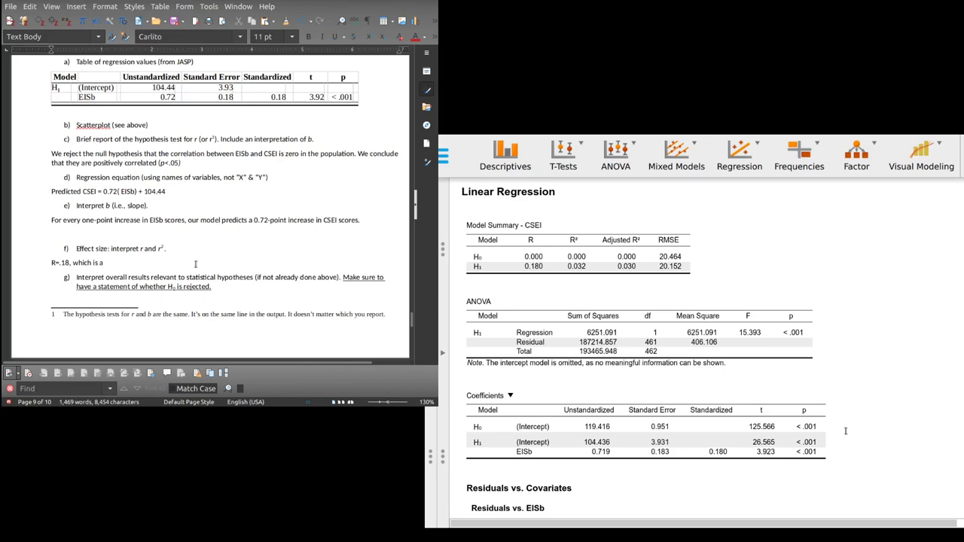
Step: Paste the effect-size rules of thumb and complete the line with 'small to medium correlation.'
text(Rules of thumb for r/r² in social sciences… Small effect: .10/.01 Medium effect: .30/.09 Large effect: .50/.25)
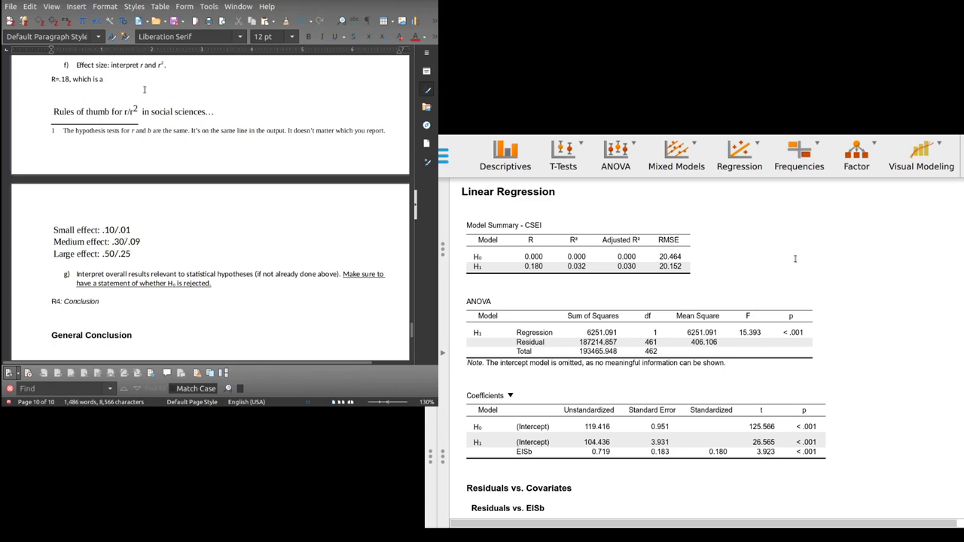
click(115, 80)
text(small to medium effec)
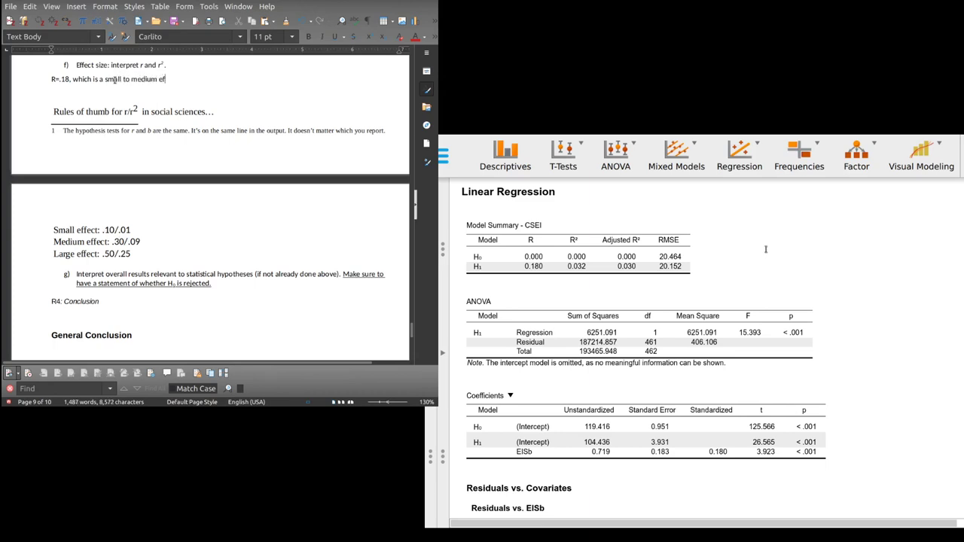
key(BackSpace)
key(BackSpace)
key(BackSpace)
key(BackSpace)
key(BackSpace)
text(correlatio.)
key(BackSpace)
text(n)
Step: Fix the auto-capitalised R and begin an 'r²=' line using a superscript 2
key(Home)
key(Delete)
text(r)
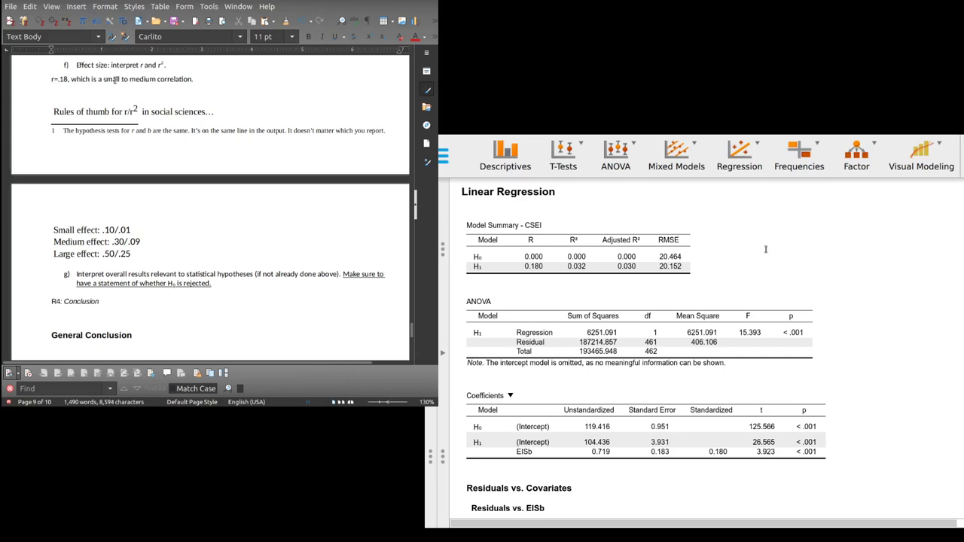
text(r)
key(ctrl+shift+p)
text(2=)
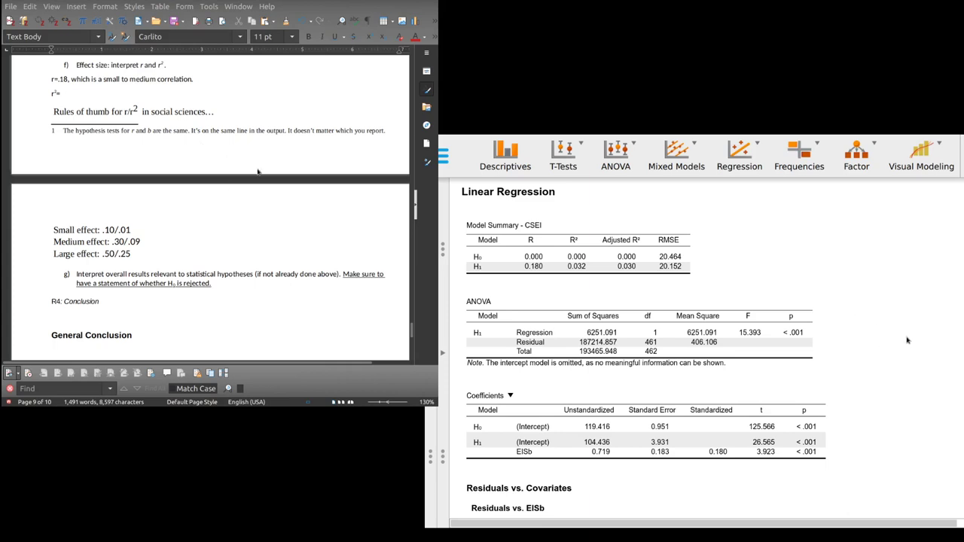
Step: Complete 'r²=.03, meaning that 3% of the variance in CSEI scores can be accounted for by EISb scores'; select the rules-of-thumb block
scroll(503, 310, up, 2)
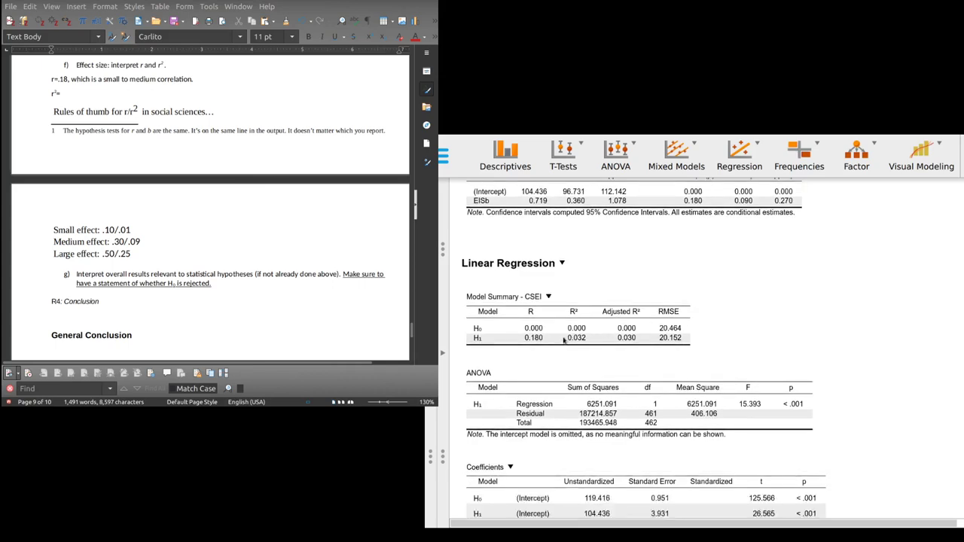
click(596, 340)
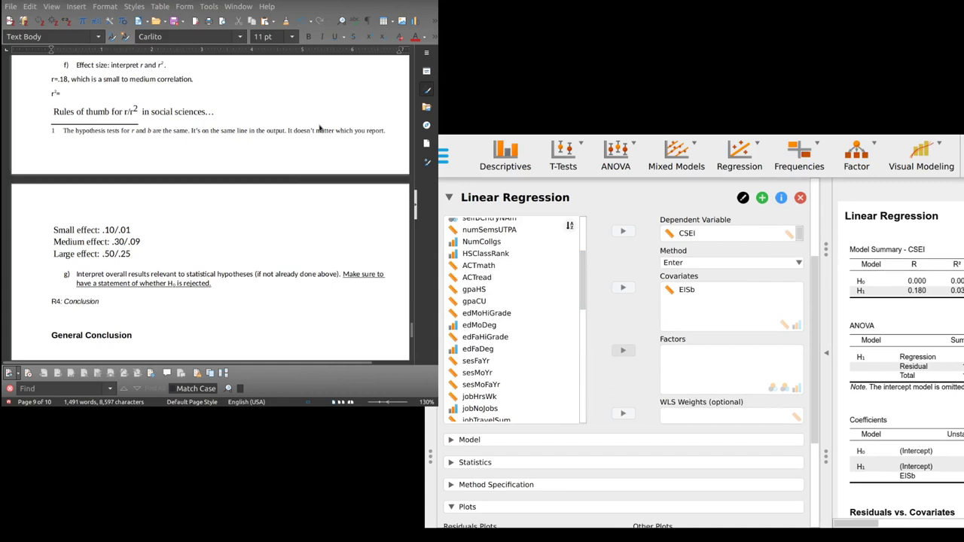
click(65, 95)
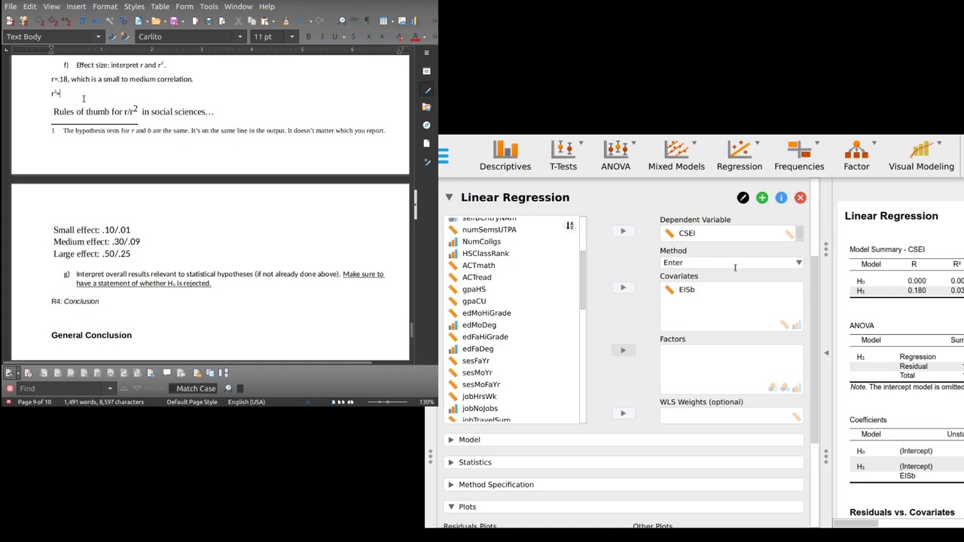
text(.0)
key(ctrl+z)
text(03, mean)
key(BackSpace)
key(BackSpace)
key(BackSpace)
key(BackSpace)
key(ctrl+z)
text(meaning that )
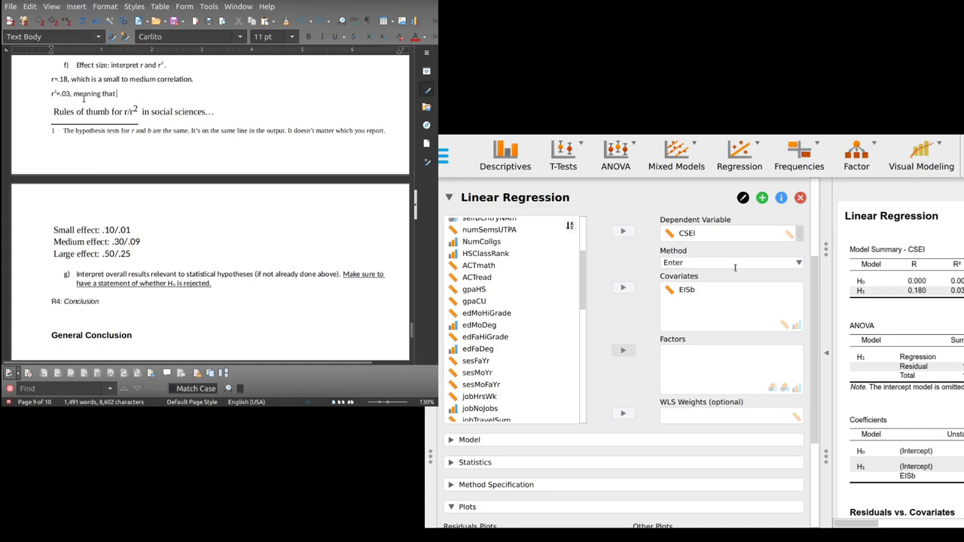
text(3% of the variance in CSEI scores can be accounted for by )
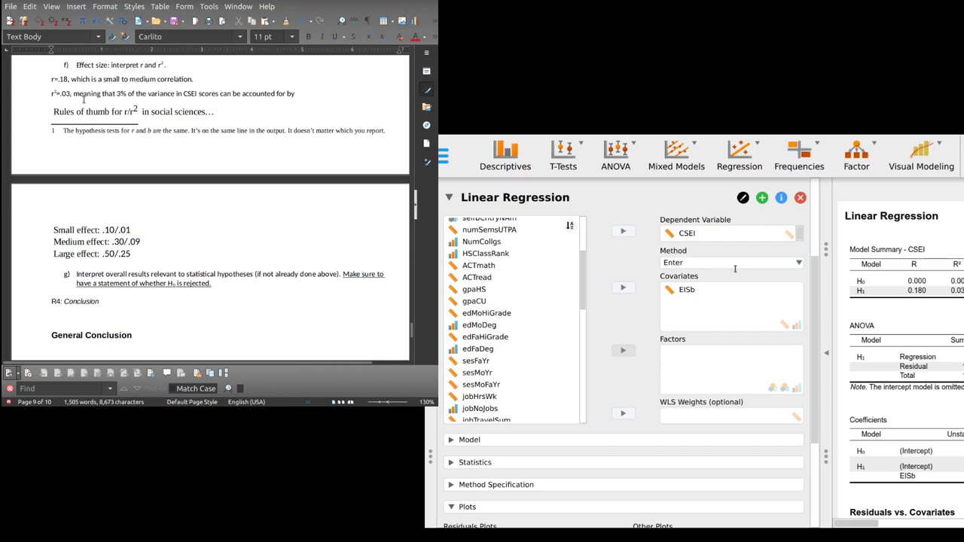
text(EISb scores.)
scroll(253, 151, up, 1)
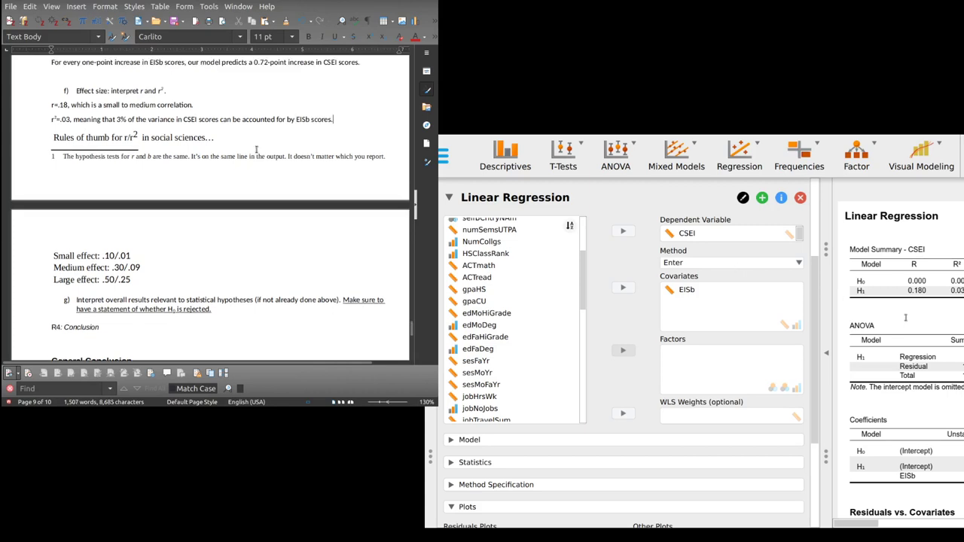
drag(53, 137, 201, 278)
Step: Delete the rules-of-thumb block from item f
key(Delete)
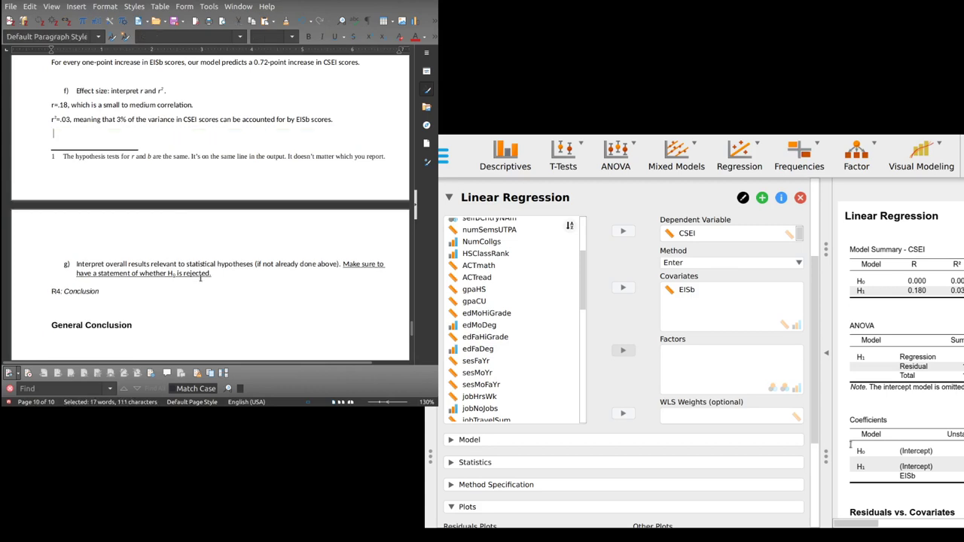
drag(59, 119, 73, 120)
click(82, 120)
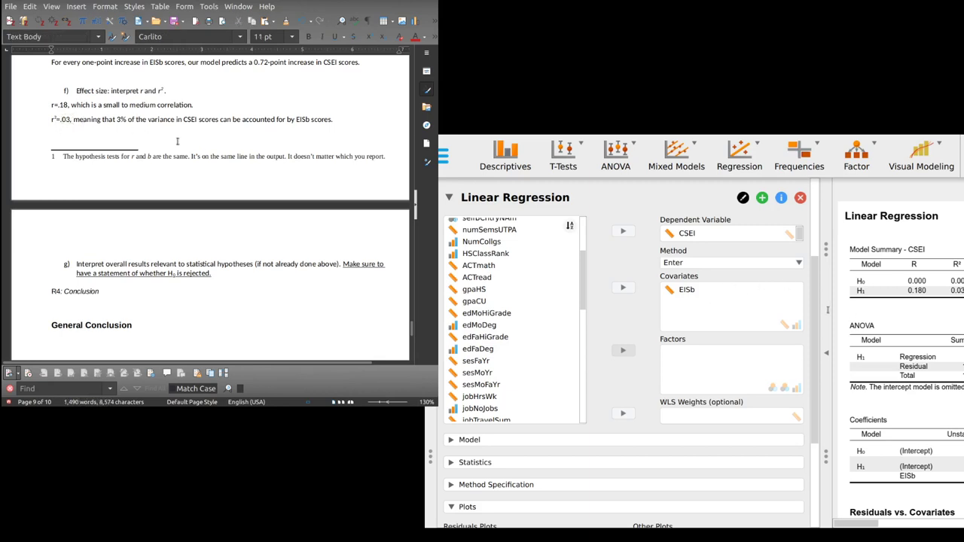
scroll(139, 151, down, 2)
scroll(139, 152, down, 1)
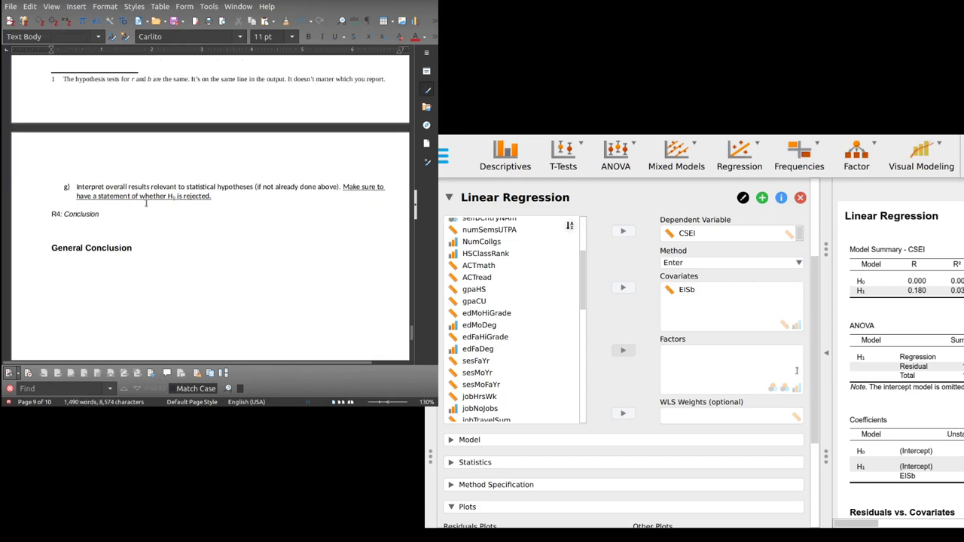
Step: Add two blank lines above R4: Conclusion and draft 'We reject the null hypothesis of no correlation…' under item g
click(153, 187)
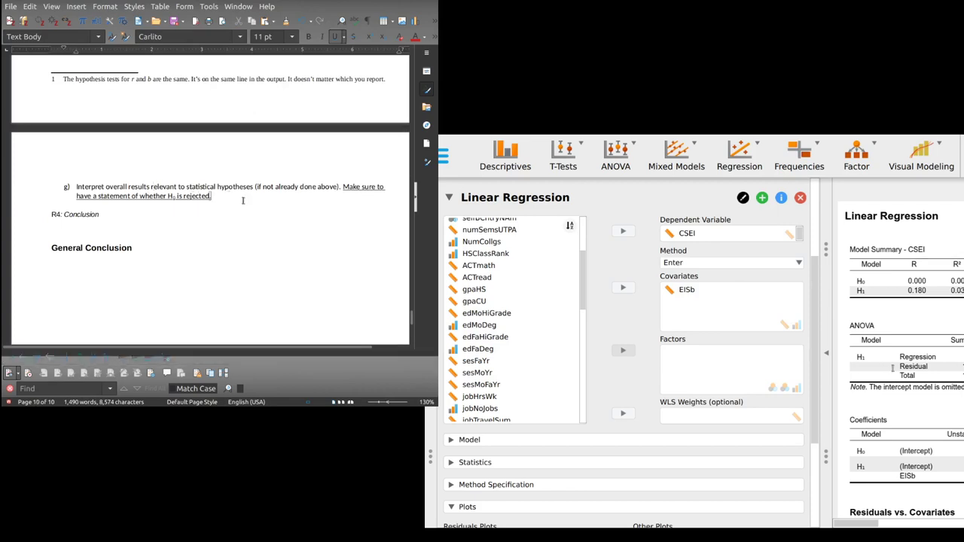
key(Right)
key(Return)
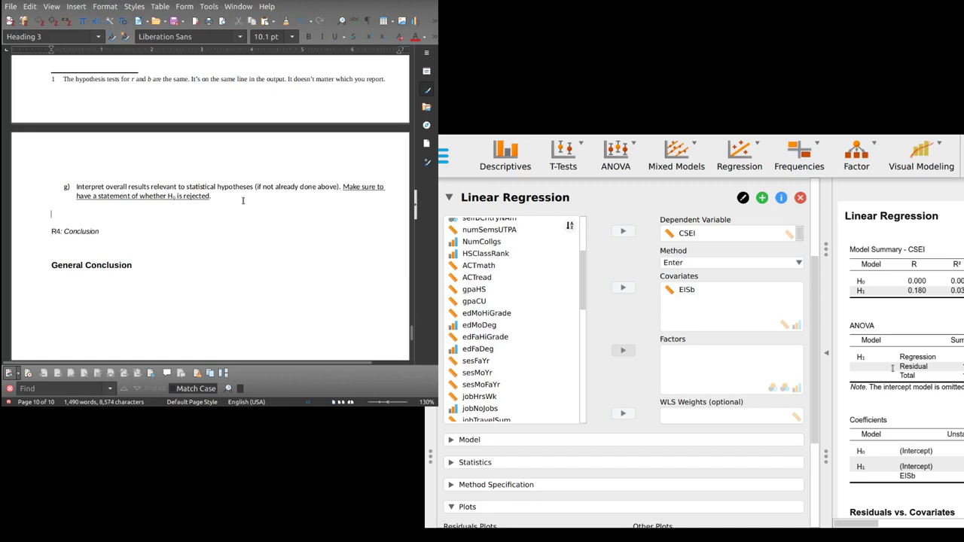
key(Return)
text(We reject the)
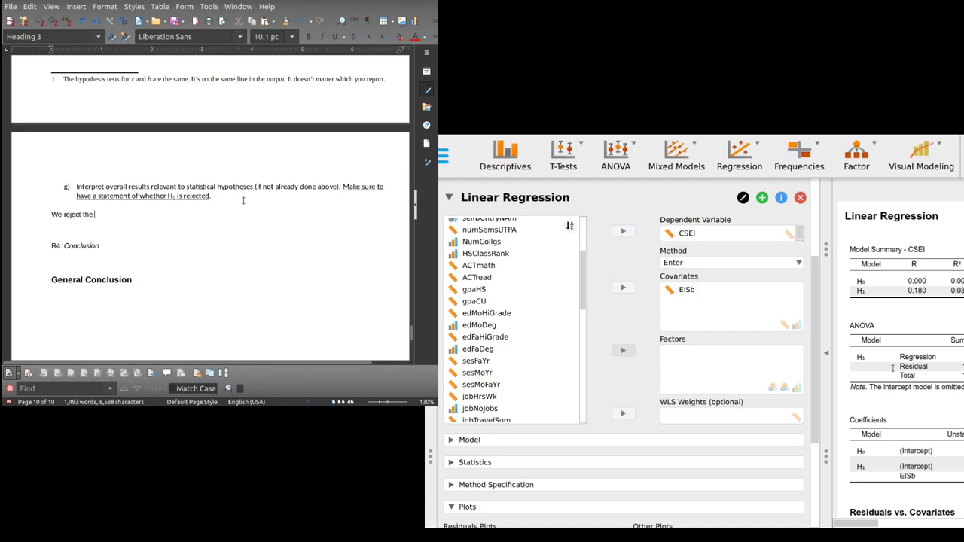
text( null hypothesis of no correlation betw)
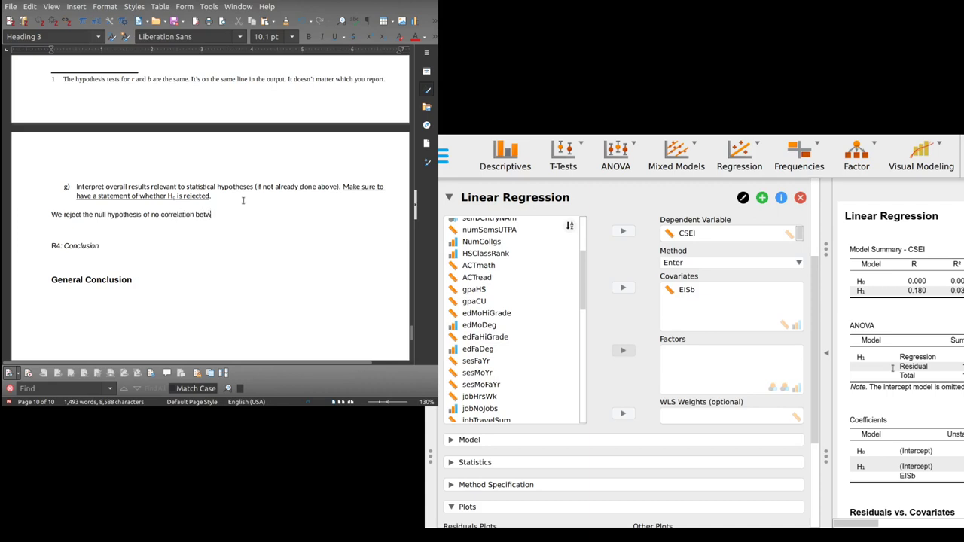
text(een these variables in the population)
Step: Select item c's null-hypothesis rejection paragraph ending with (p<.05)
scroll(233, 194, up, 8)
scroll(223, 189, up, 1)
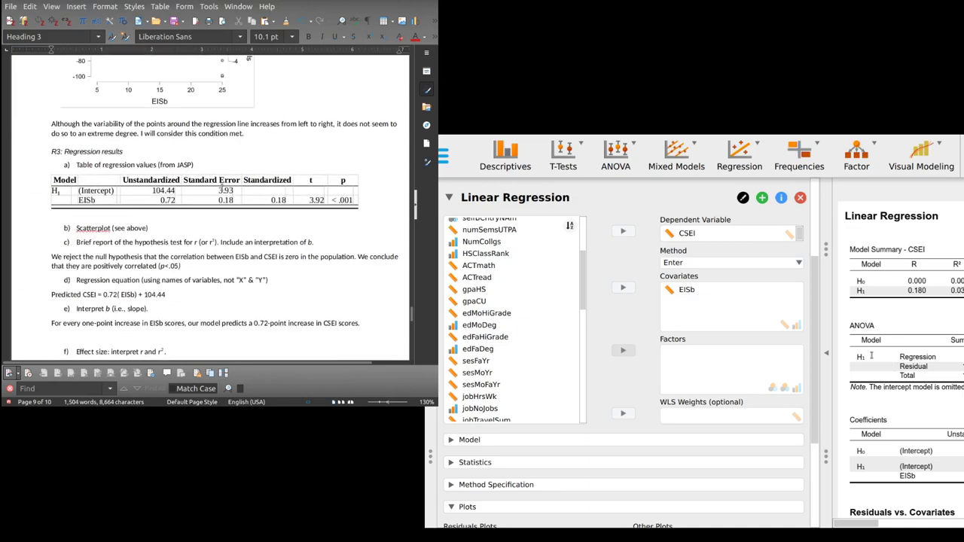
scroll(222, 190, up, 13)
scroll(221, 188, down, 18)
click(222, 143)
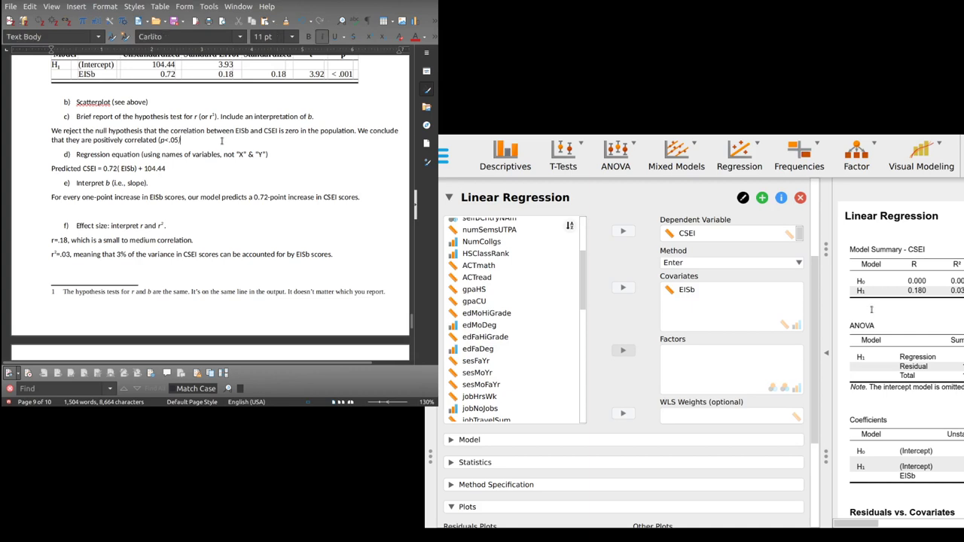
drag(221, 141, 46, 128)
scroll(185, 229, down, 8)
scroll(186, 229, up, 2)
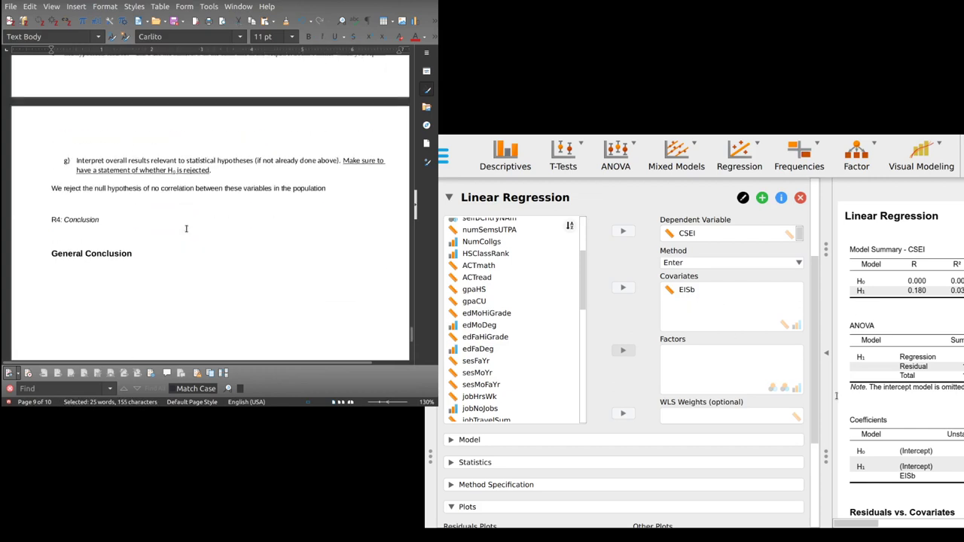
scroll(186, 228, up, 1)
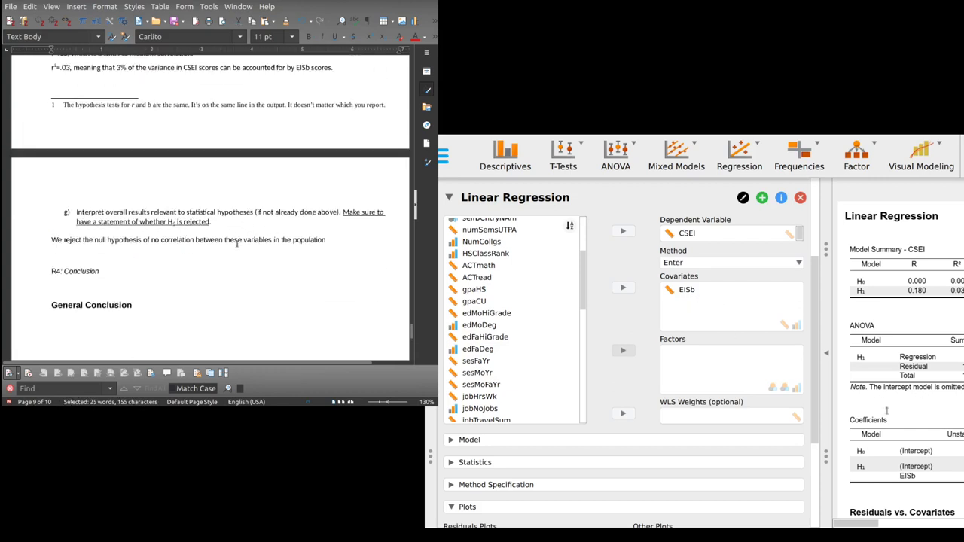
Step: Paste it over the item g draft and add 'In other words, students' experiences of college-preparation support from close friends…'
drag(330, 240, 48, 239)
key(ctrl+v)
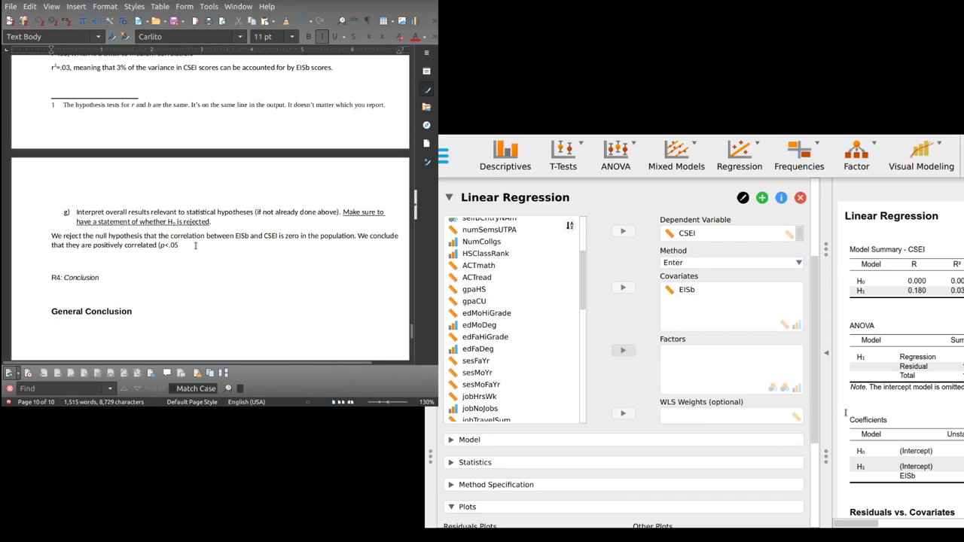
key(ctrl+i)
text(). In other words, studen)
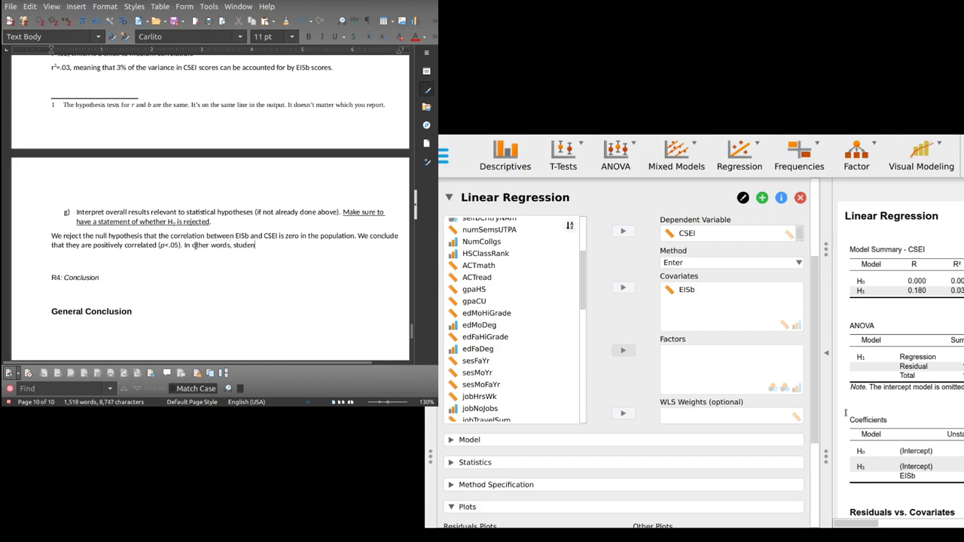
text(ts' experiences of college-prep)
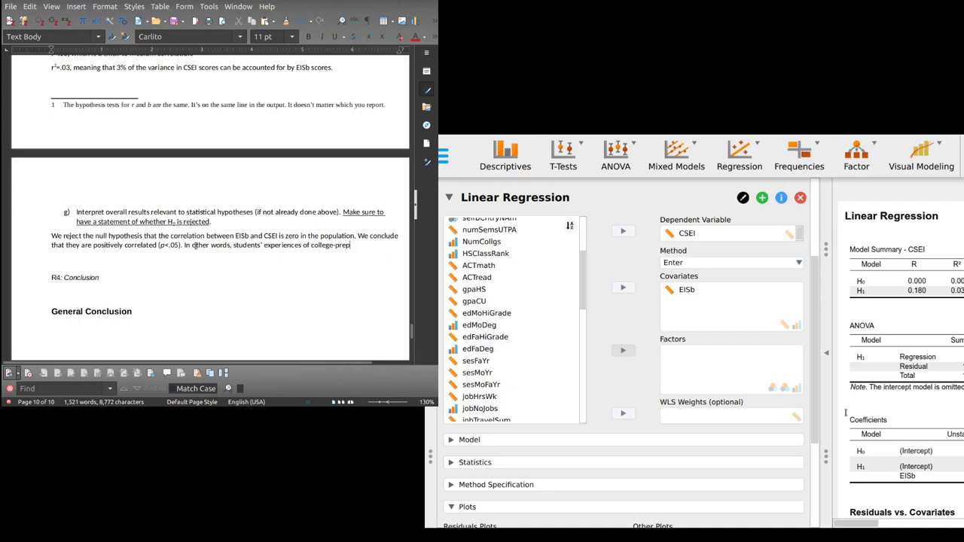
text(aration support from close fr)
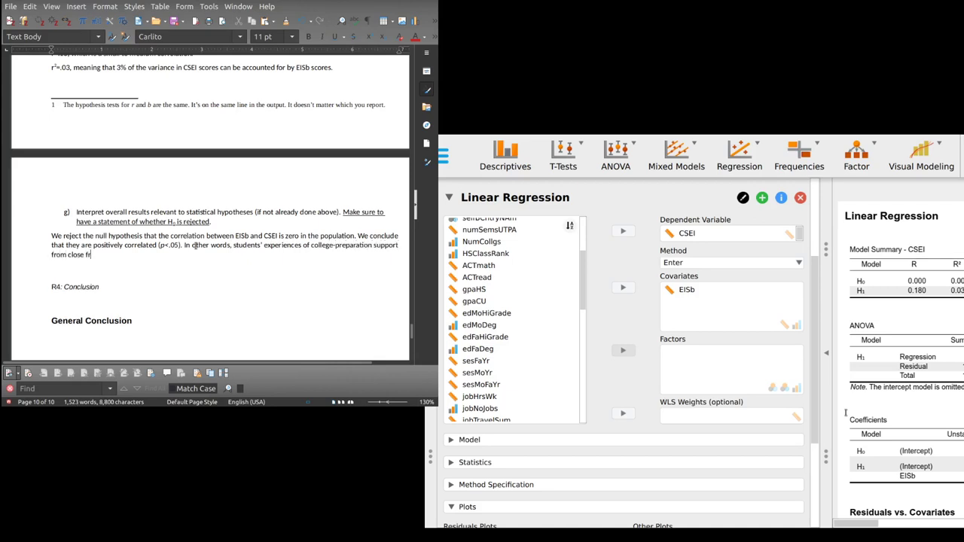
text(iends (EISB) are weakly to moderately)
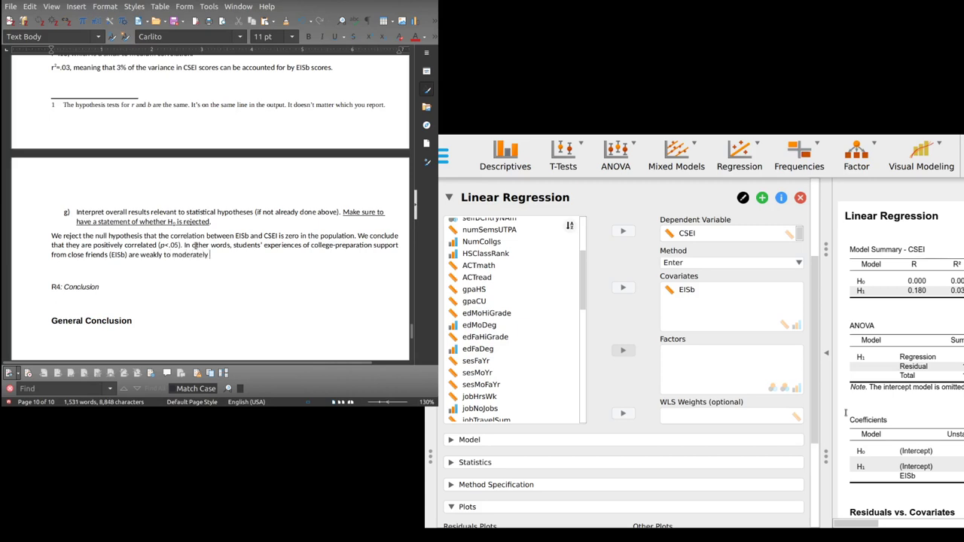
Step: Finish the item g sentence with '…moderately correlated with their college self-efficacy (CSEI).'
scroll(195, 245, up, 2)
scroll(195, 246, up, 3)
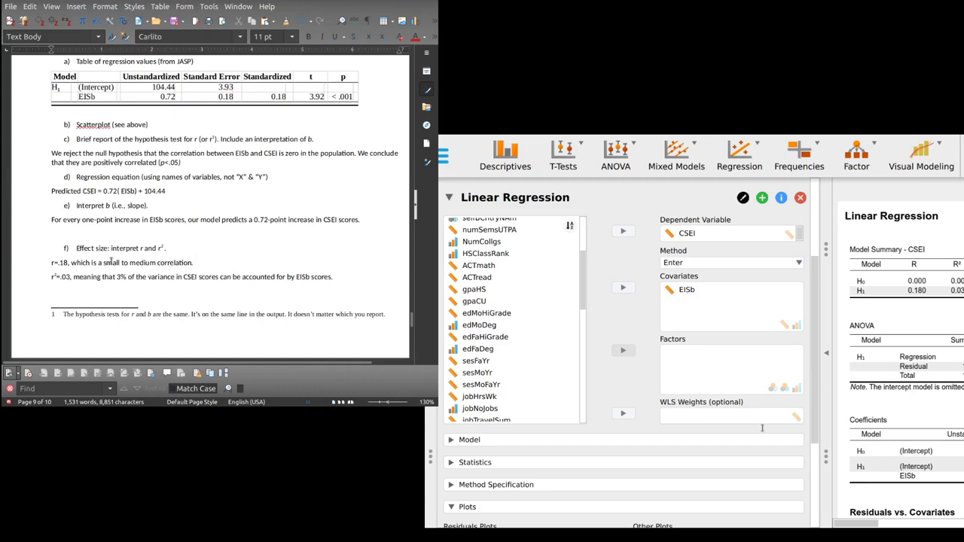
scroll(112, 261, down, 5)
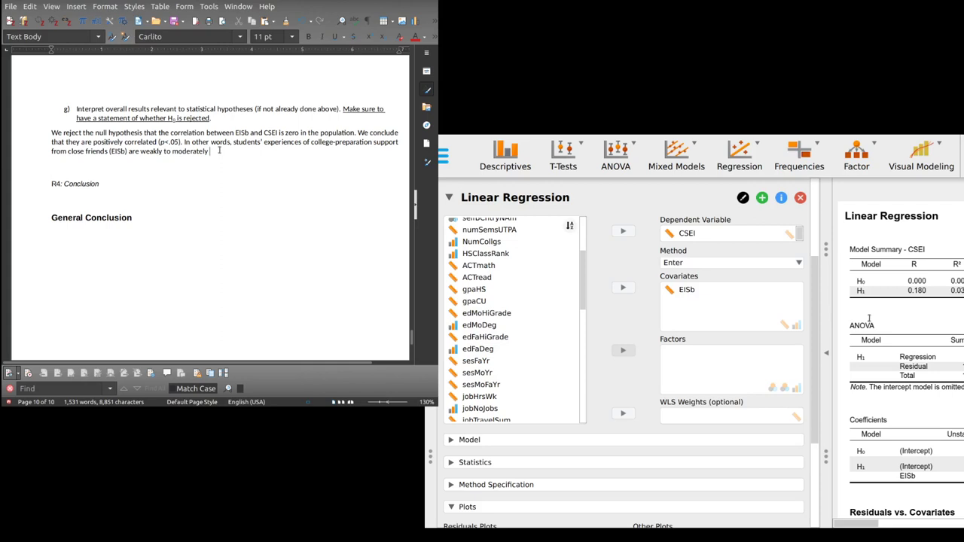
text(correlated with their )
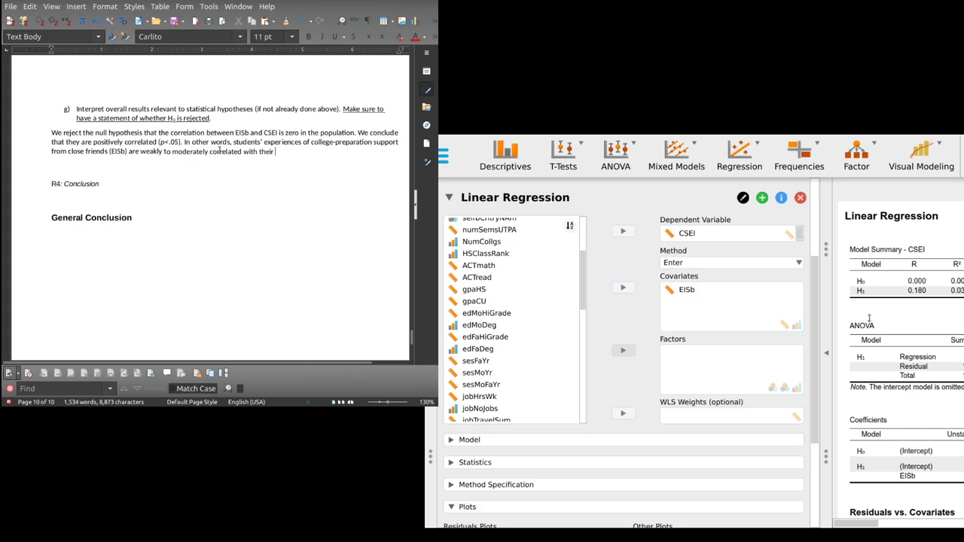
text(college self-efficacy (C)
text(SEI).)
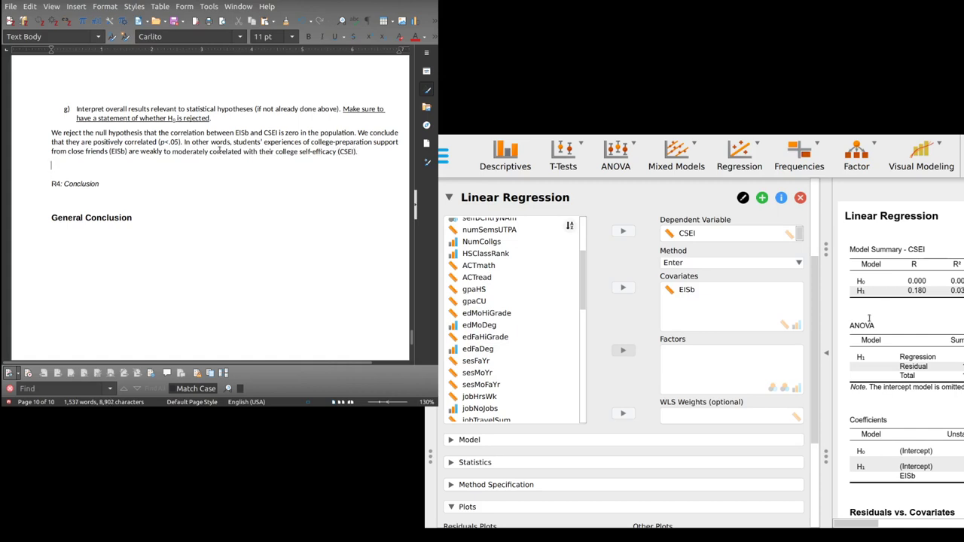
Step: Remove the blank line and the phrase 'In other words,' so the sentence starts with 'Students''
key(BackSpace)
key(Down)
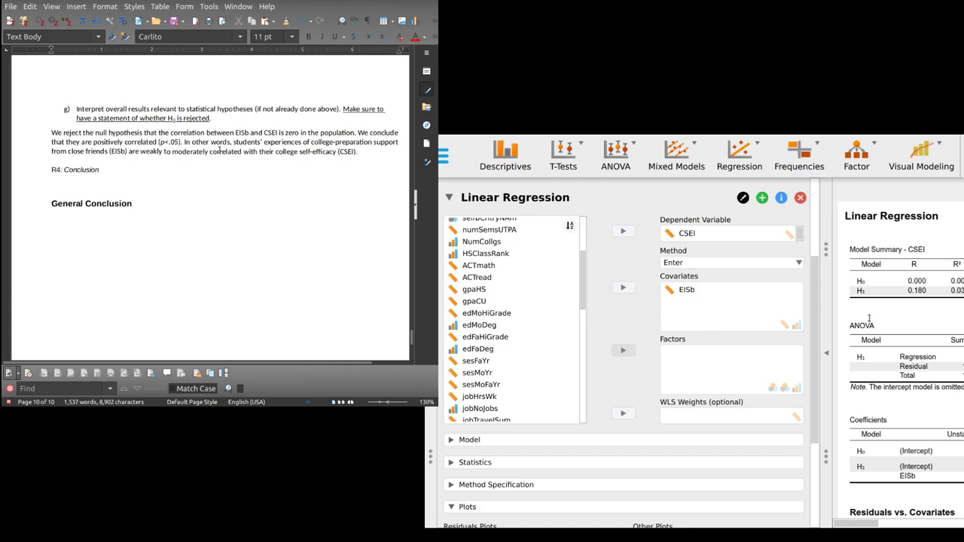
drag(183, 142, 233, 142)
key(Delete)
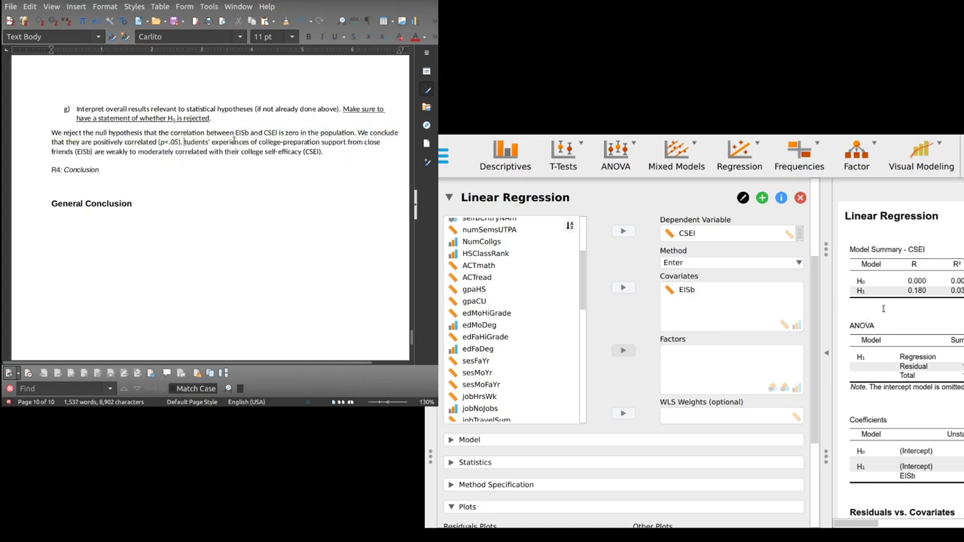
text(S)
Step: Cut the close-friends support sentence and paste it under R4: Conclusion
key(shift+Down)
key(shift+Down)
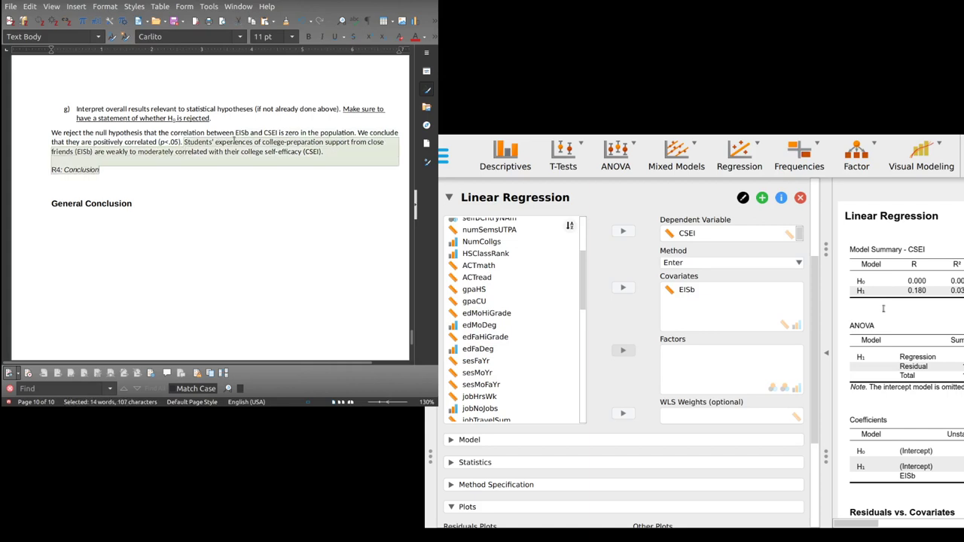
key(shift+Up)
key(shift+End)
key(ctrl+x)
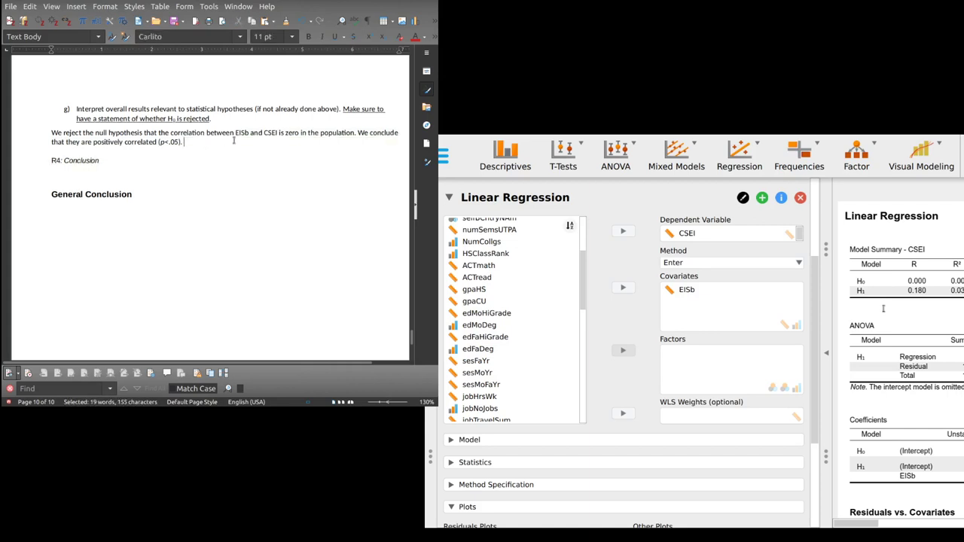
key(Down)
key(Down)
key(ctrl+v)
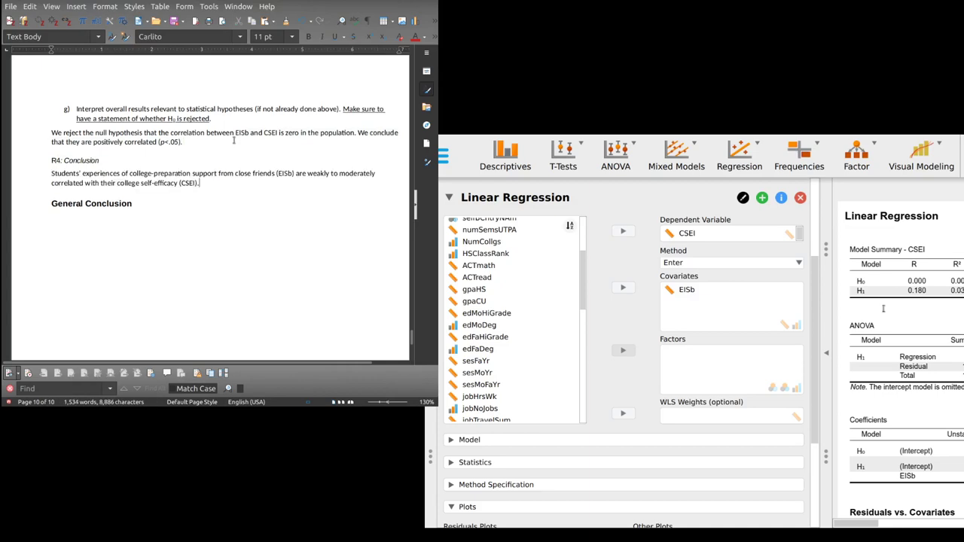
Step: Copy the A4 paragraph about jobs and GPA and paste it beneath the General Conclusion heading
scroll(207, 246, up, 20)
scroll(207, 246, down, 3)
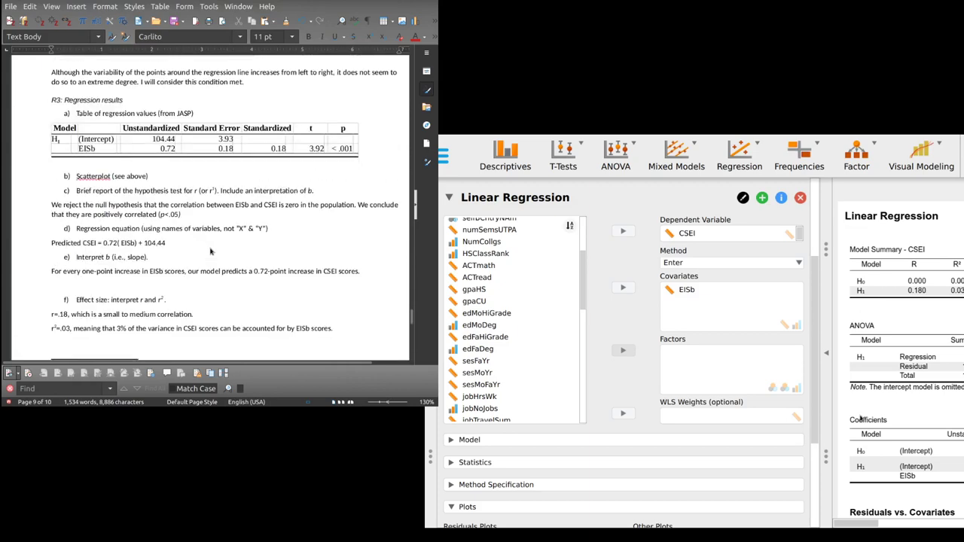
scroll(210, 251, up, 20)
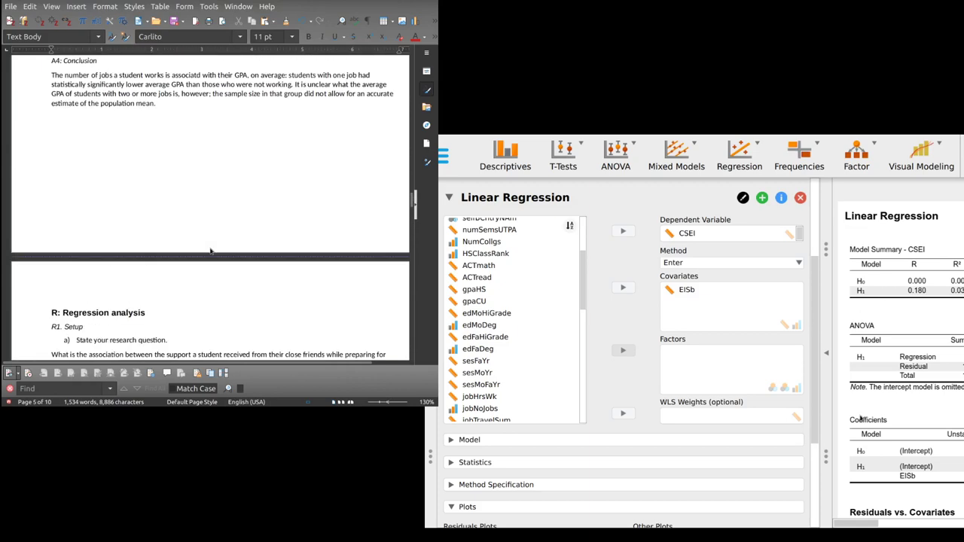
scroll(211, 251, up, 10)
scroll(211, 251, down, 5)
scroll(211, 248, down, 8)
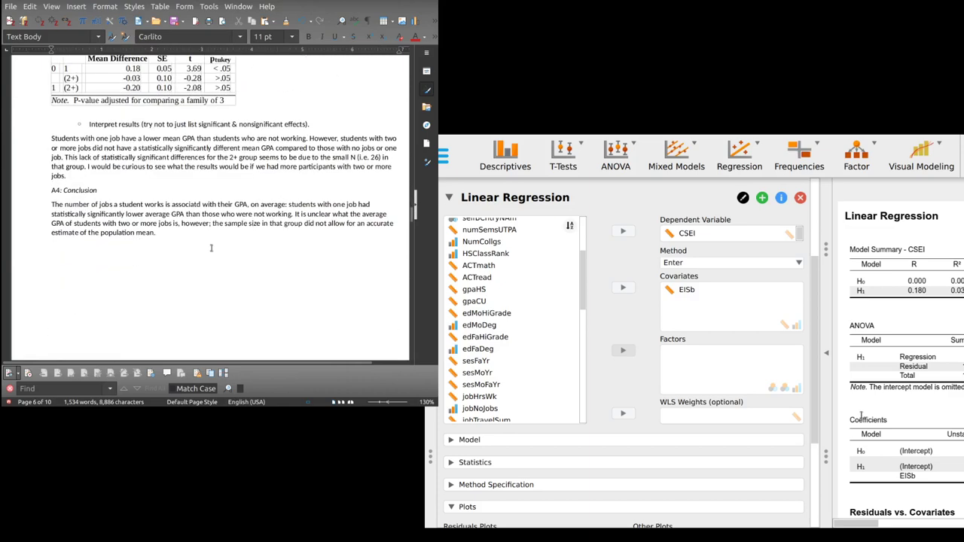
scroll(211, 248, down, 1)
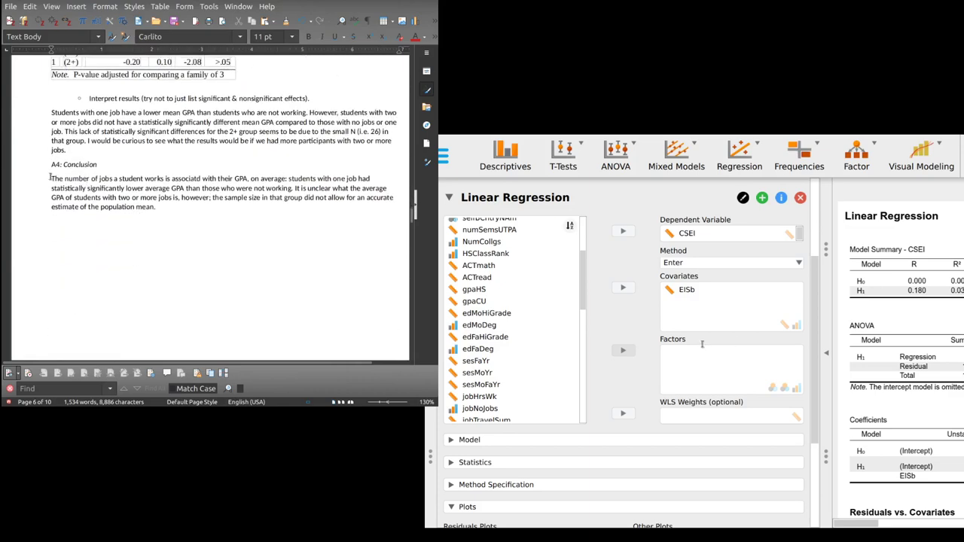
drag(49, 178, 166, 209)
scroll(173, 211, down, 20)
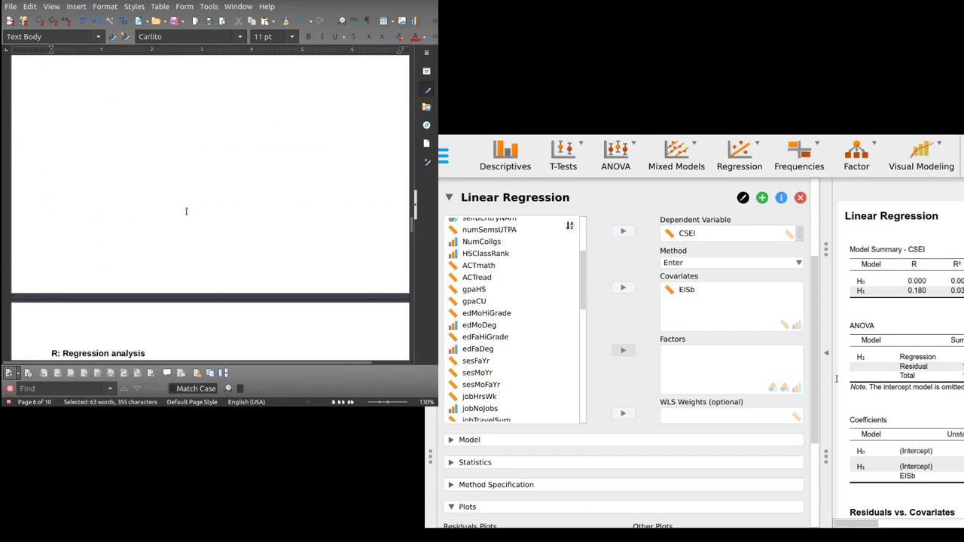
scroll(186, 212, down, 3)
click(87, 218)
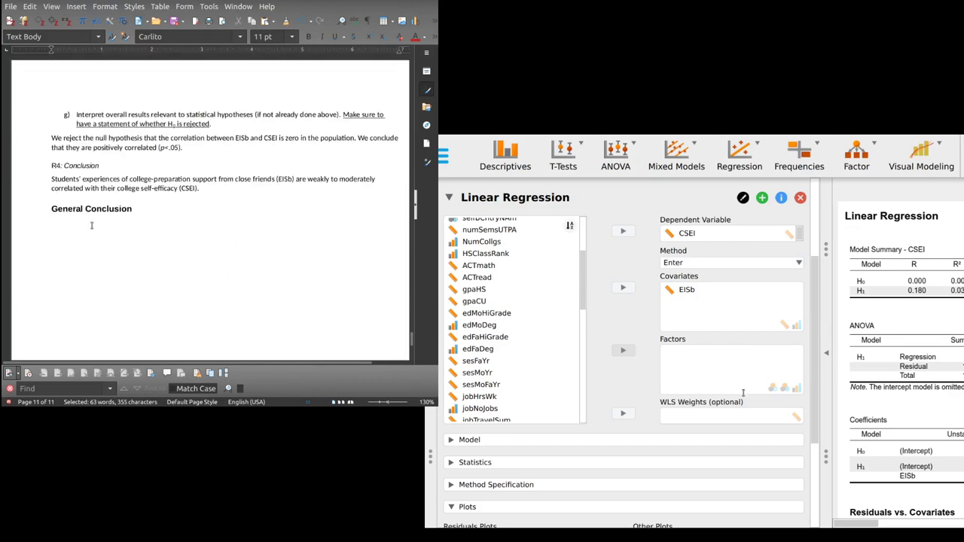
key(ctrl+v)
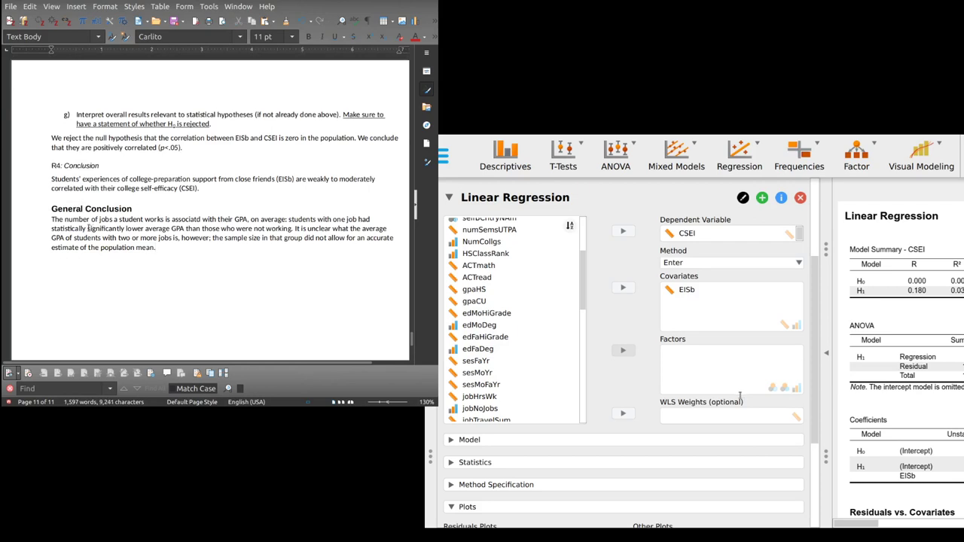
Step: Add blank lines under General Conclusion and paste a reference copy of the R4 sentence
click(46, 218)
key(Return)
key(Return)
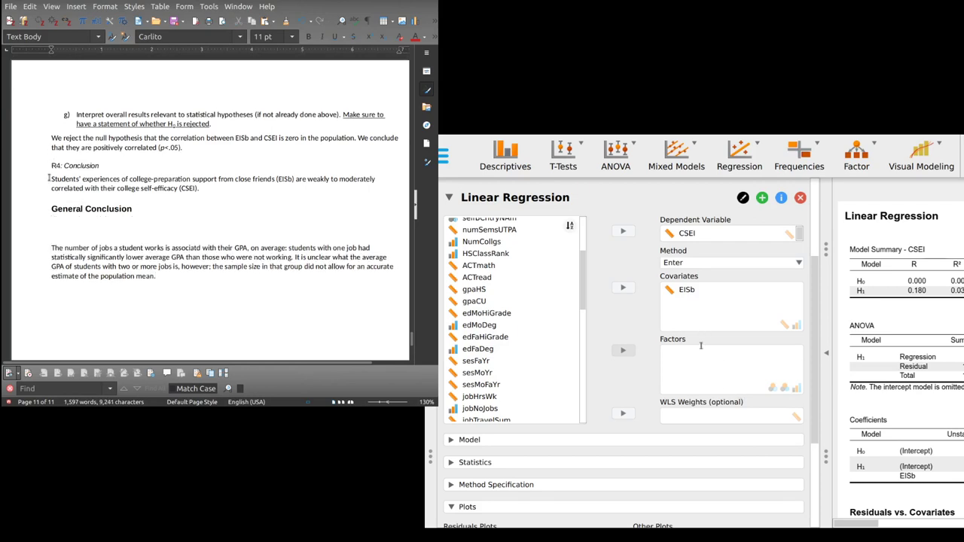
drag(48, 179, 217, 186)
key(ctrl+c)
click(73, 231)
key(ctrl+v)
Step: Type 'I found that support for close friends is correlated with college self-efficacy and that', then remove the reference copy
click(168, 220)
key(Delete)
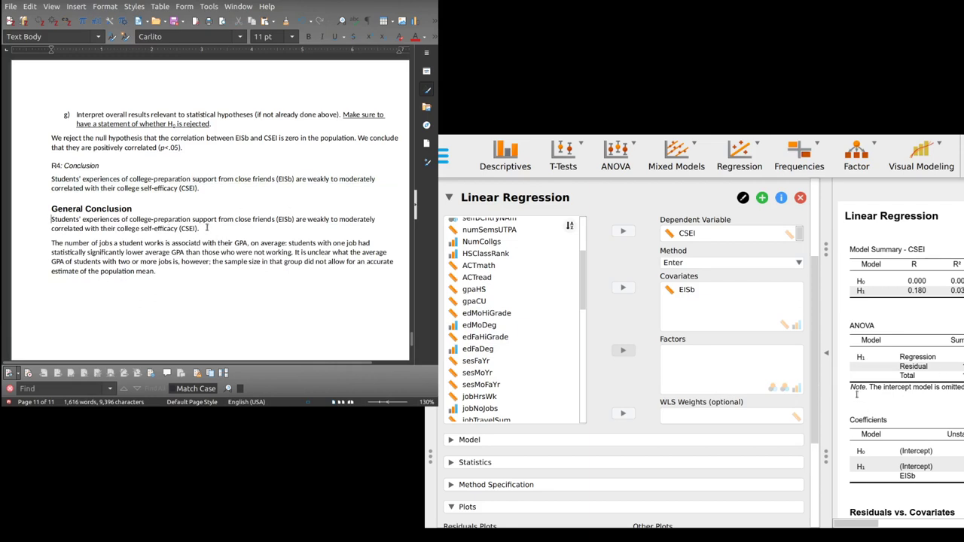
key(ctrl+z)
text(I found that)
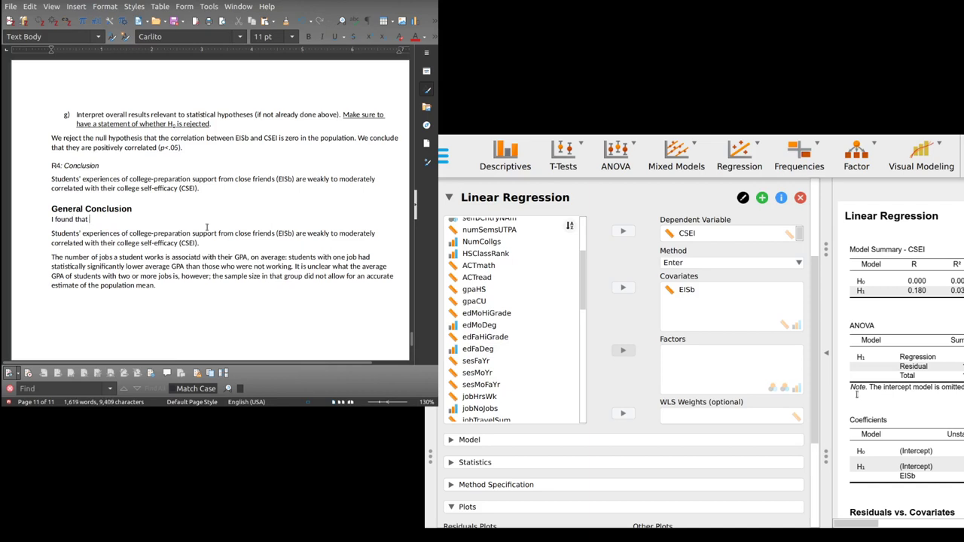
text( support for close friends is )
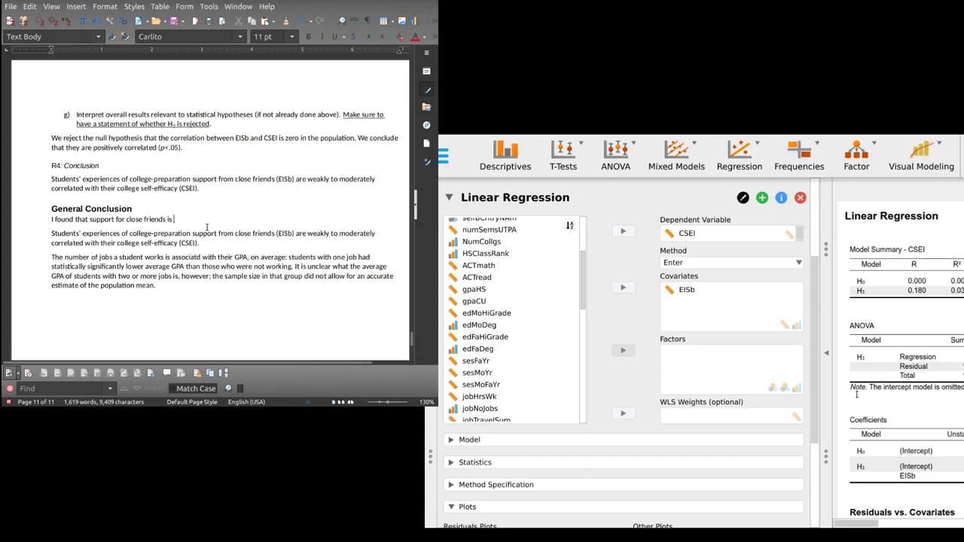
text(correlated with college self-efficacy and that)
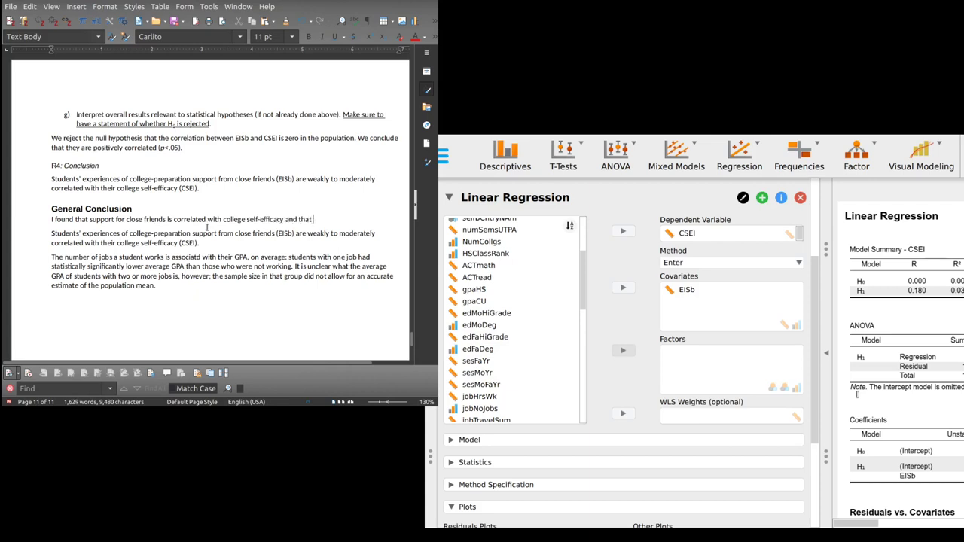
triple_click(24, 234)
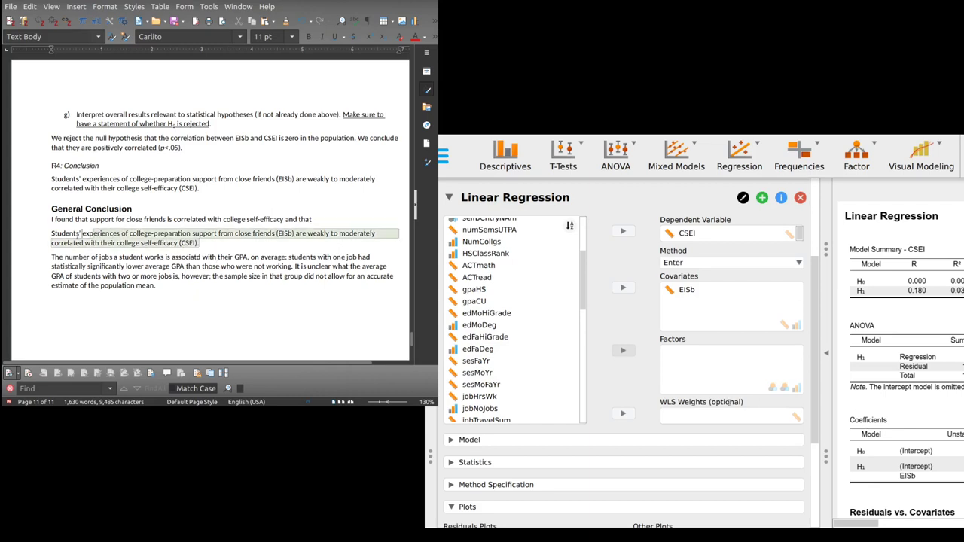
key(ctrl+x)
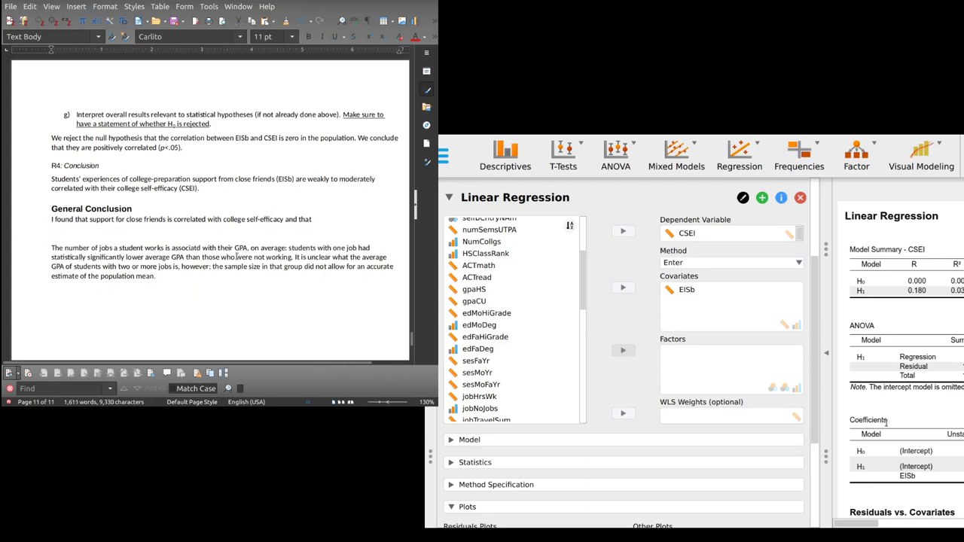
Step: Continue the General Conclusion's opening sentence with 'working versus not working while going to college affect'
click(321, 219)
text(working versus not workin)
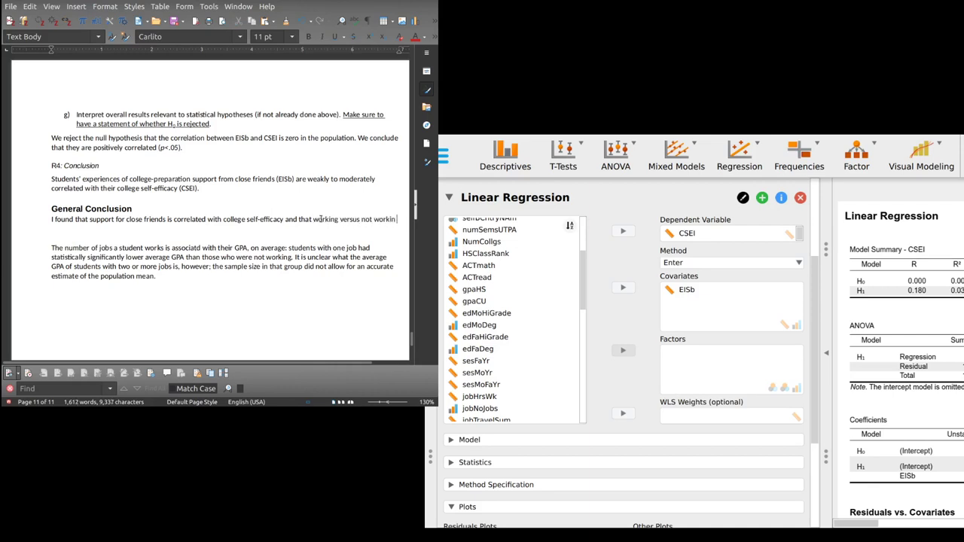
key(ctrl+BackSpace)
key(ctrl+BackSpace)
key(ctrl+BackSpace)
text(in college)
key(ctrl+BackSpace)
key(ctrl+BackSpace)
key(ctrl+BackSpace)
text(whether)
key(ctrl+BackSpace)
text(the number)
key(ctrl+BackSpace)
key(ctrl+BackSpace)
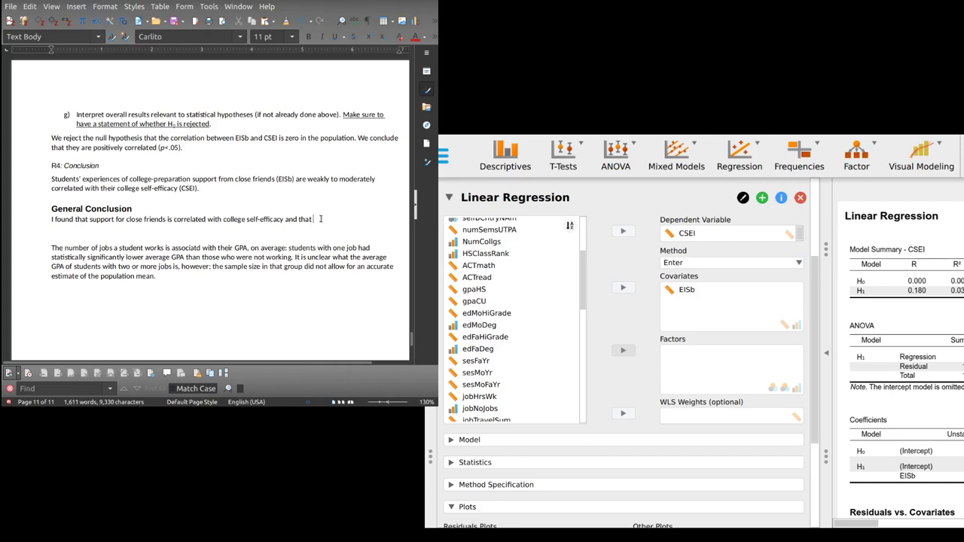
text(working versus not not wor)
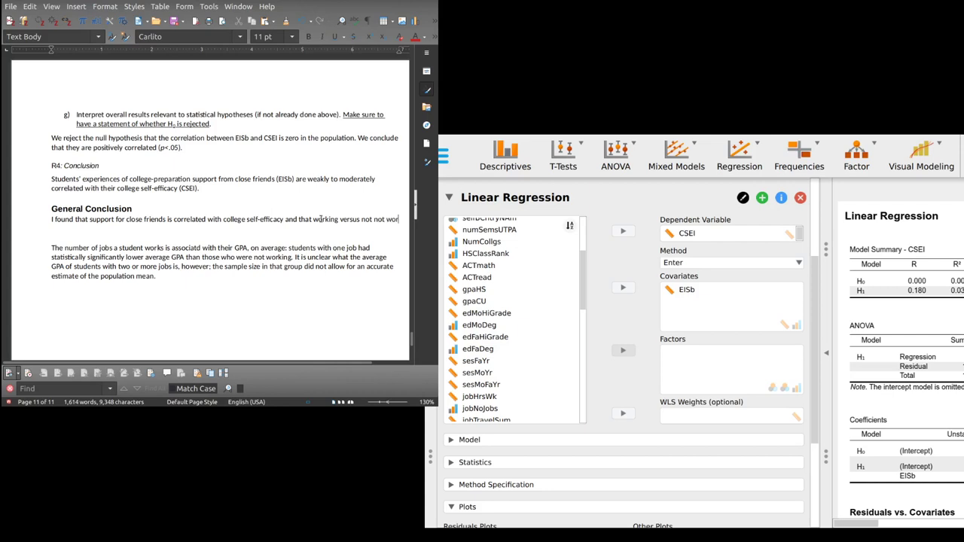
text(king while going to c)
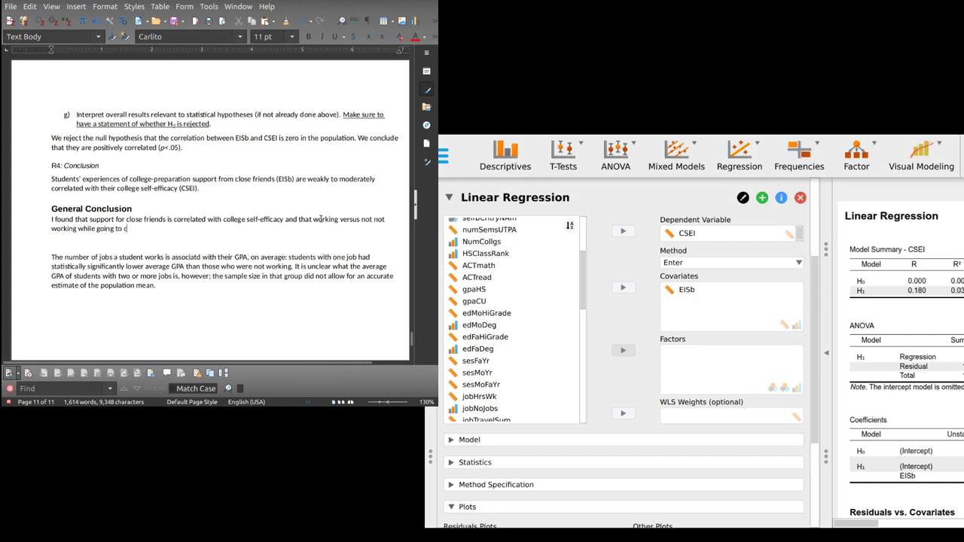
text(ollege affect)
Step: Cut the redundant 'versus' wording, then state that working negatively affects GPA and outside experiences mattered in both cases
double_click(348, 218)
key(Delete)
key(ctrl+Delete)
key(ctrl+Delete)
key(ctrl+Delete)
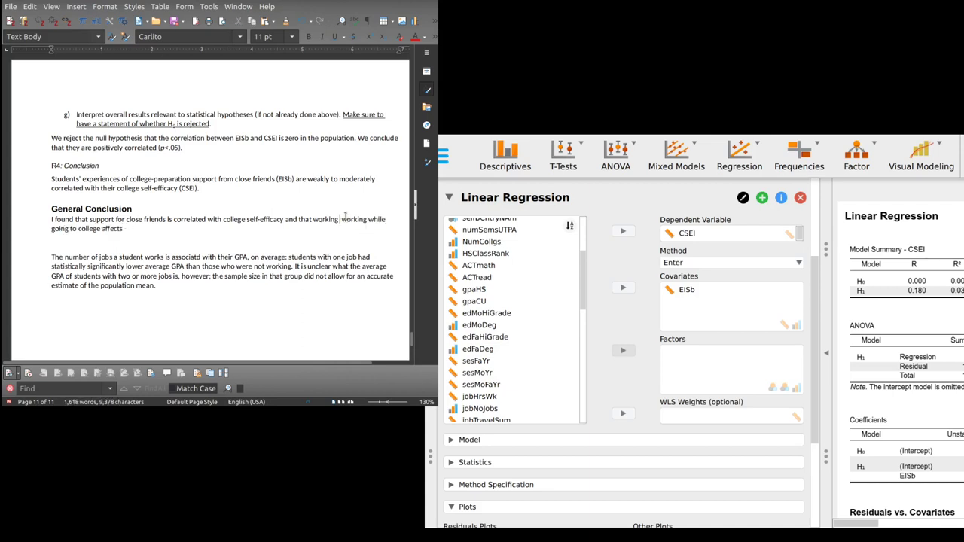
key(Delete)
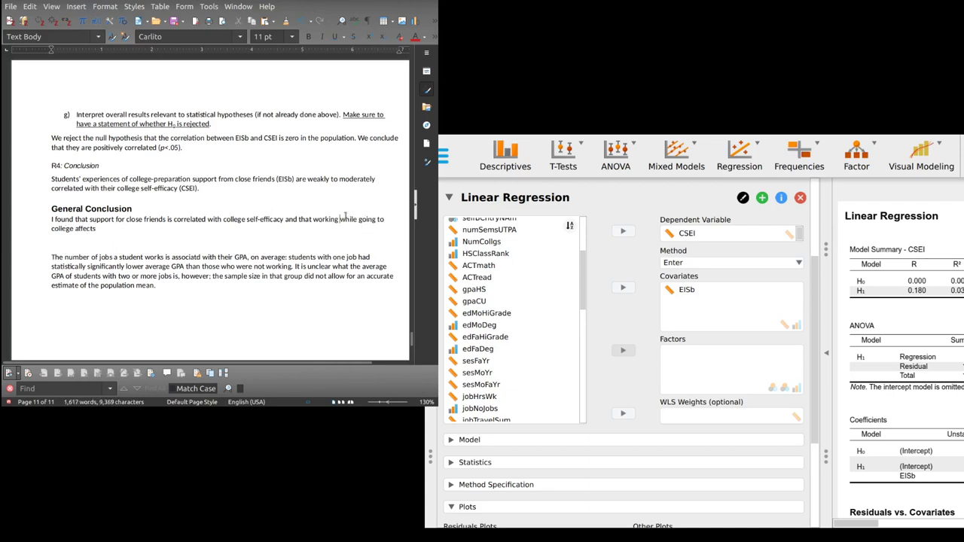
key(ctrl+BackSpace)
text(negatively affects GPA. In both cases)
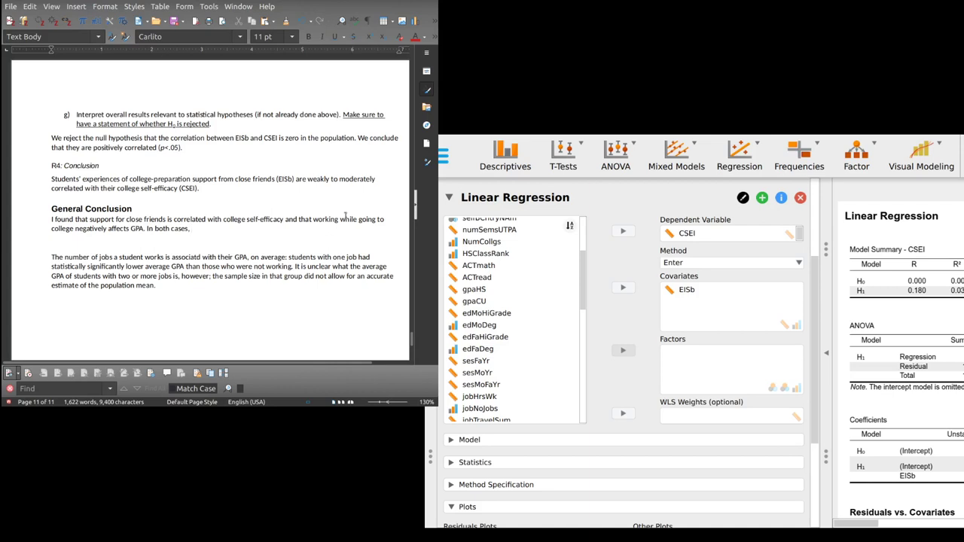
text(, experiences outside the universit)
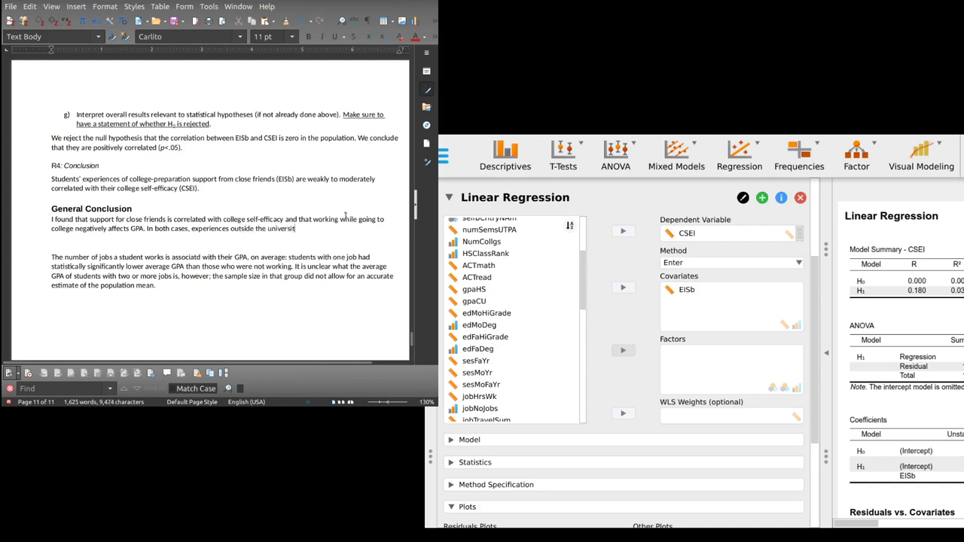
text(y academic sphere)
text( were found to have)
text( an effect on)
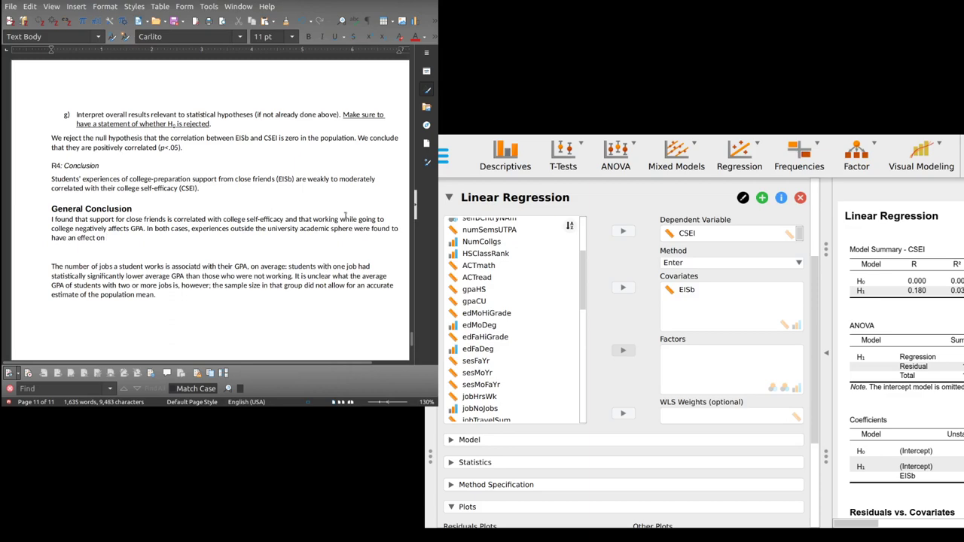
scroll(346, 216, up, 3)
Step: Finish the General Conclusion sentence with 'college experiences.'
key(ctrl+Home)
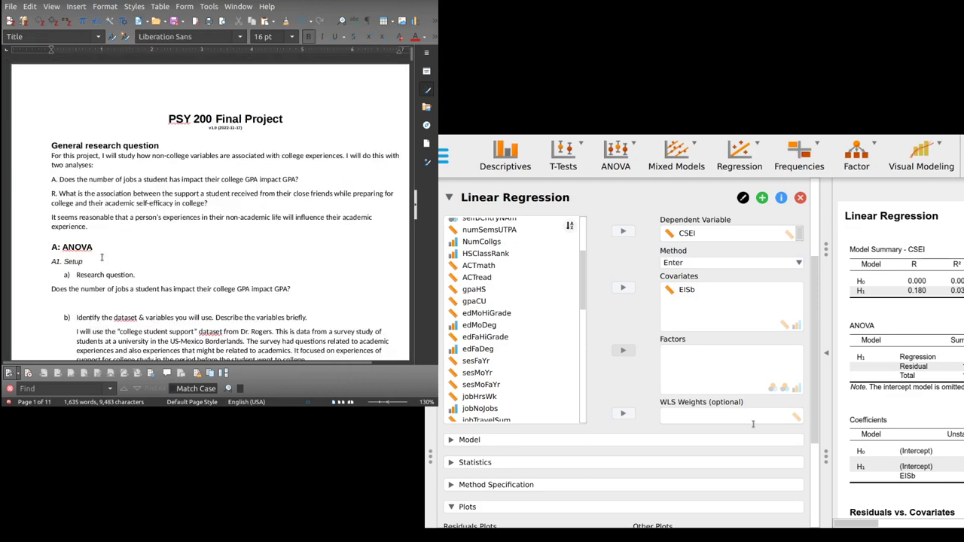
drag(169, 156, 326, 168)
click(286, 164)
key(ctrl+End)
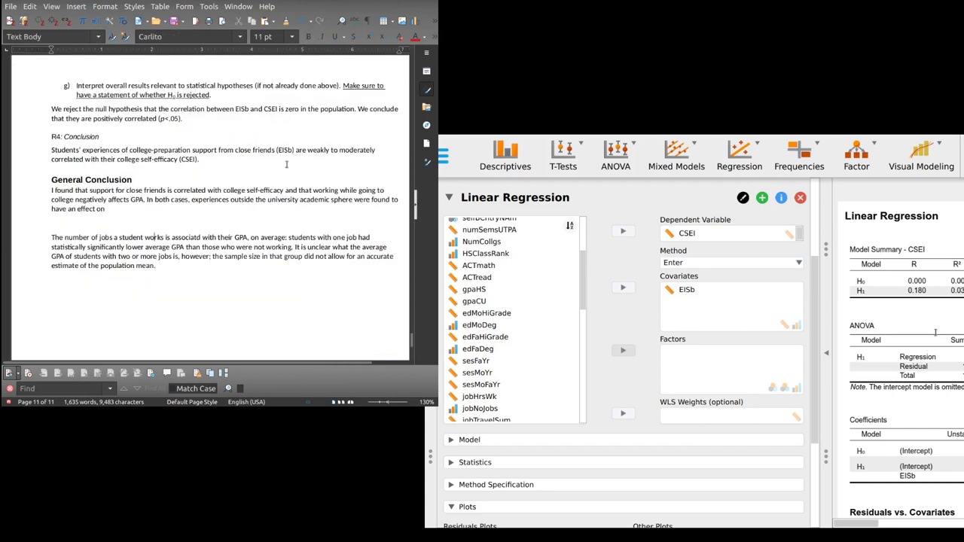
text(college)
text( experinece)
key(BackSpace)
key(BackSpace)
key(BackSpace)
key(BackSpace)
text(ences.)
Step: Delete the copied jobs-and-GPA paragraph below the conclusion and return to page 1
key(shift+Down)
key(shift+Down)
key(shift+Down)
key(shift+Down)
key(shift+Down)
key(Delete)
scroll(286, 164, up, 1)
scroll(286, 164, up, 20)
scroll(286, 159, up, 20)
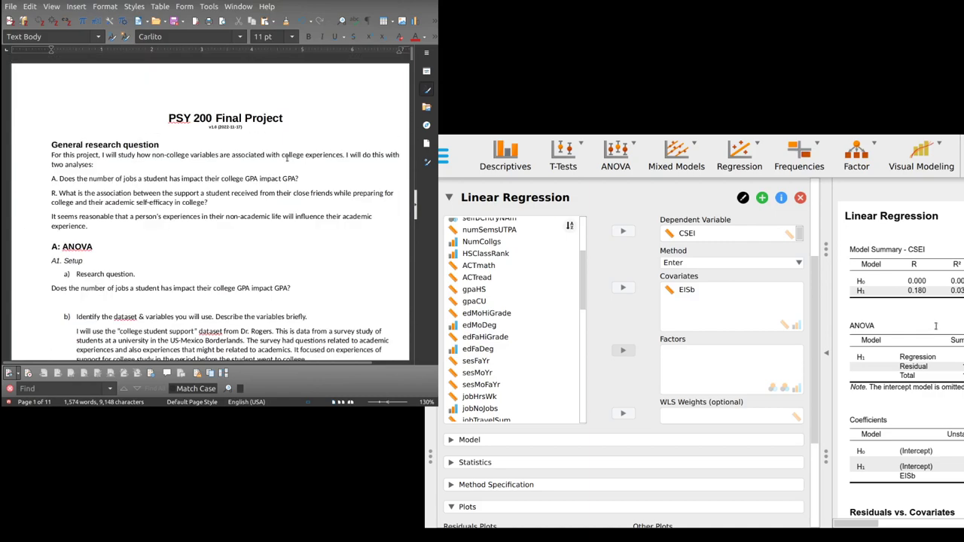